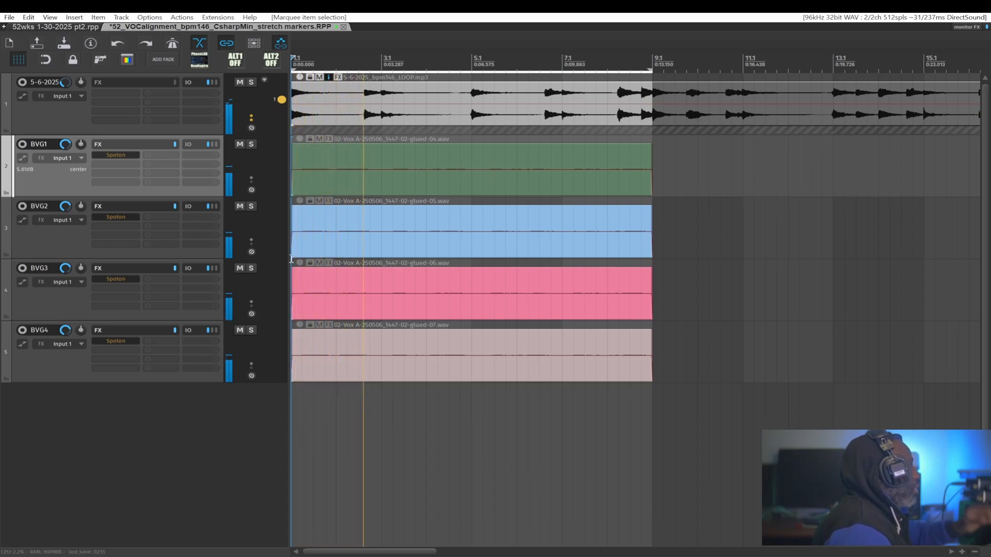
# Step: Select the BVG4 track, stop playback, and enlarge the displayed waveform peaks until the vocal phrases are readable
pyautogui.click(85, 364)
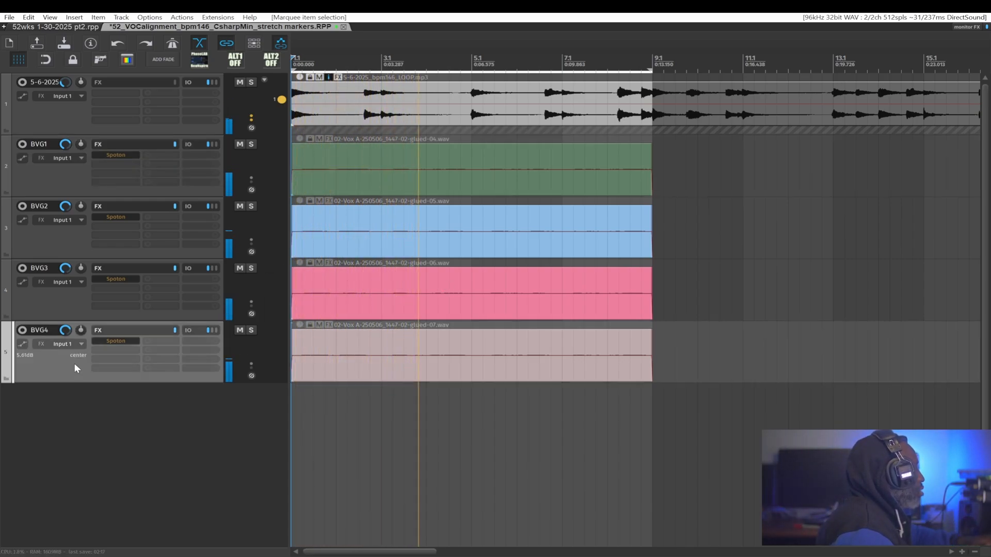
pyautogui.press('space')
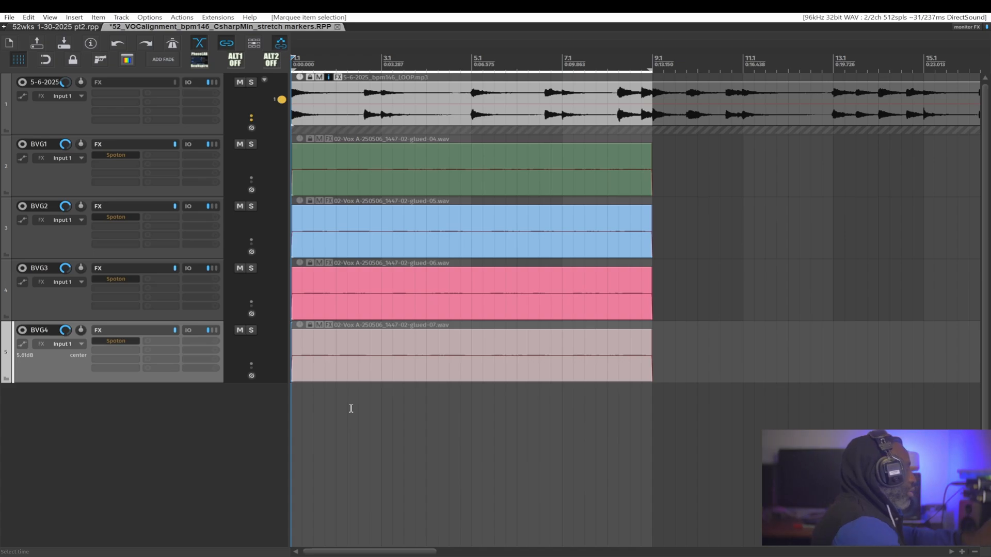
pyautogui.hotkey('shift', 'Up')
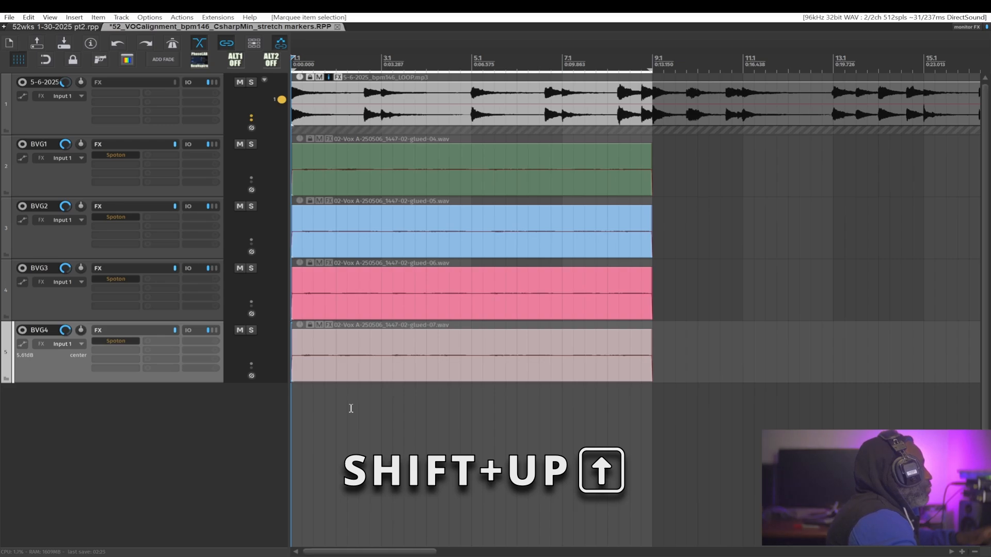
pyautogui.hotkey('shift', 'Up')
pyautogui.hotkey('shift', 'Up')
pyautogui.hotkey('shift', 'Up')
pyautogui.hotkey('shift', 'Up')
pyautogui.hotkey('shift', 'Up')
pyautogui.hotkey('shift', 'Up')
pyautogui.hotkey('shift', 'Up')
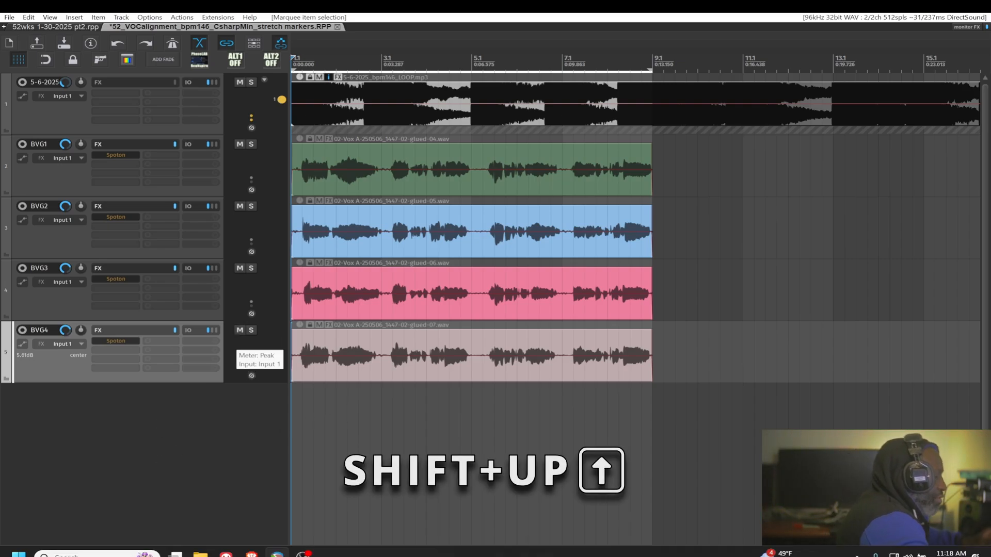
pyautogui.hotkey('shift', 'Up')
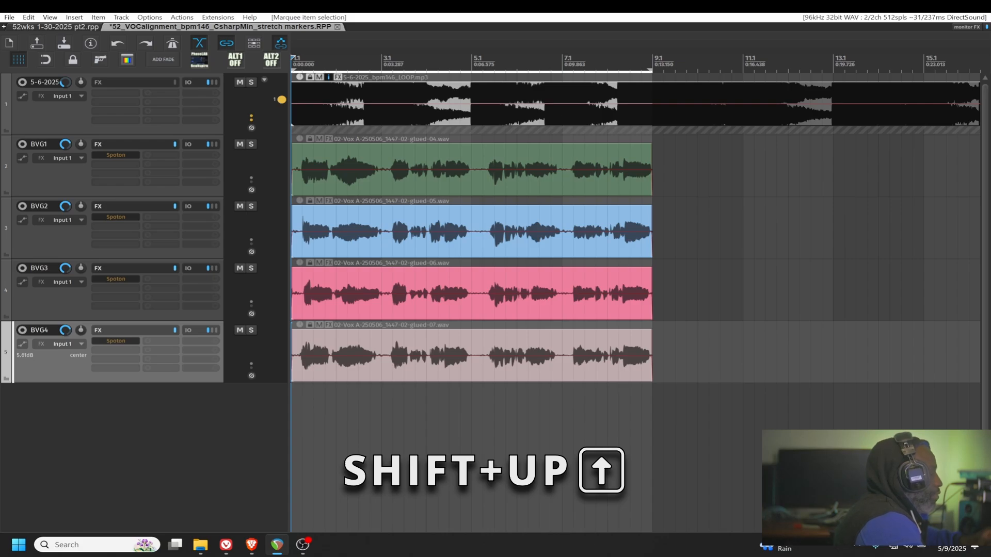
# Step: Reduce the displayed waveform peaks on all tracks until the vocals look nearly flat
pyautogui.hotkey('shift', 'Down')
pyautogui.hotkey('shift', 'Down')
pyautogui.hotkey('shift', 'Down')
pyautogui.hotkey('shift', 'Down')
pyautogui.hotkey('shift', 'Down')
pyautogui.hotkey('shift', 'Down')
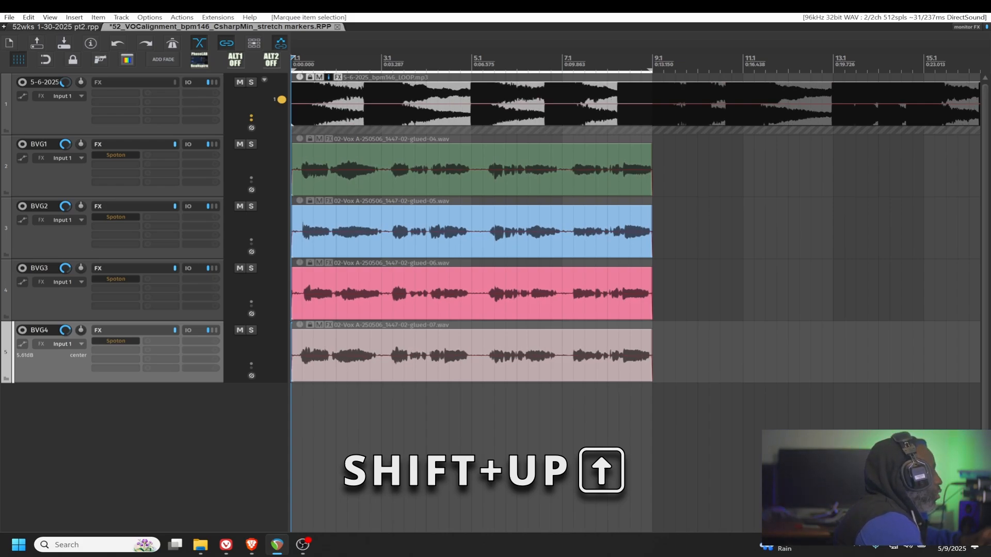
pyautogui.hotkey('shift', 'Down')
pyautogui.hotkey('shift', 'Down')
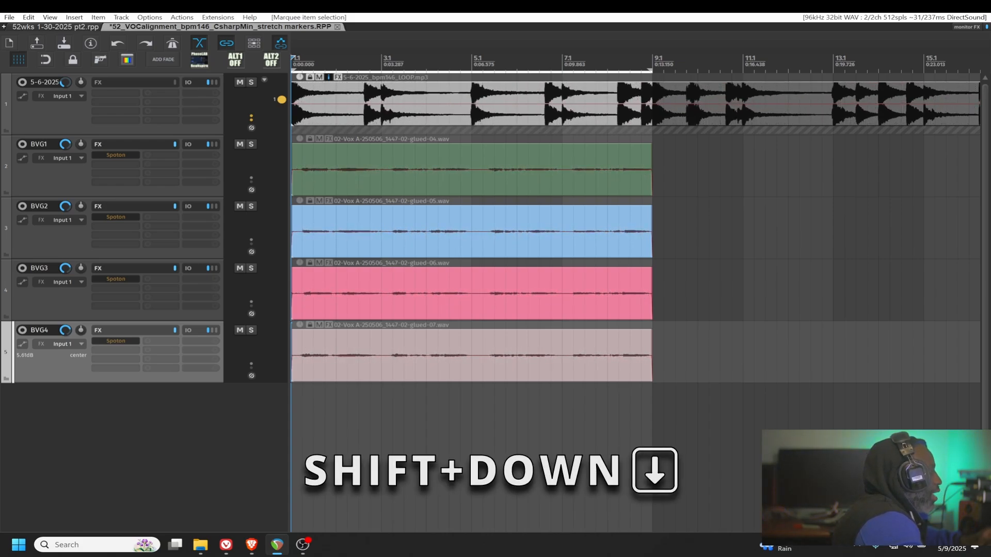
# Step: Enlarge the displayed waveform peaks on all tracks
pyautogui.hotkey('shift', 'Up')
pyautogui.hotkey('shift', 'Up')
pyautogui.hotkey('shift', 'Up')
pyautogui.hotkey('shift', 'Up')
pyautogui.hotkey('shift', 'Up')
pyautogui.hotkey('shift', 'Up')
# Step: Shrink the displayed waveform peaks on all tracks back to their small starting size
pyautogui.hotkey('shift', 'Down')
pyautogui.hotkey('shift', 'Down')
pyautogui.hotkey('shift', 'Down')
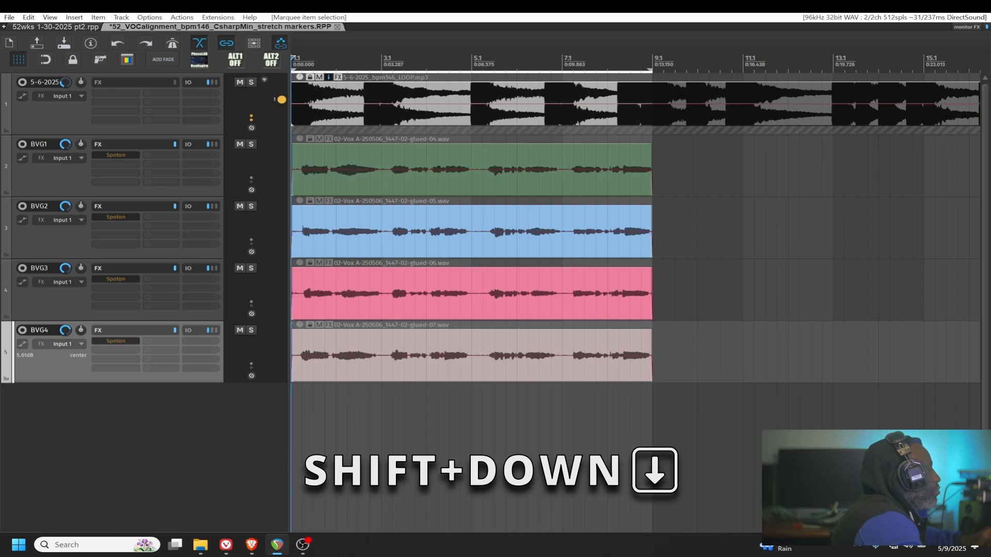
pyautogui.hotkey('shift', 'Down')
pyautogui.hotkey('shift', 'Down')
pyautogui.hotkey('shift', 'Down')
pyautogui.hotkey('shift', 'Down')
pyautogui.hotkey('shift', 'Down')
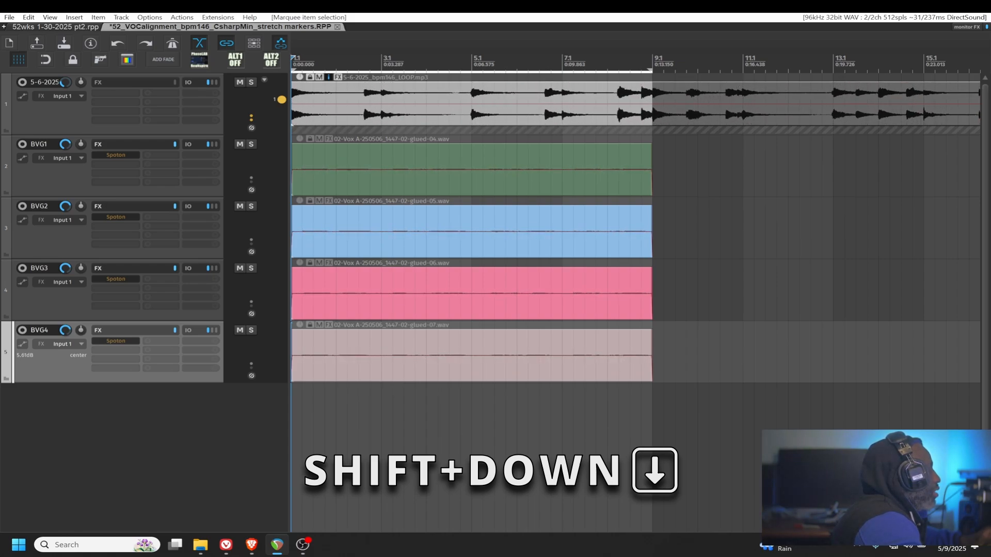
# Step: Enlarge the displayed waveform peaks so the vocals fill much of their lanes, and trim the size slightly
pyautogui.hotkey('shift', 'Up')
pyautogui.hotkey('shift', 'Up')
pyautogui.hotkey('shift', 'Up')
pyautogui.hotkey('shift', 'Up')
pyautogui.hotkey('shift', 'Up')
pyautogui.hotkey('shift', 'Up')
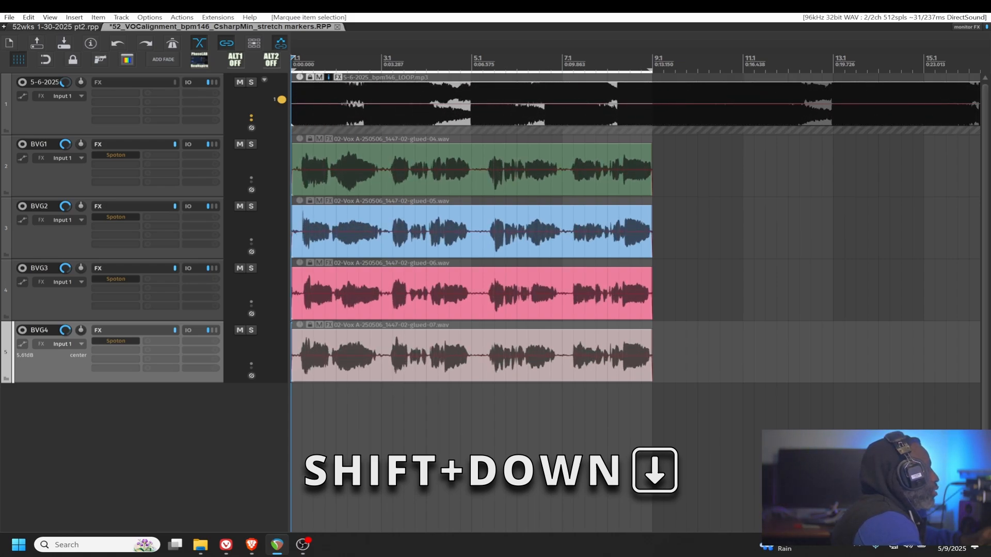
pyautogui.hotkey('shift', 'Down')
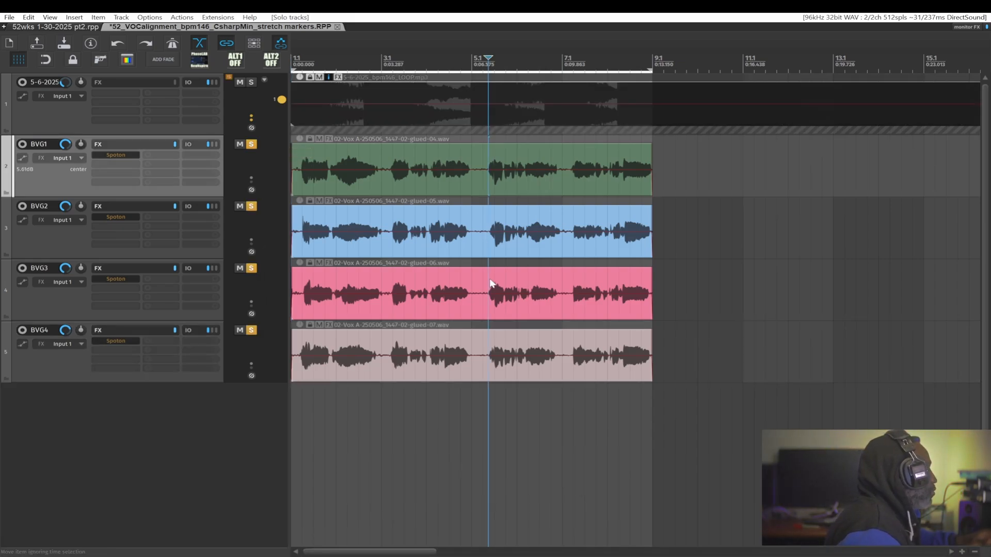
# Step: Play the four soloed vocal tracks from just after measure 5, and toggle the BVG1 solo off and back on
pyautogui.scroll(4, 495, 285)
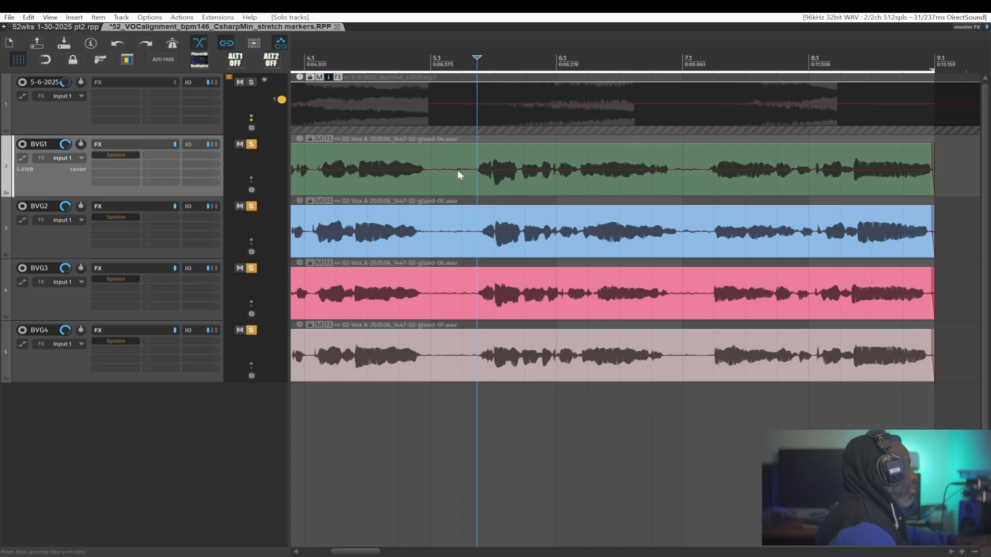
pyautogui.press('space')
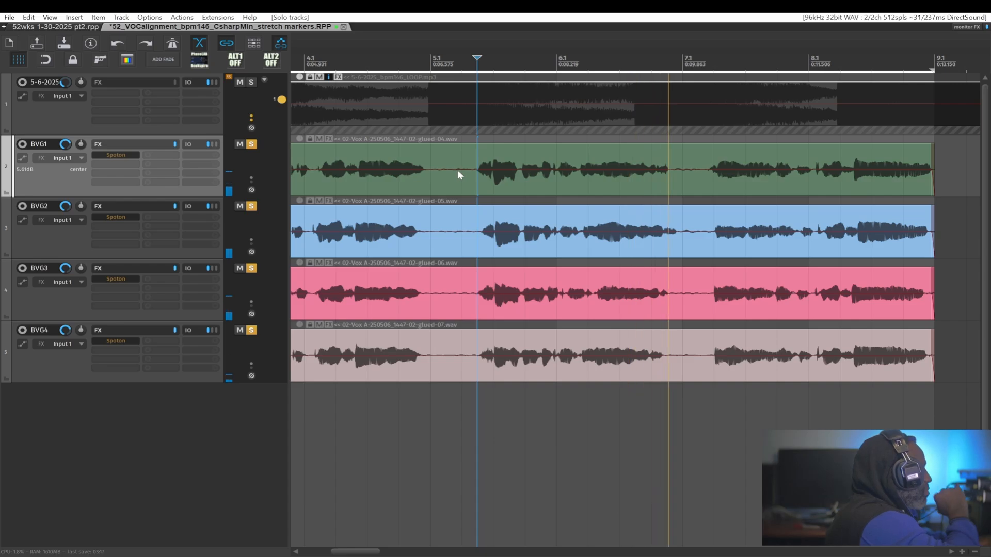
pyautogui.press('space')
pyautogui.click(251, 145)
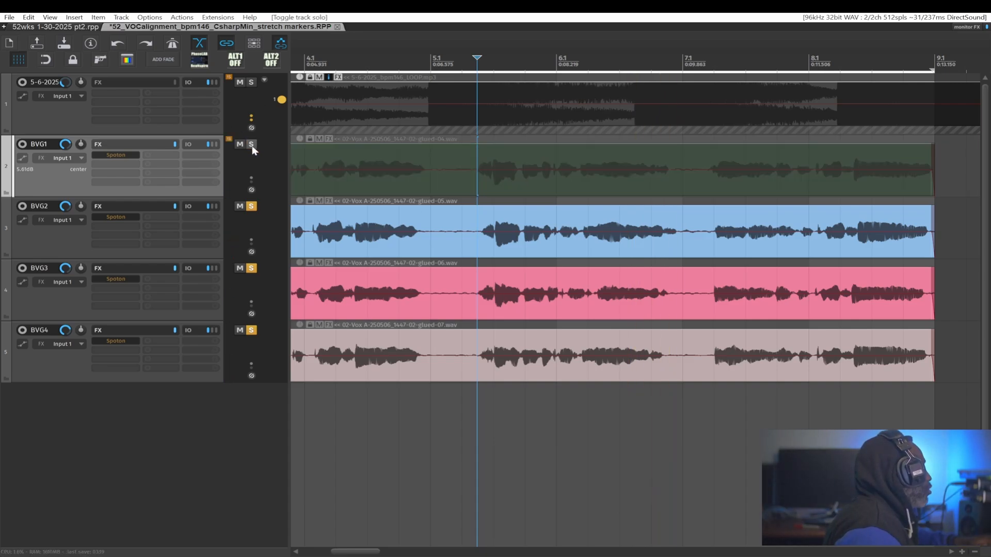
pyautogui.click(251, 145)
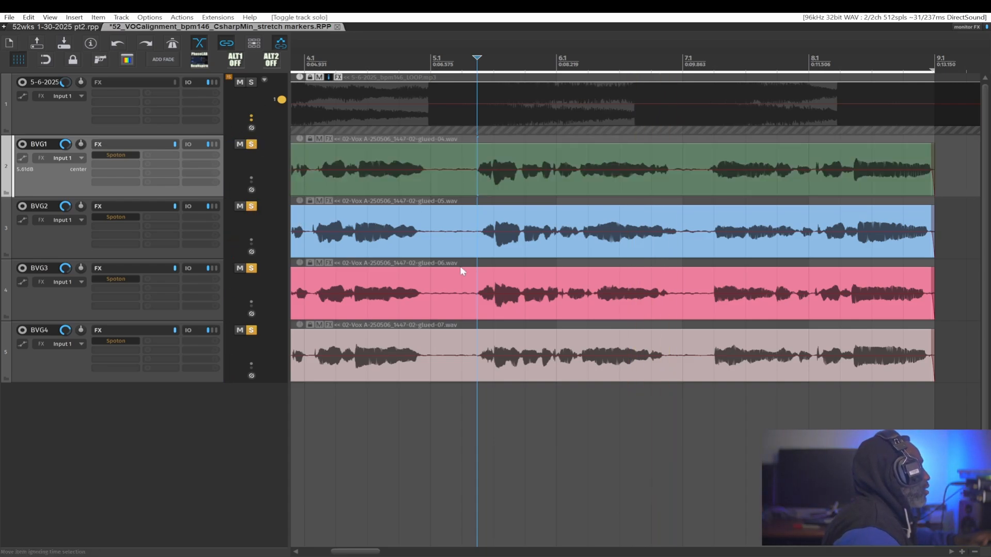
# Step: Select the BVG2 and BVG3 vocal items alternately, placing the edit cursor in the gap just after measure 5
pyautogui.click(467, 227)
pyautogui.click(459, 286)
pyautogui.click(469, 222)
pyautogui.click(472, 288)
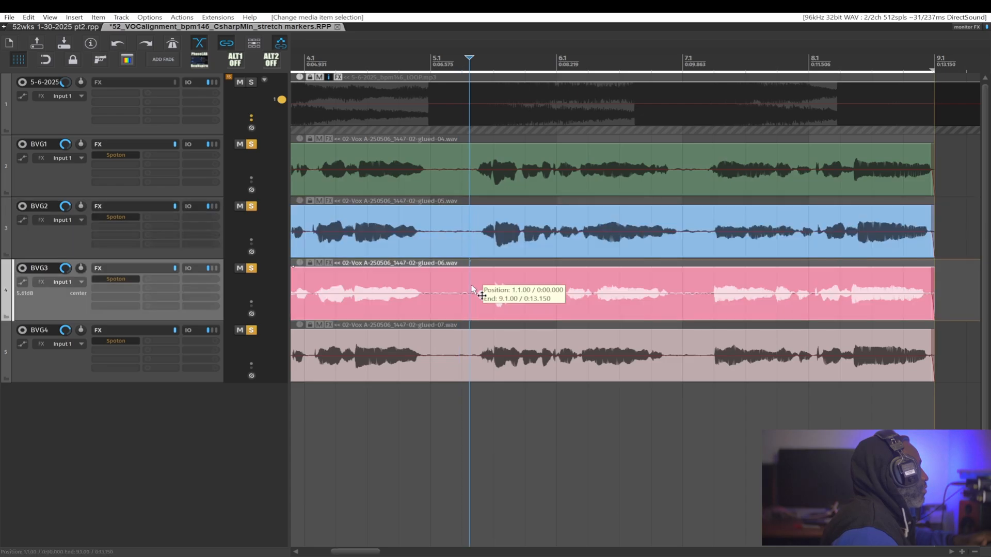
pyautogui.click(478, 236)
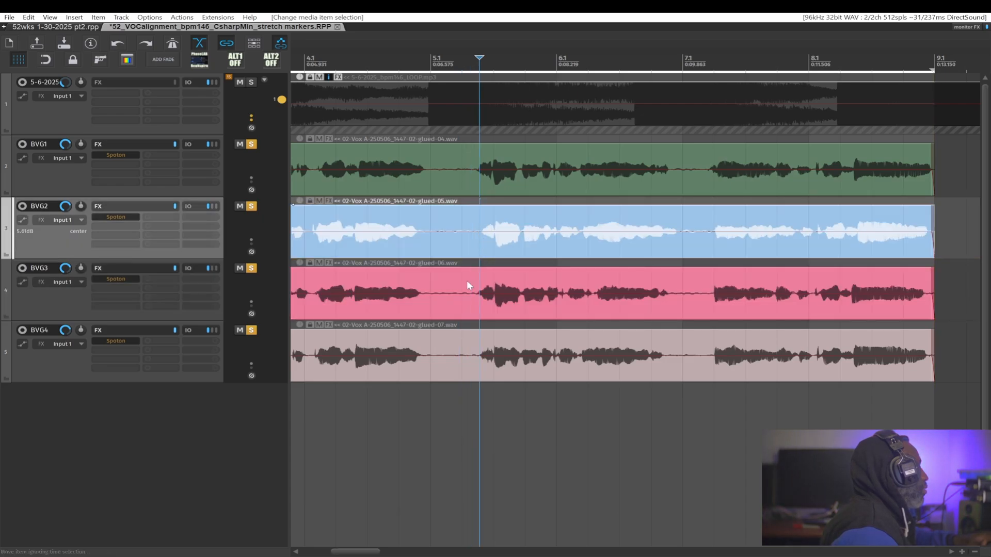
# Step: Clear the solo on all vocal tracks and place the edit cursor in the BVG1 item just after measure 5
pyautogui.keyDown('ctrl'); pyautogui.click(253, 145); pyautogui.keyUp('ctrl')
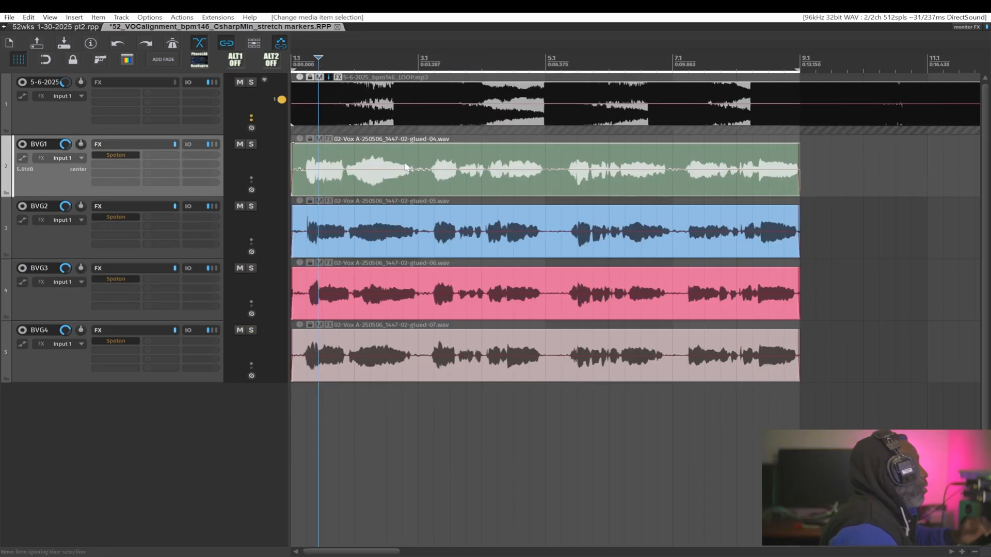
pyautogui.click(555, 164)
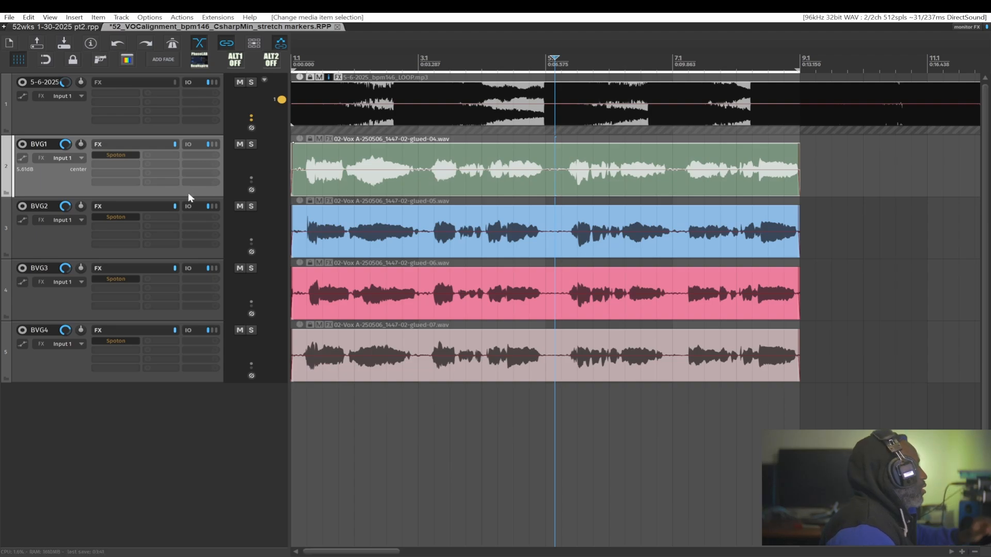
# Step: Examine how the phrase starts and endings around measures 4 to 6 line up across the four vocal tracks
pyautogui.moveTo(190, 197); pyautogui.dragTo(193, 208)
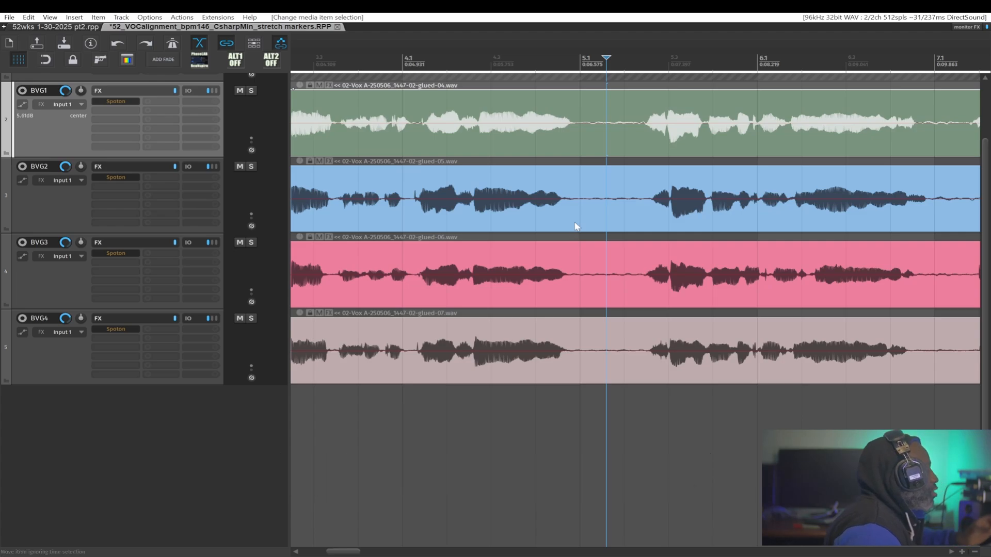
pyautogui.moveTo(582, 218); pyautogui.dragTo(553, 190)
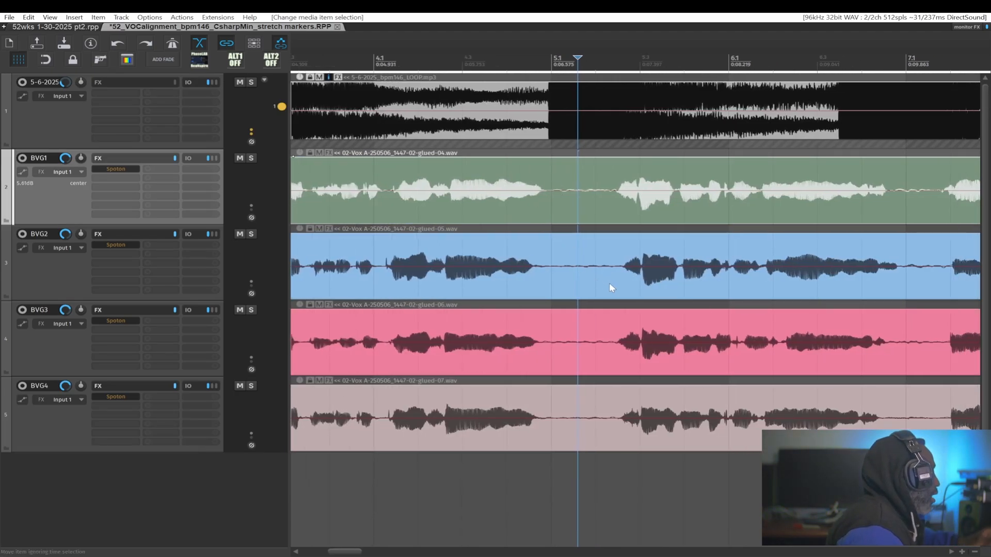
pyautogui.moveTo(609, 283)
pyautogui.mouseDown()
pyautogui.moveTo(599, 248)
pyautogui.moveTo(601, 268)
pyautogui.mouseUp()
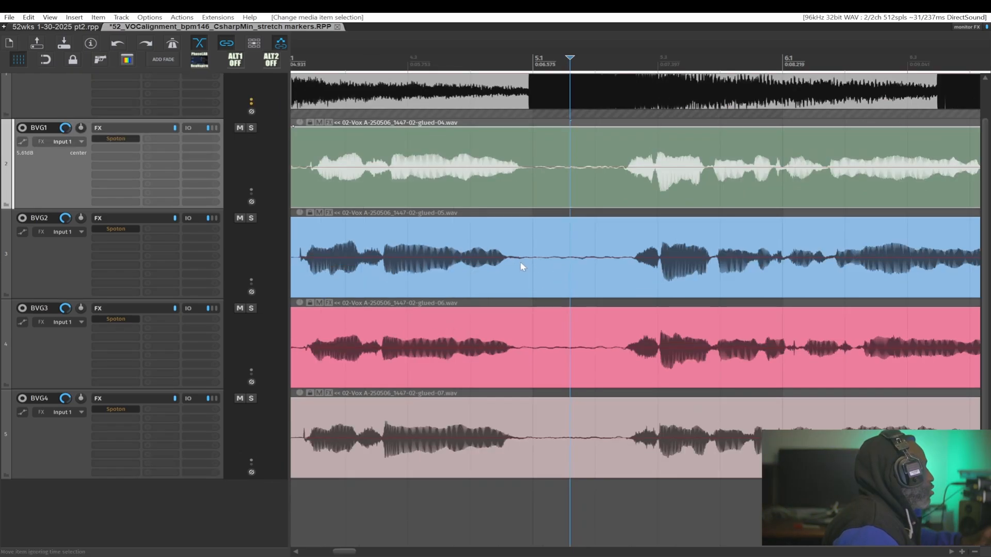
pyautogui.scroll(-4, 535, 276)
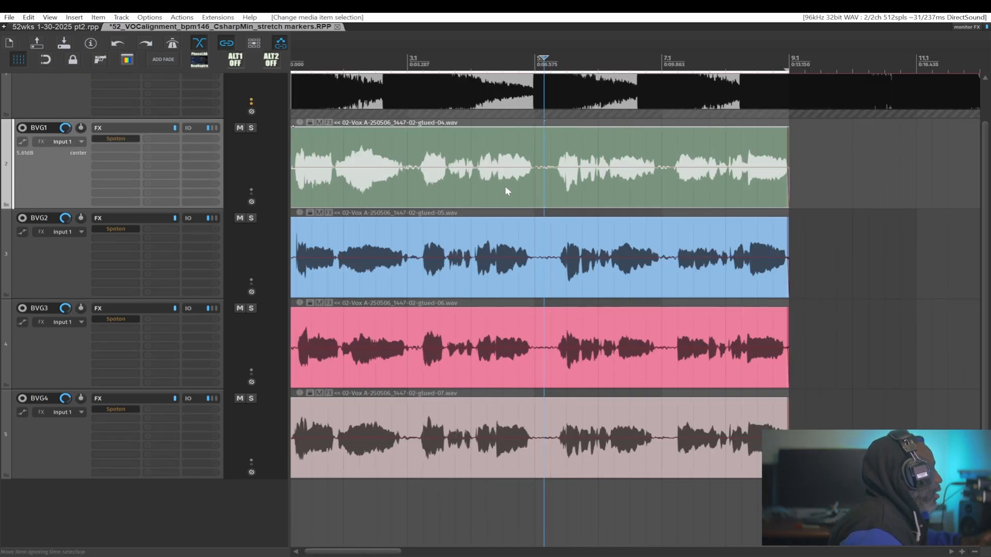
pyautogui.scroll(4, 548, 263)
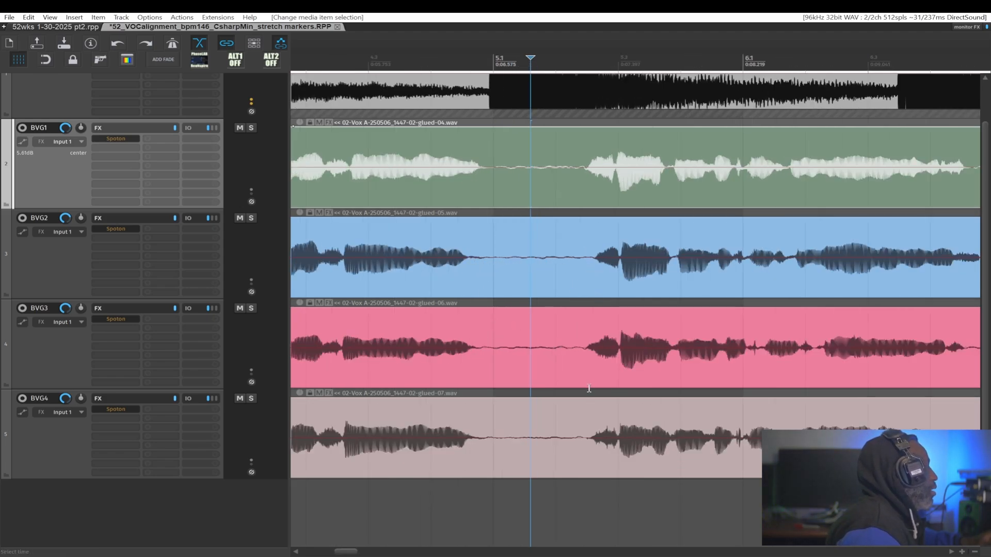
pyautogui.scroll(-3, 589, 388)
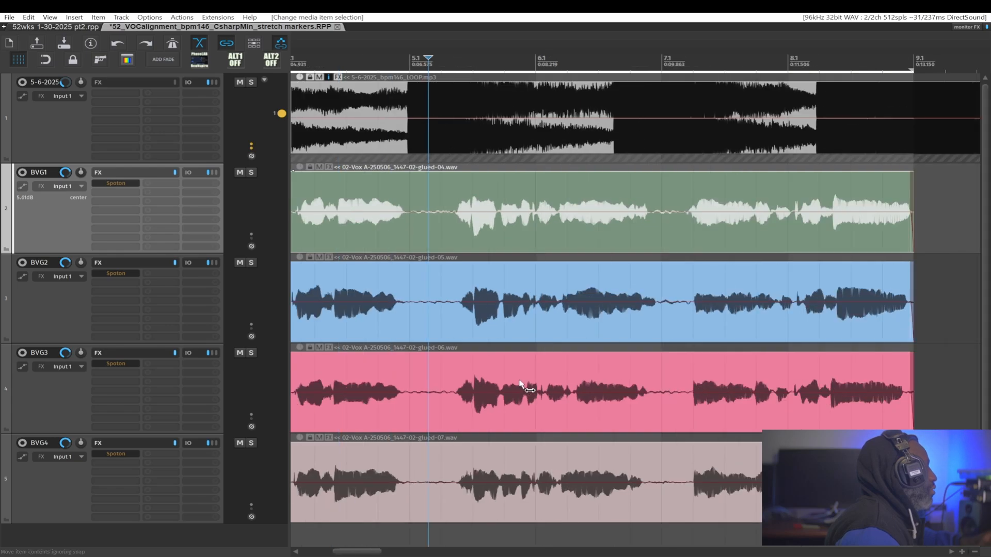
pyautogui.moveTo(523, 322); pyautogui.dragTo(530, 304)
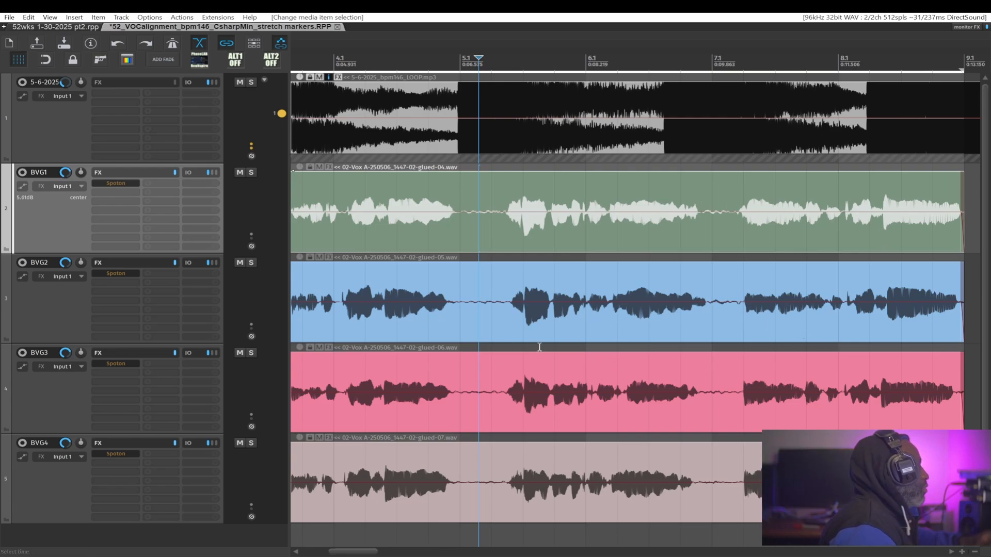
pyautogui.scroll(1, 525, 341)
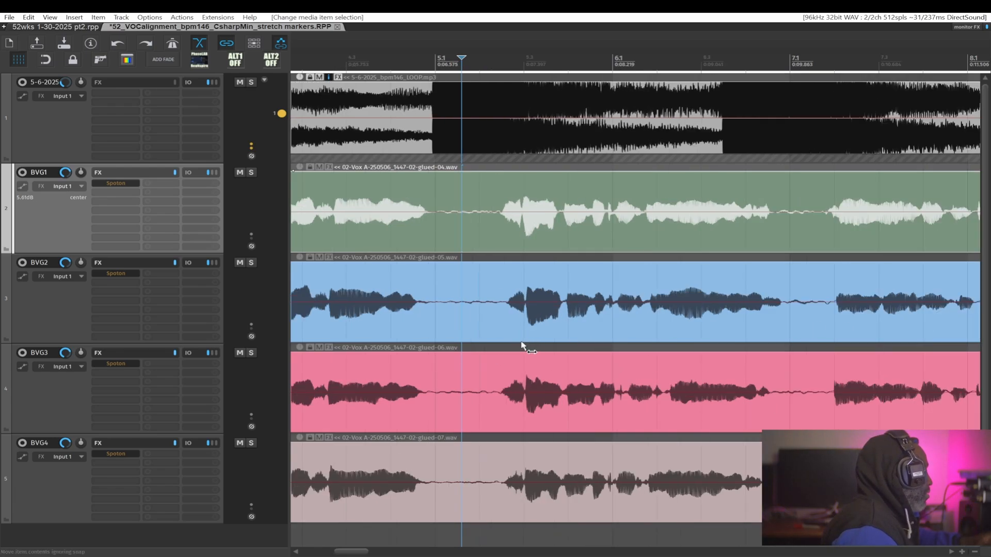
pyautogui.scroll(1, 524, 340)
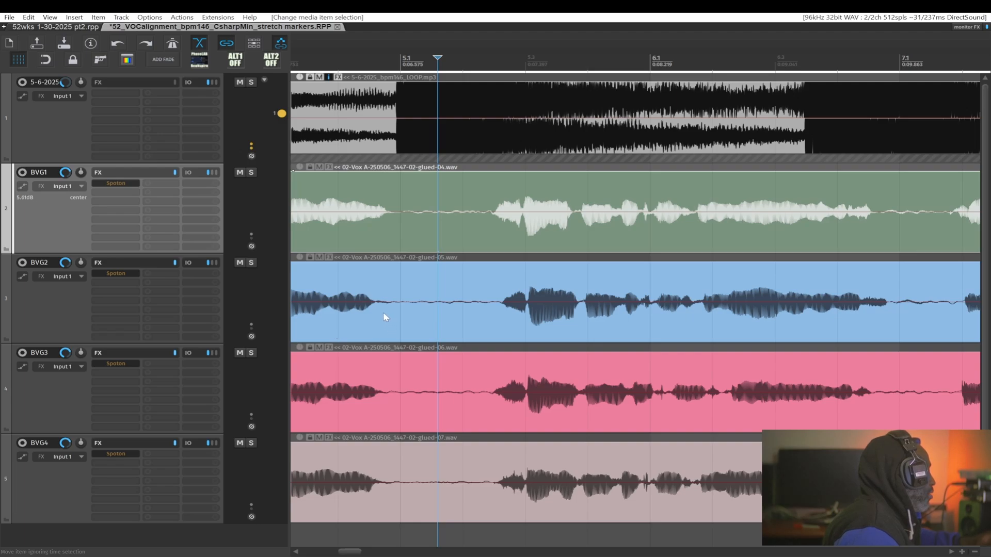
pyautogui.hscroll(-3, 382, 312)
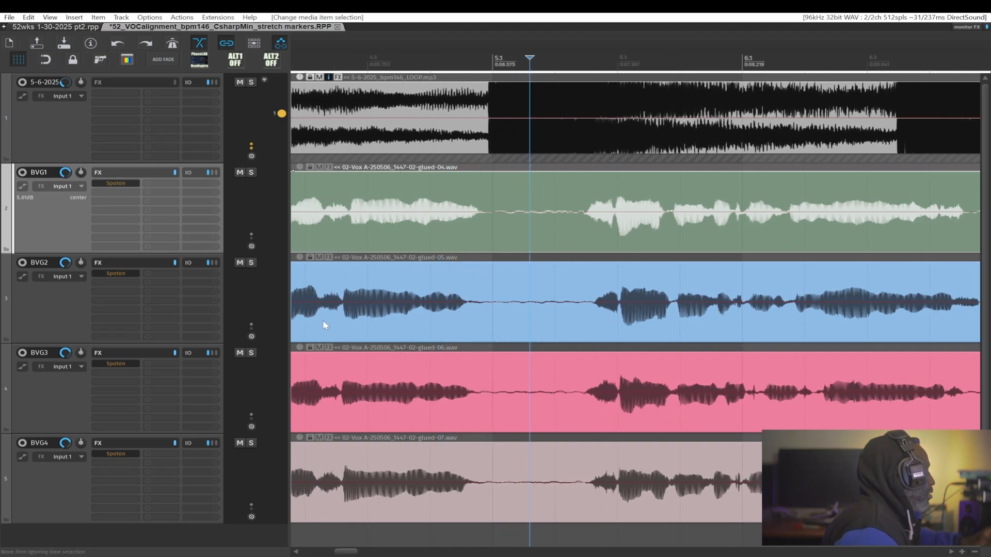
pyautogui.scroll(-1, 524, 317)
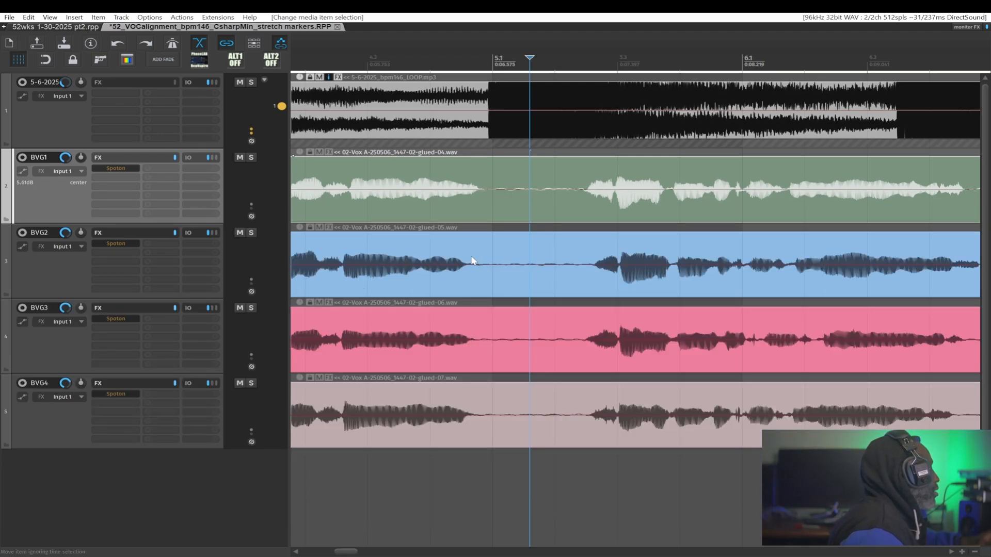
# Step: Add a stretch marker to the BVG2 item in the silence after the phrase ending just before measure 5
pyautogui.click(474, 270)
pyautogui.scroll(5, 487, 270)
pyautogui.scroll(-3, 478, 272)
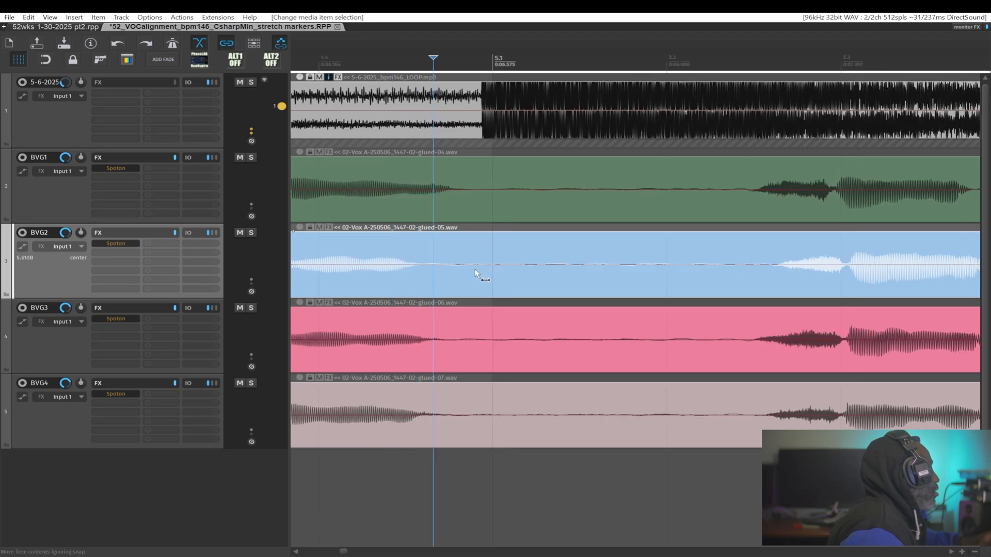
pyautogui.click(449, 266)
pyautogui.hotkey('shift', 'w')
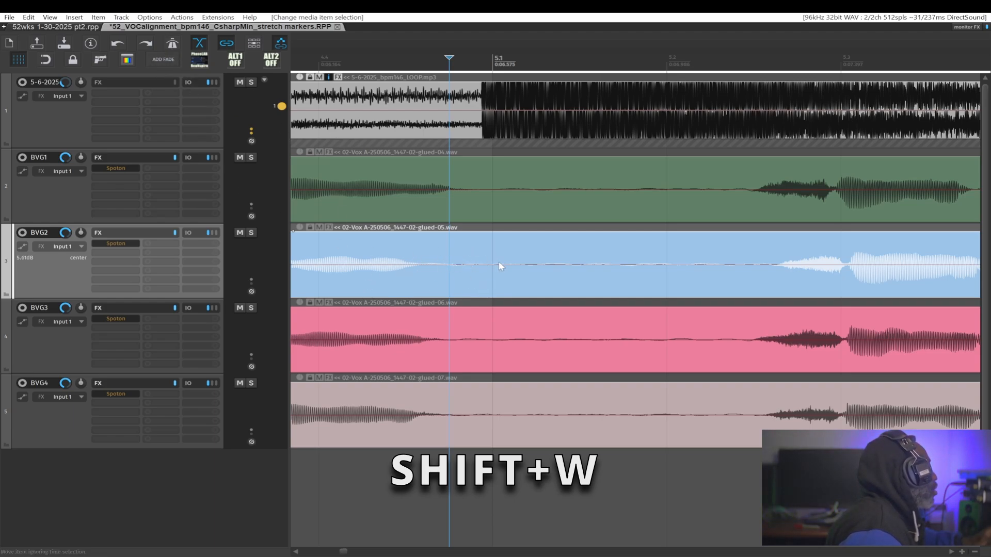
pyautogui.click(455, 252)
pyautogui.click(467, 251)
pyautogui.click(459, 251)
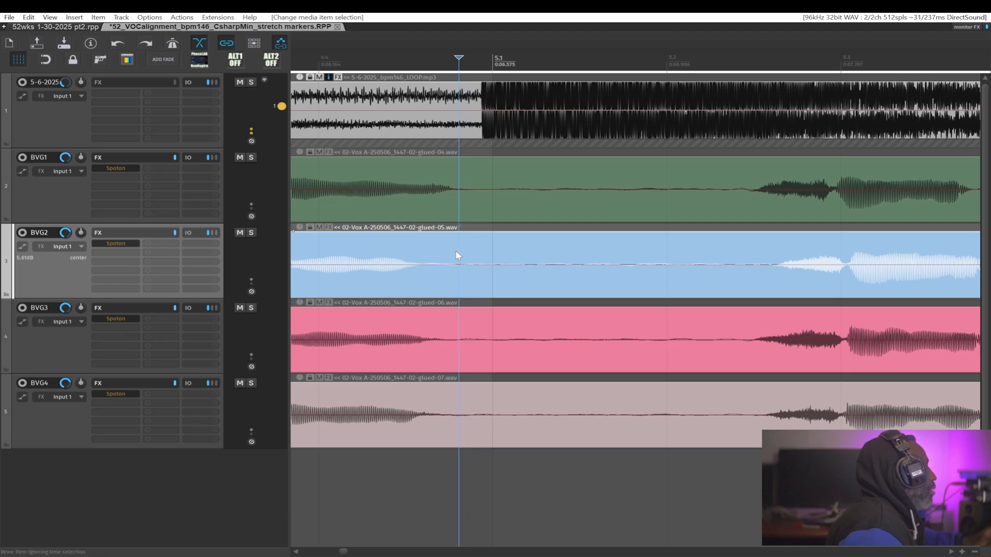
pyautogui.click(471, 245)
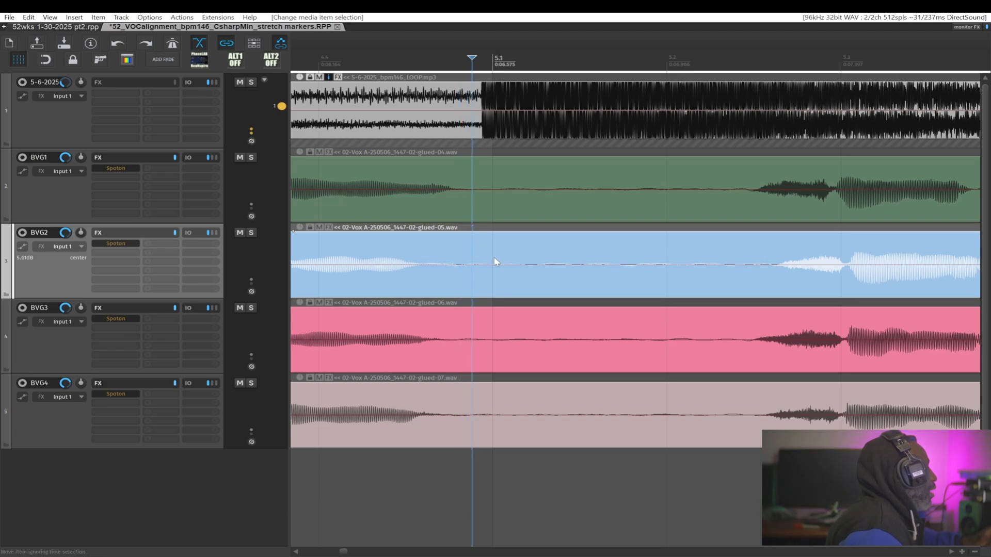
pyautogui.click(461, 261)
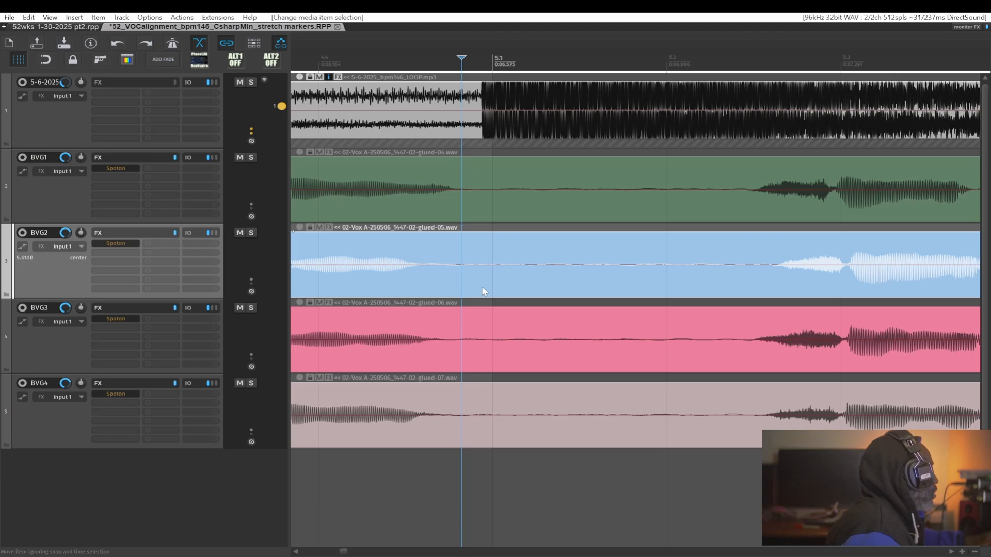
pyautogui.hotkey('shift', 'w')
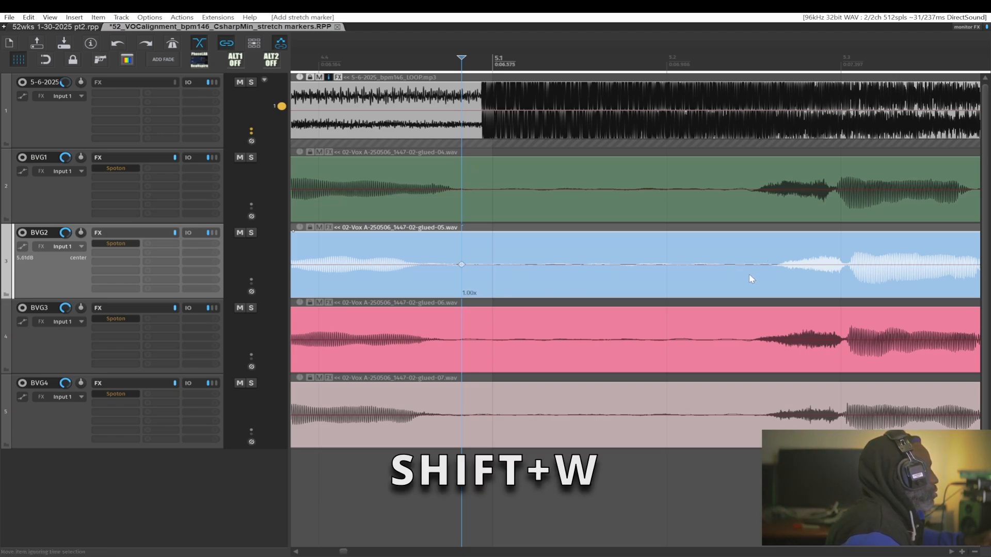
# Step: Add stretch markers to the BVG2 item just before the next phrase begins and at the loud onset just after beat 5.3
pyautogui.click(767, 261)
pyautogui.hotkey('shift', 'w')
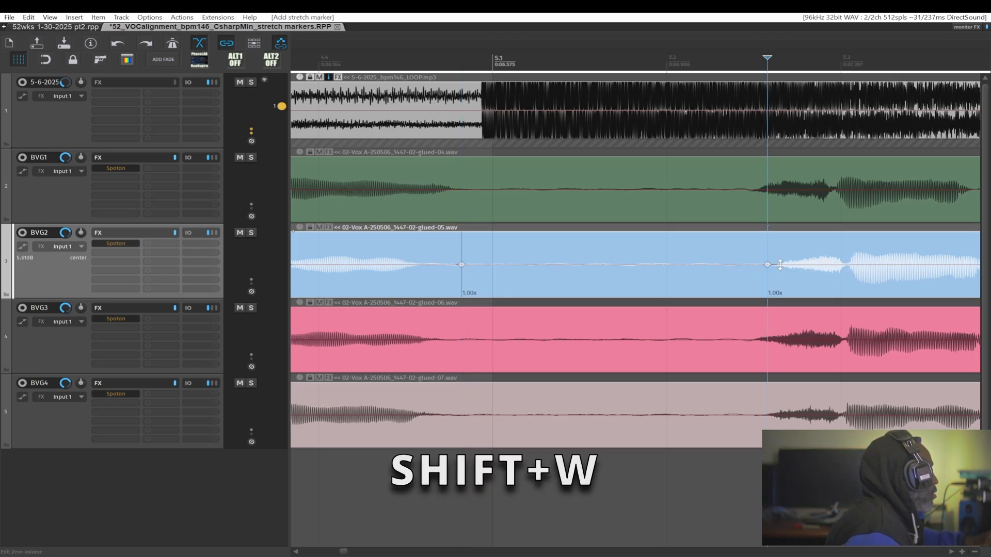
pyautogui.moveTo(845, 273); pyautogui.dragTo(421, 271)
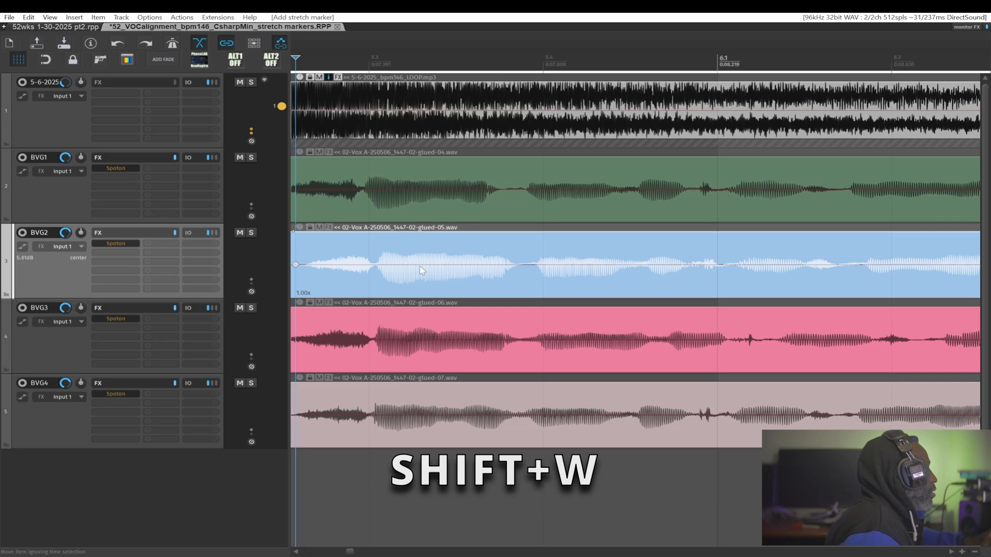
pyautogui.click(380, 266)
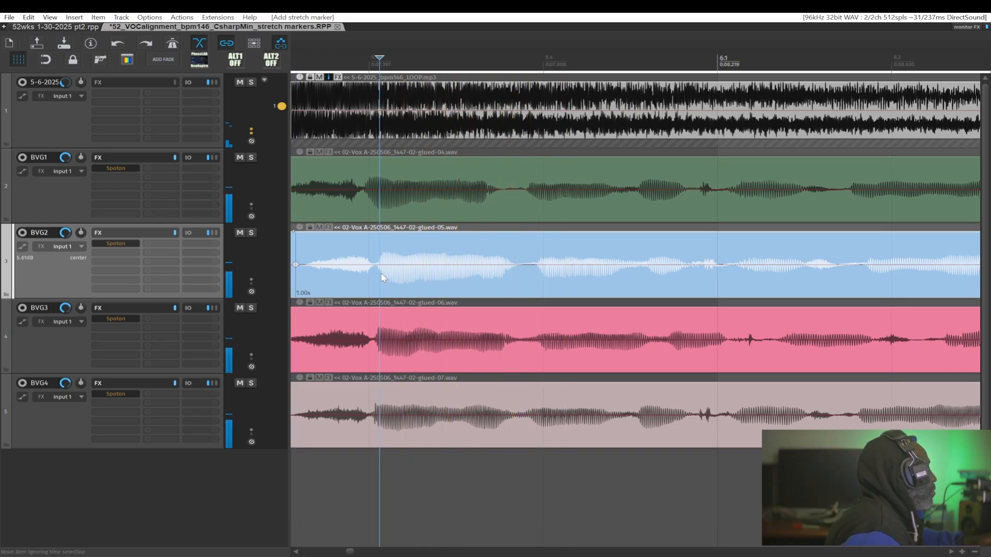
pyautogui.scroll(3, 381, 263)
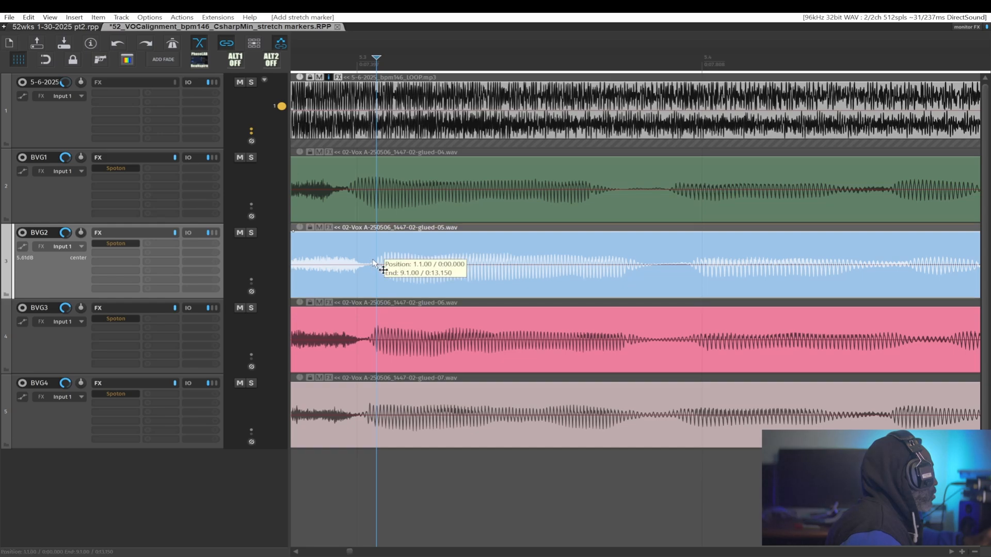
pyautogui.click(374, 263)
pyautogui.hotkey('shift', 'w')
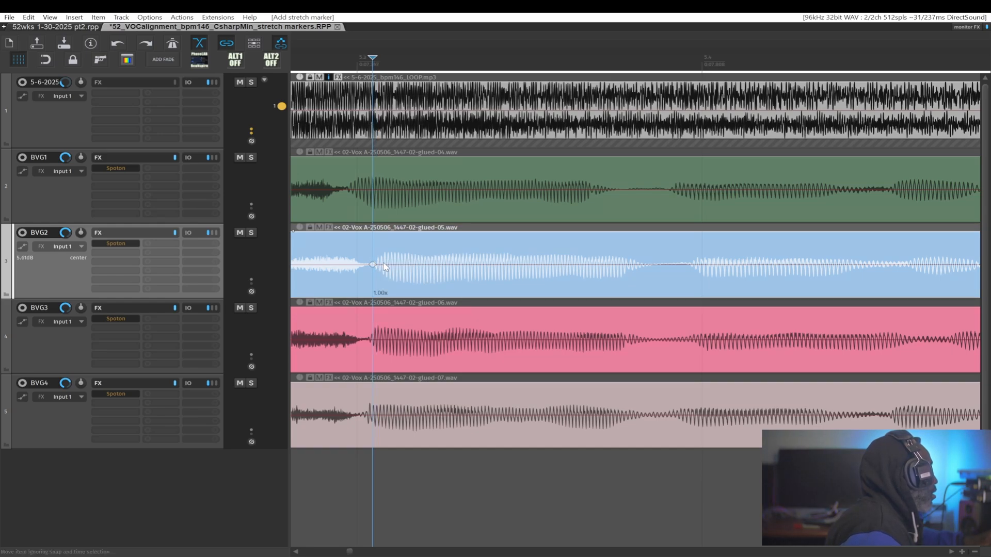
# Step: Add stretch markers to the BVG2 item at both ends of the short gap just before beat 5.4
pyautogui.click(648, 260)
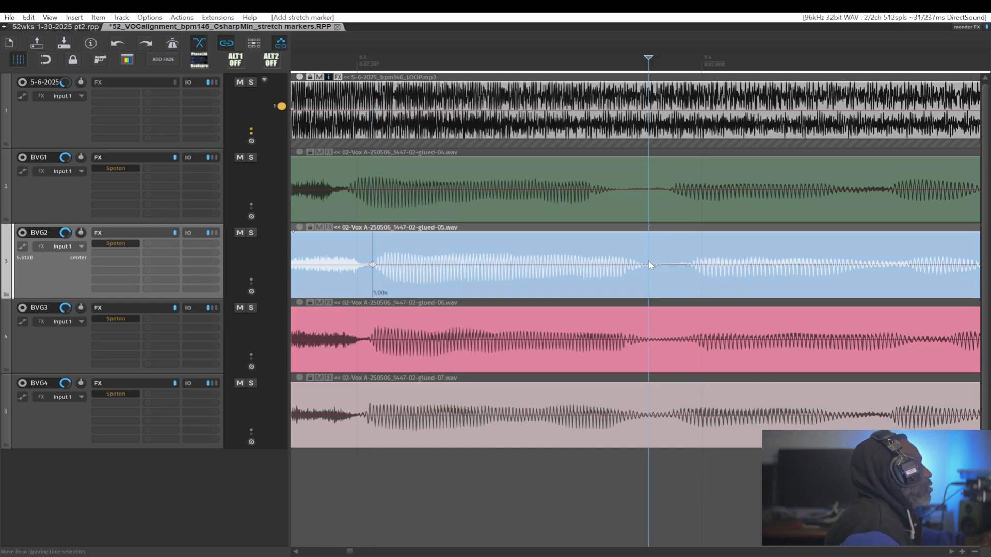
pyautogui.hotkey('shift', 'w')
pyautogui.click(687, 261)
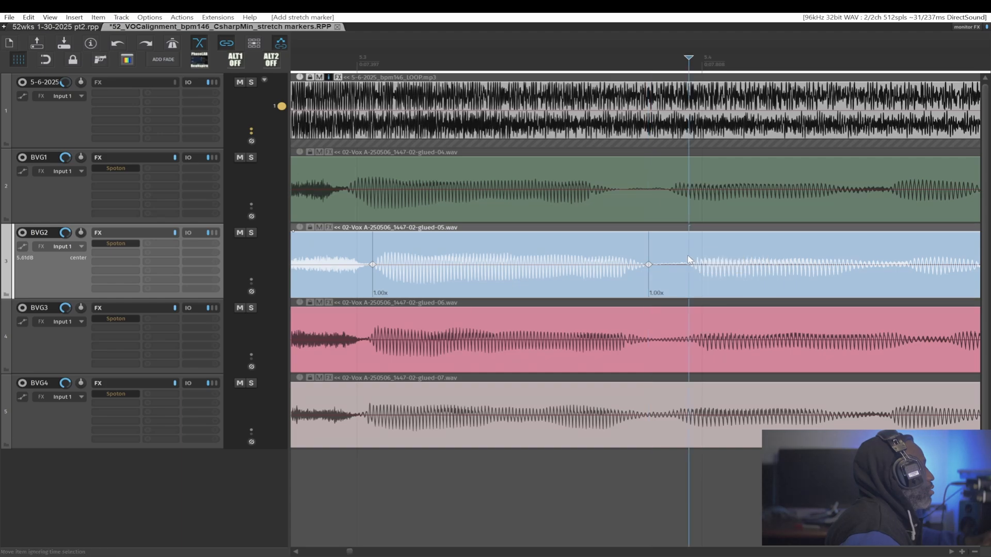
pyautogui.hotkey('shift', 'w')
# Step: Add stretch markers to the BVG2 item at both ends of the short gap around the start of measure 6
pyautogui.hscroll(1, 682, 290)
pyautogui.hscroll(5, 502, 274)
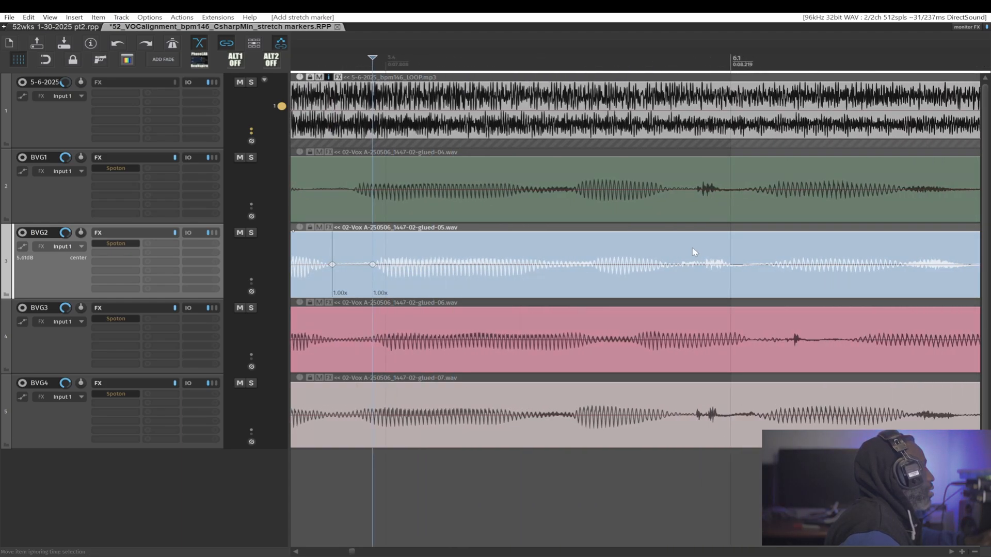
pyautogui.click(729, 258)
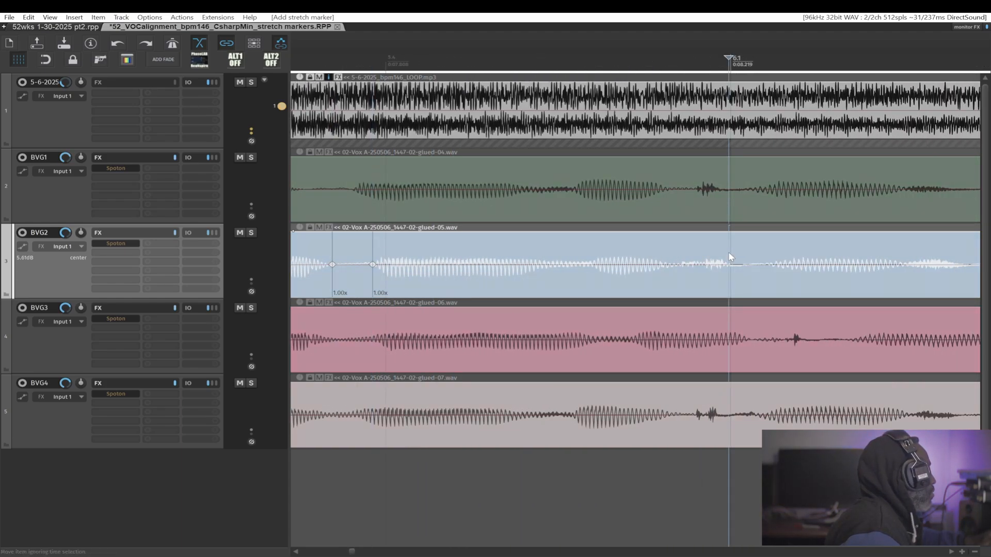
pyautogui.hotkey('shift', 'w')
pyautogui.click(767, 247)
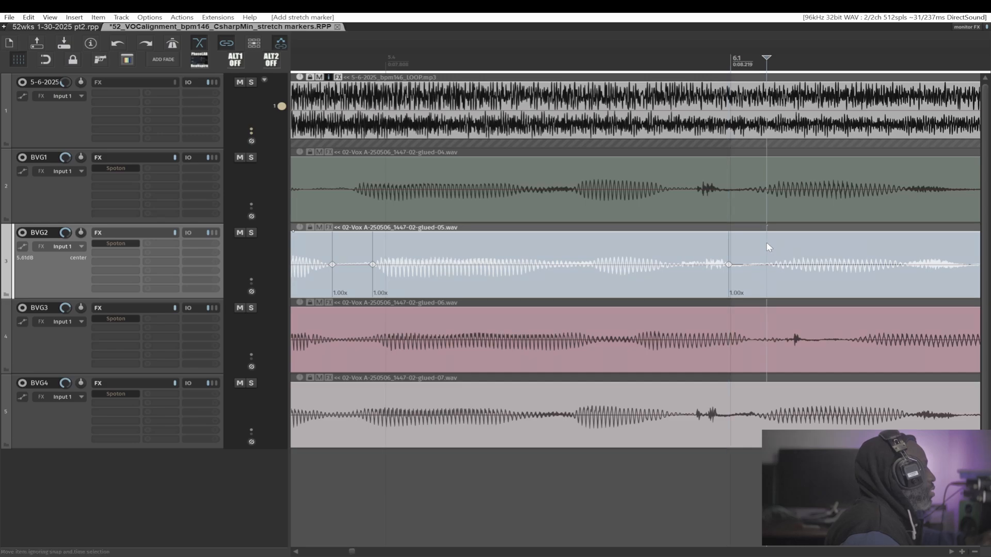
pyautogui.hotkey('shift', 'w')
# Step: Add stretch markers to the BVG2 item at both ends of the gap just before beat 6.2
pyautogui.hscroll(5, 722, 258)
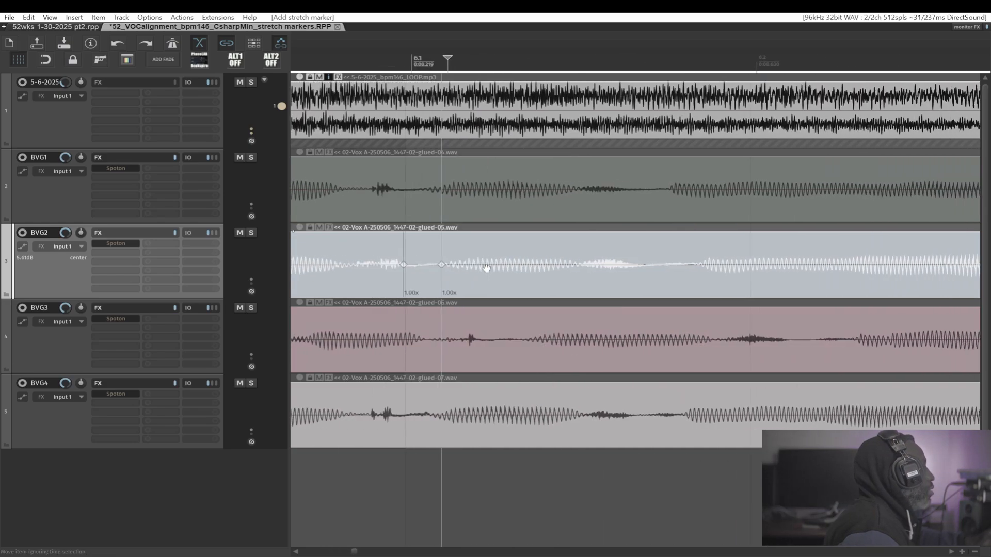
pyautogui.click(639, 248)
pyautogui.hotkey('shift', 'w')
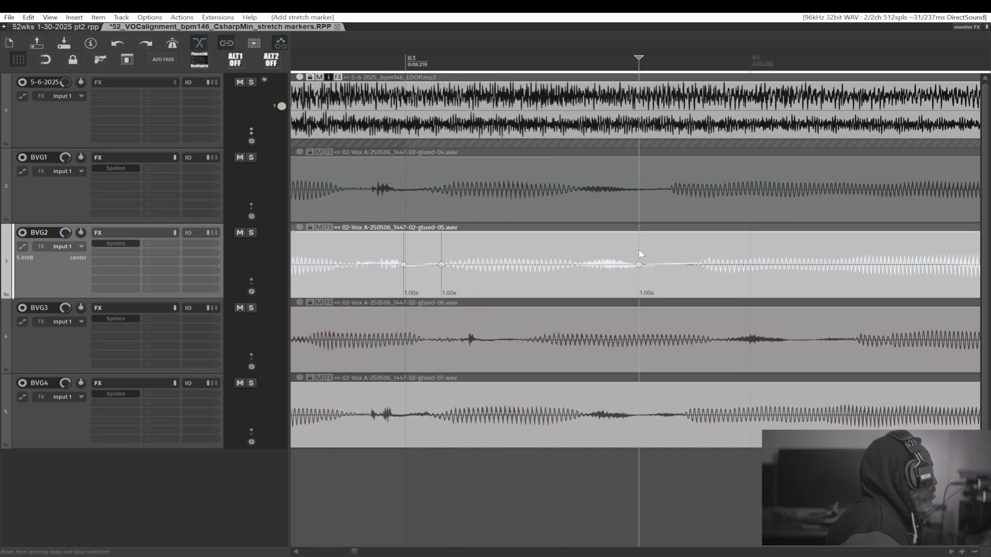
pyautogui.click(691, 243)
pyautogui.hotkey('shift', 'w')
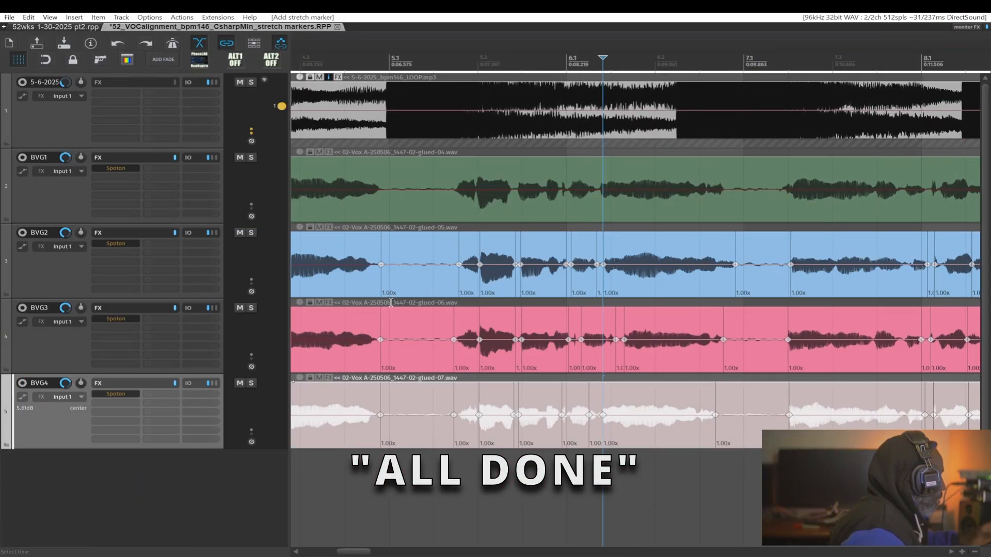
# Step: Review the stretch markers across BVG2, BVG3 and BVG4, and play all tracks from just before measure 5
pyautogui.hscroll(-4, 376, 259)
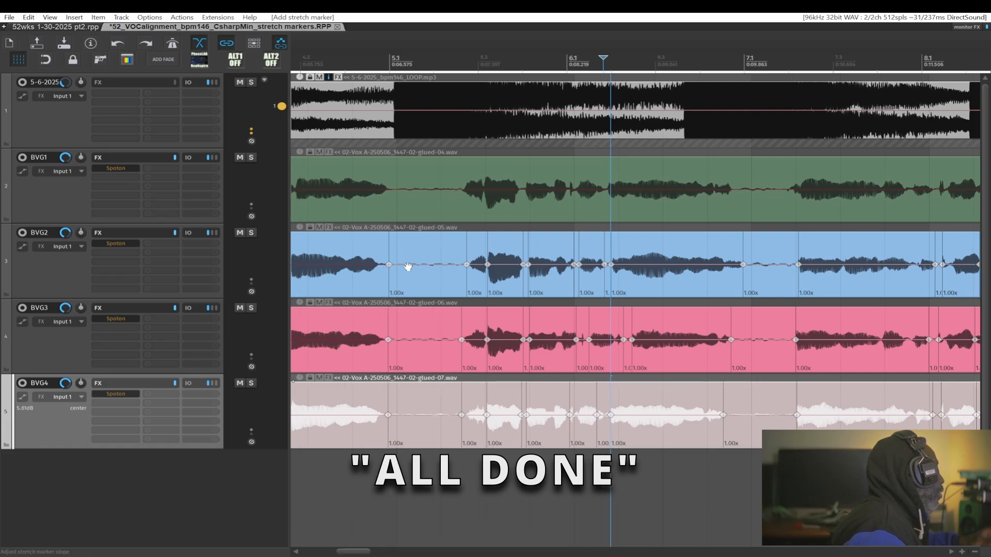
pyautogui.moveTo(329, 283); pyautogui.dragTo(317, 284)
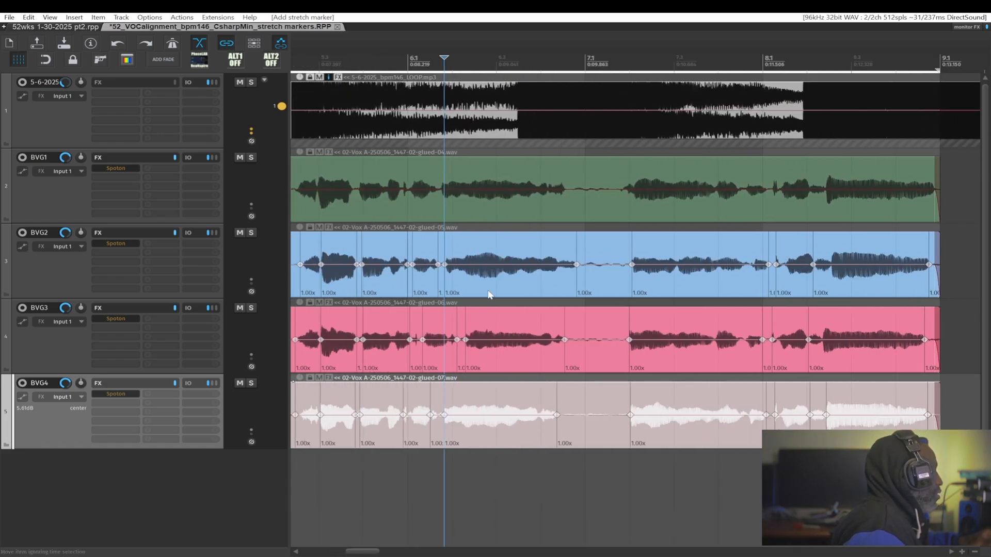
pyautogui.scroll(-2, 494, 295)
pyautogui.moveTo(455, 264); pyautogui.dragTo(578, 265)
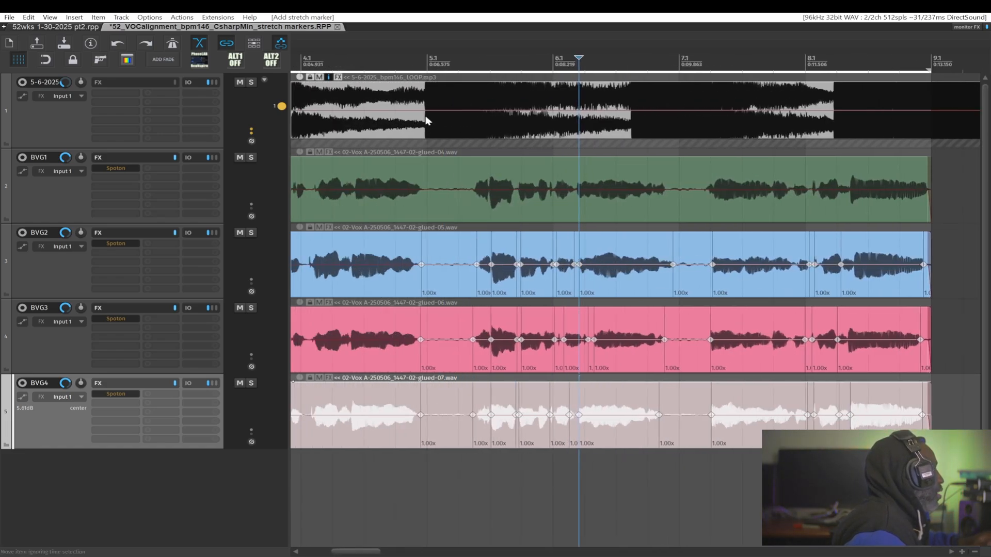
pyautogui.click(426, 236)
pyautogui.press('space')
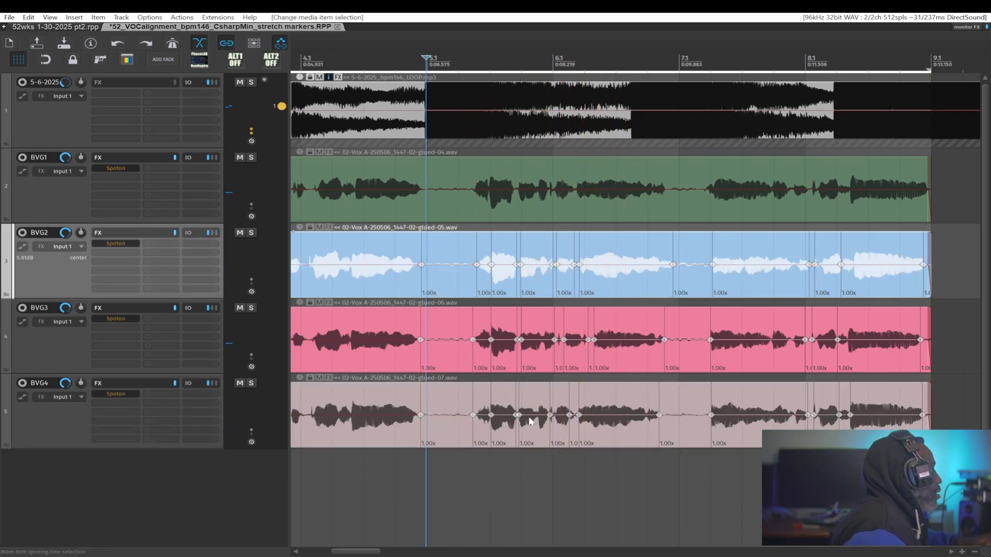
# Step: Select the BVG3 item with the edit cursor in the gap area just before beat 5.4, and save the project
pyautogui.scroll(5, 525, 413)
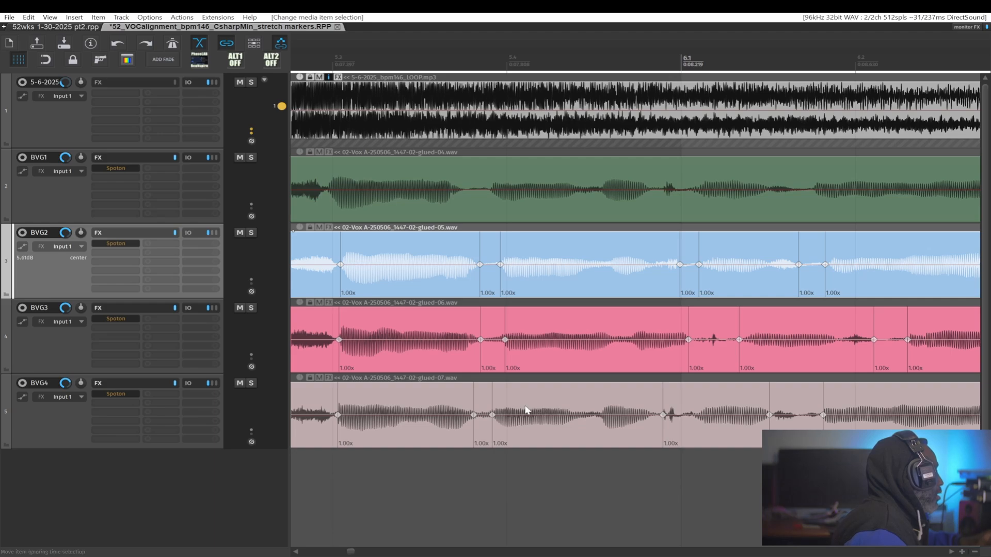
pyautogui.hscroll(-3, 613, 444)
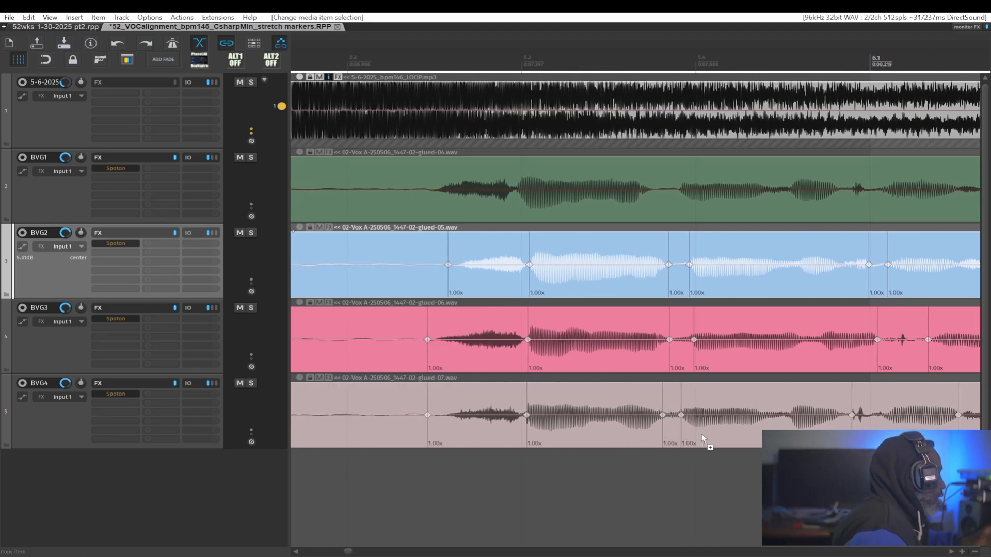
pyautogui.scroll(2, 701, 434)
pyautogui.moveTo(700, 434); pyautogui.dragTo(534, 332)
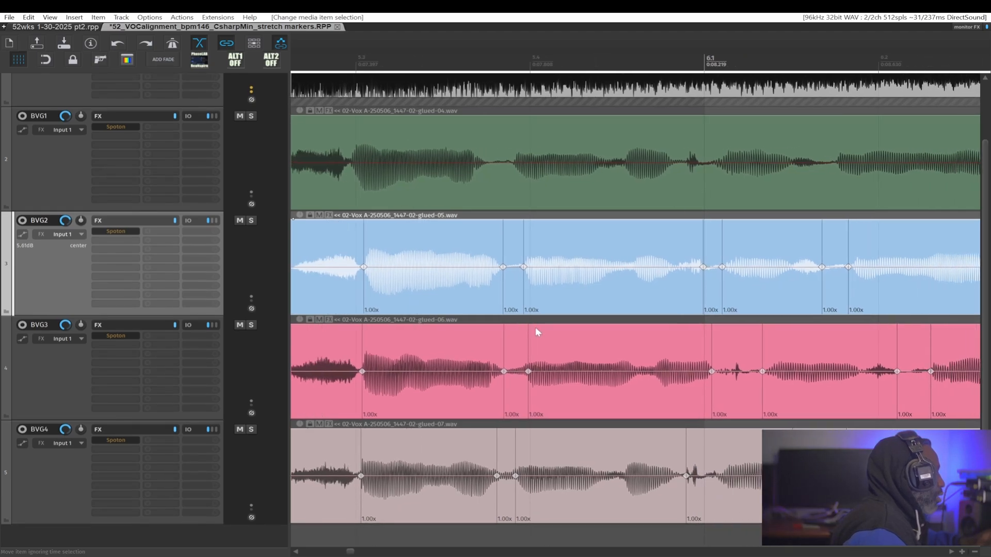
pyautogui.click(495, 397)
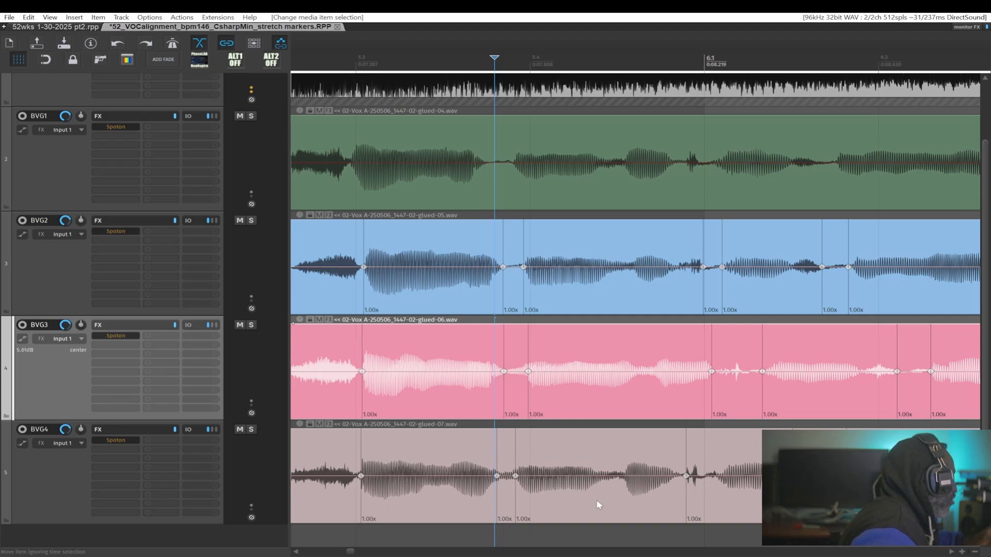
pyautogui.hotkey('ctrl', 's')
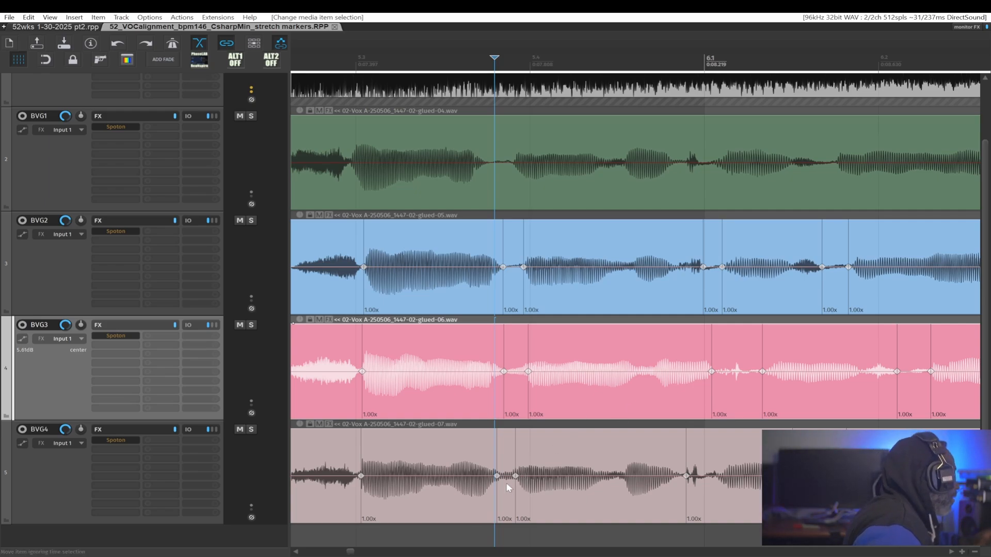
# Step: Solo BVG4, select its item and play it from the held word between beats 5.3 and 5.4
pyautogui.scroll(2, 515, 481)
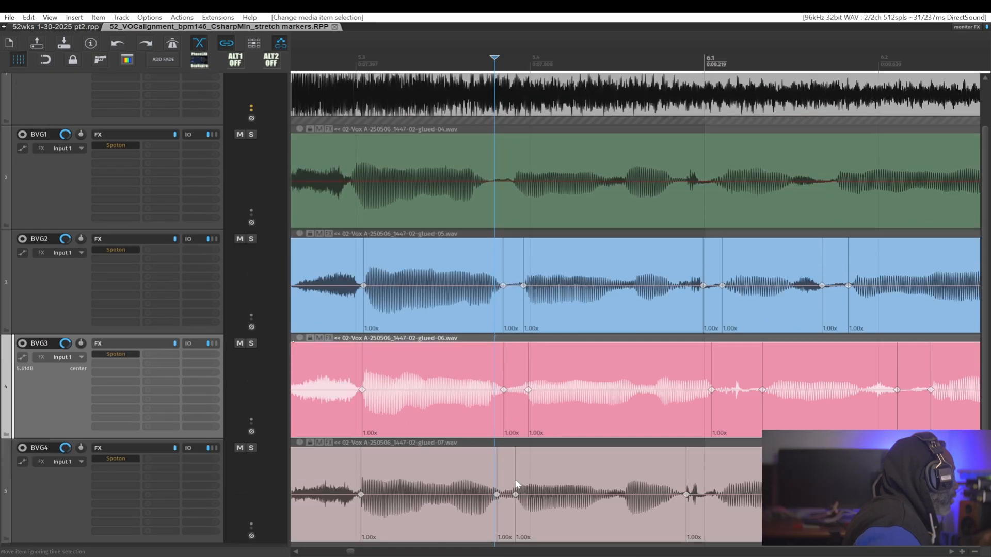
pyautogui.click(252, 448)
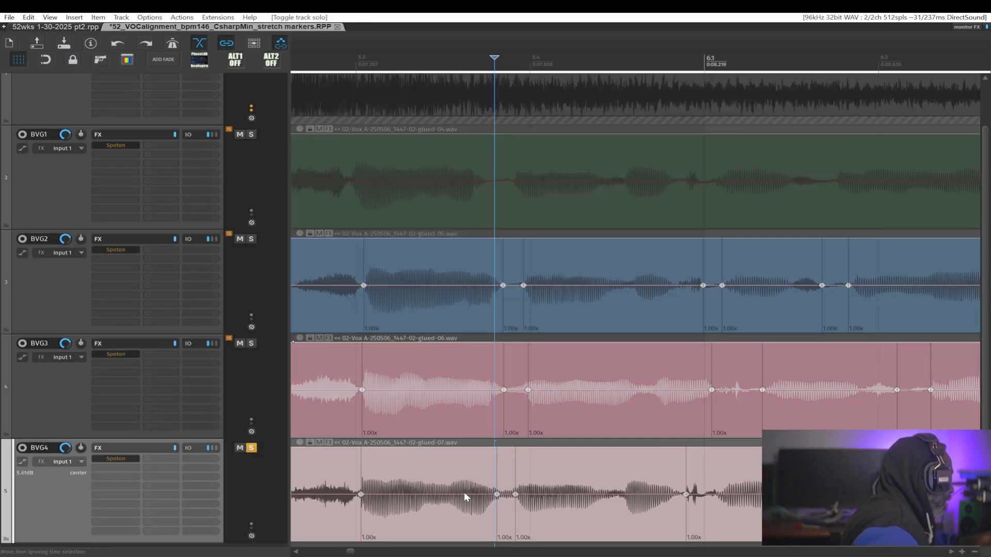
pyautogui.press('space')
pyautogui.click(458, 472)
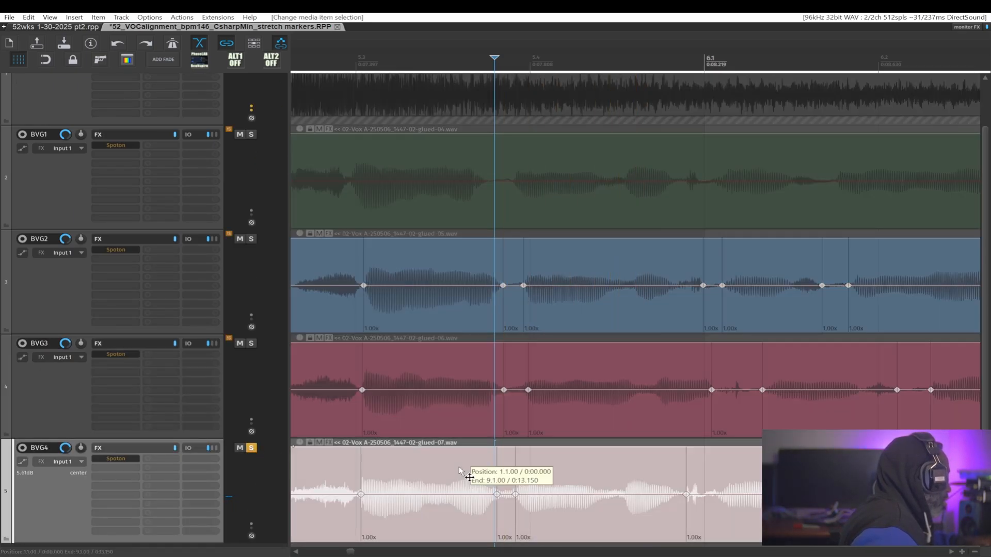
pyautogui.press('space')
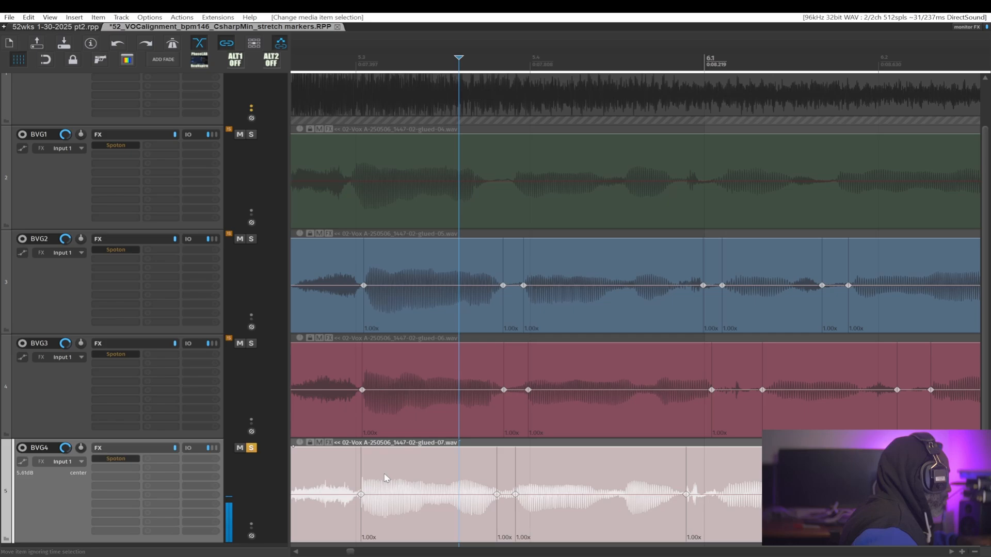
# Step: Play the soloed BVG4 item repeatedly from just before its stretch marker at beat 5.3
pyautogui.click(352, 463)
pyautogui.press('space')
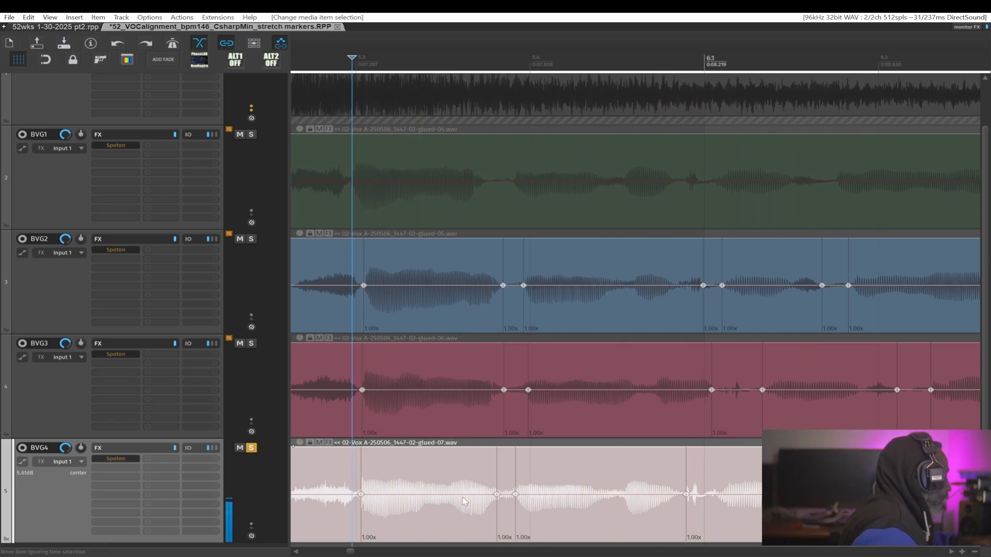
pyautogui.press('space')
pyautogui.press('space')
pyautogui.press('space')
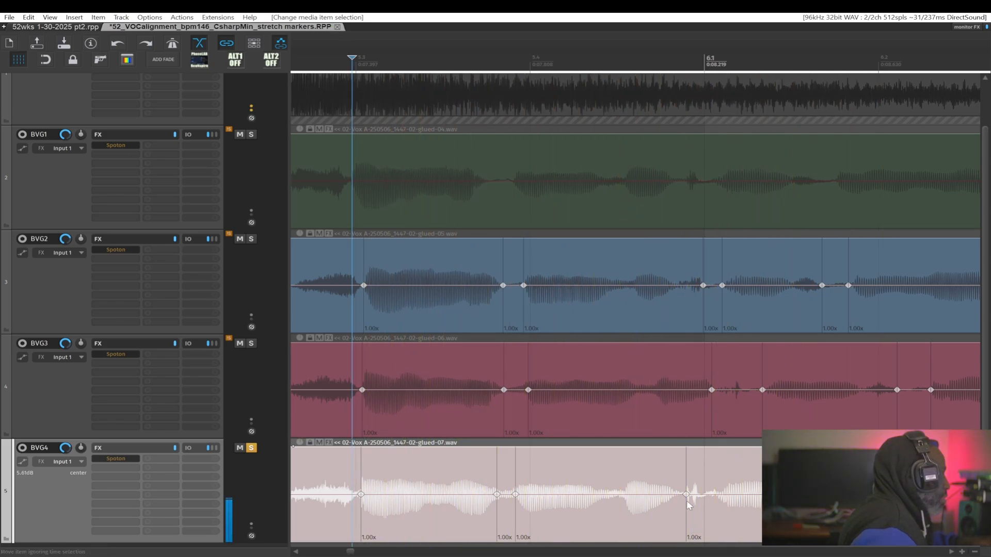
# Step: Play the soloed BVG4 item from its stretch marker just before measure 6
pyautogui.click(686, 470)
pyautogui.press('space')
pyautogui.press('space')
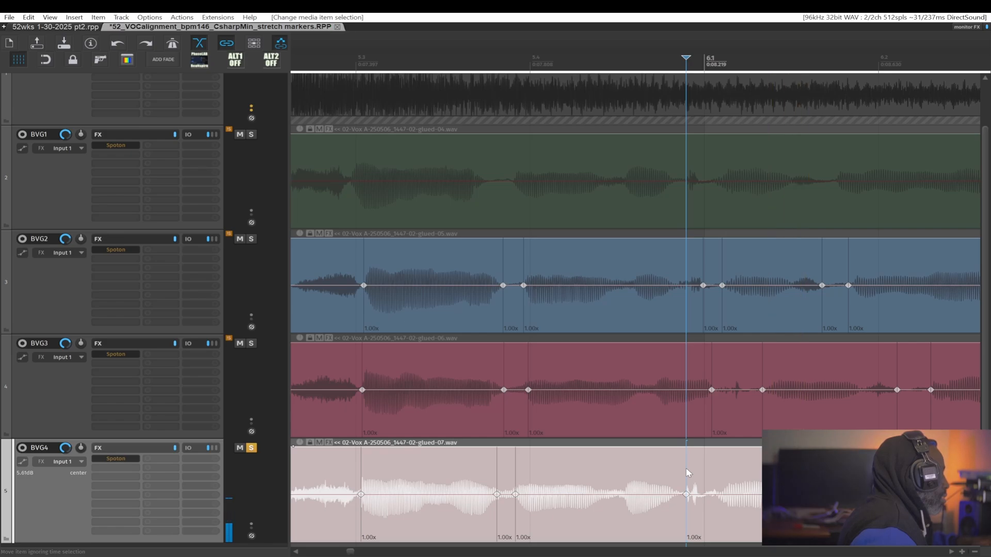
# Step: Replay the BVG4 item from its marker just before measure 6 and switch the solo from BVG4 to BVG3
pyautogui.press('space')
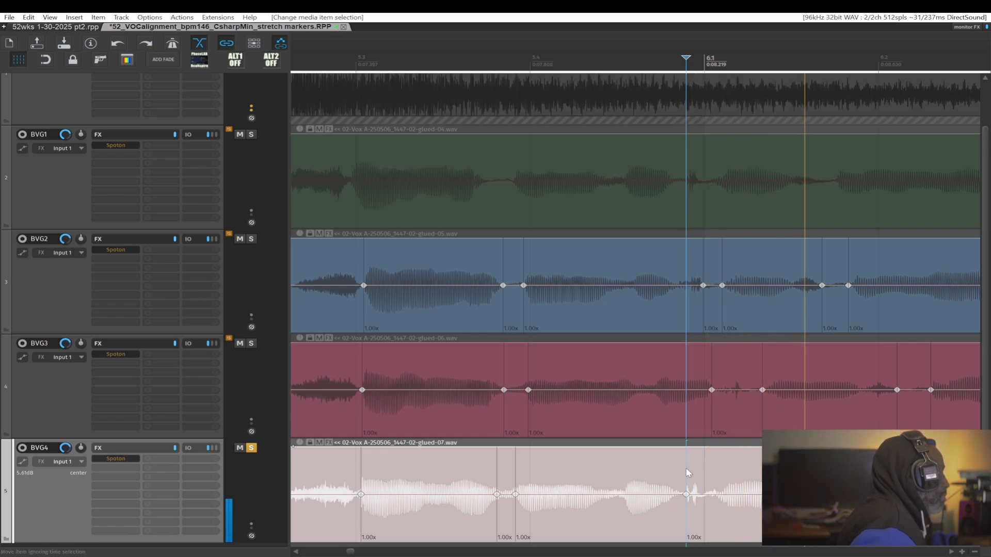
pyautogui.press('space')
pyautogui.click(252, 343)
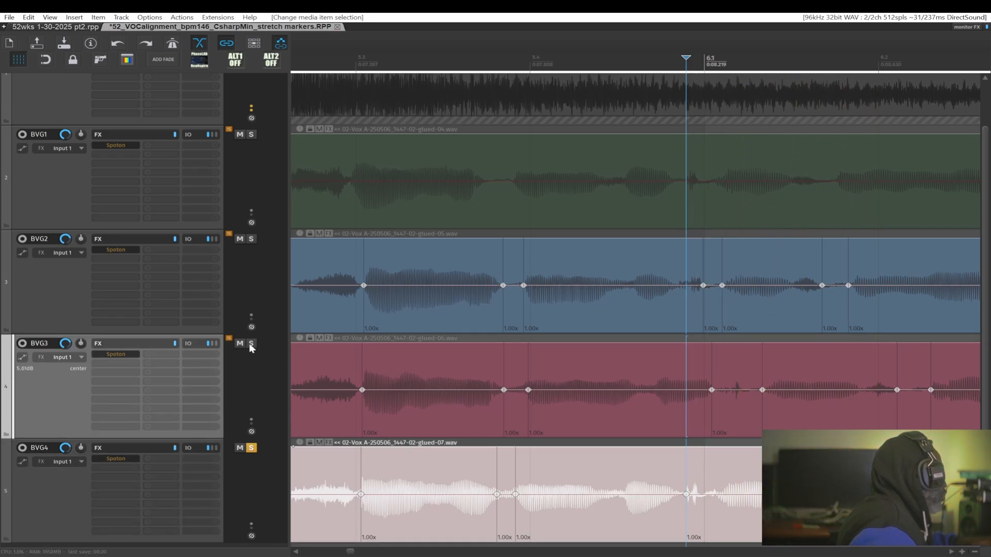
pyautogui.click(251, 448)
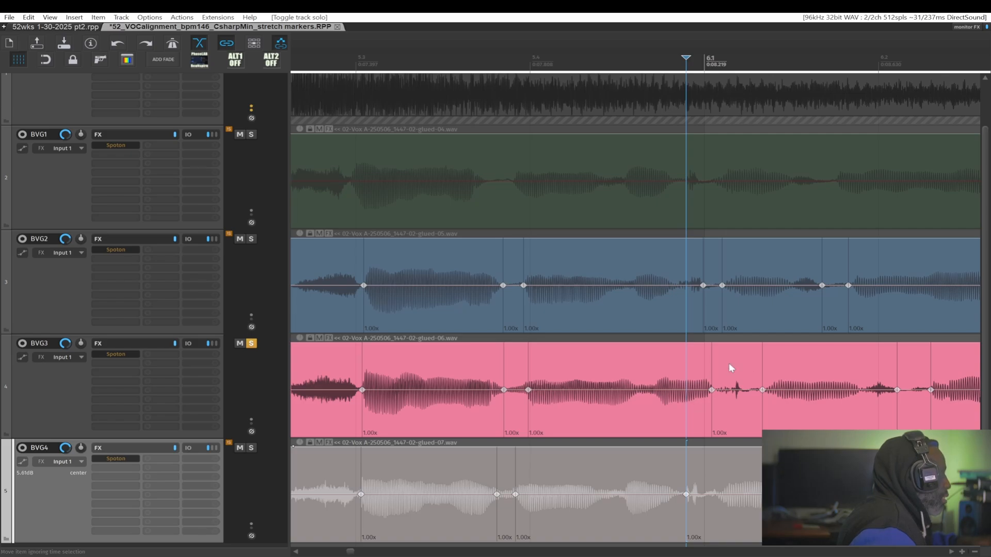
# Step: Select the BVG3 item and play it from the start of measure 6
pyautogui.click(708, 360)
pyautogui.press('space')
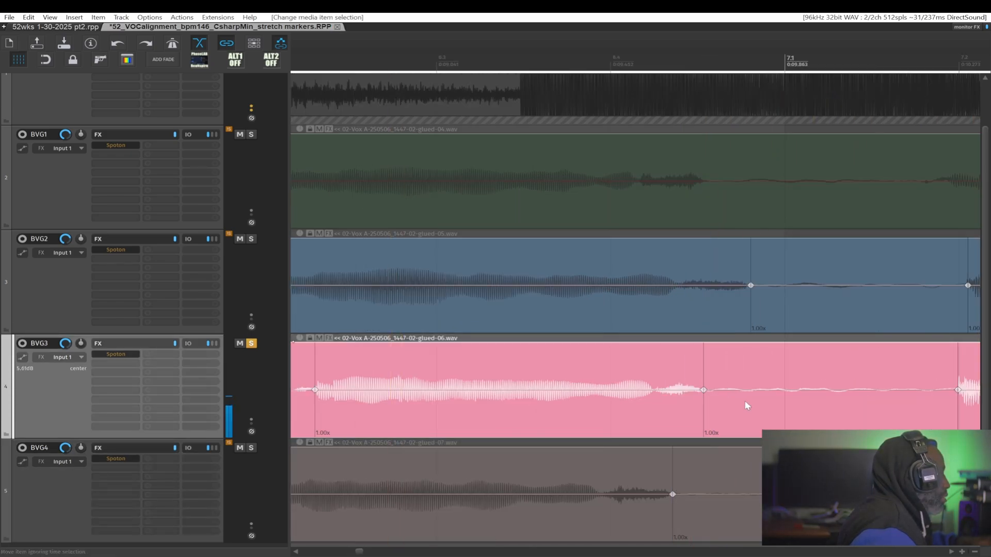
pyautogui.press('space')
pyautogui.press('space')
pyautogui.scroll(-1, 580, 429)
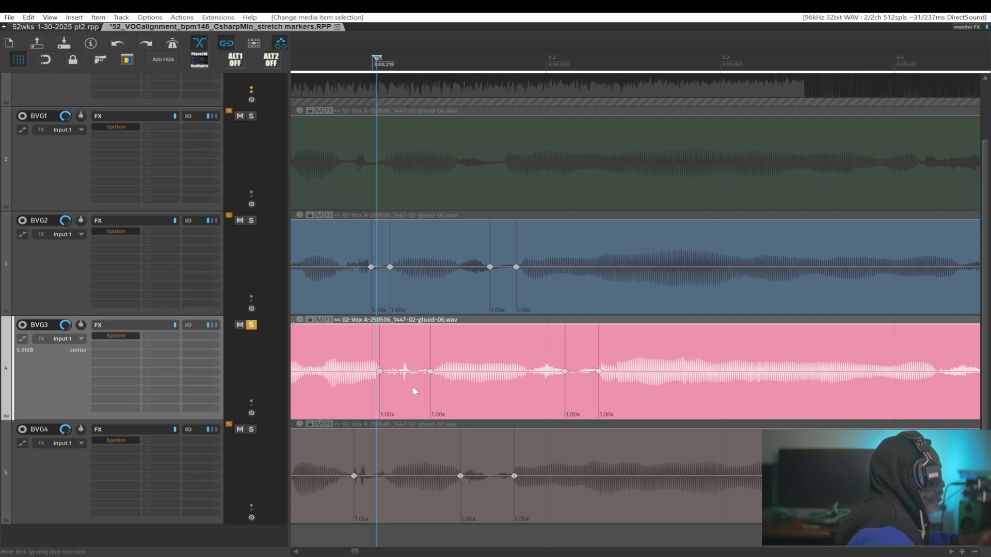
pyautogui.hscroll(-3, 412, 386)
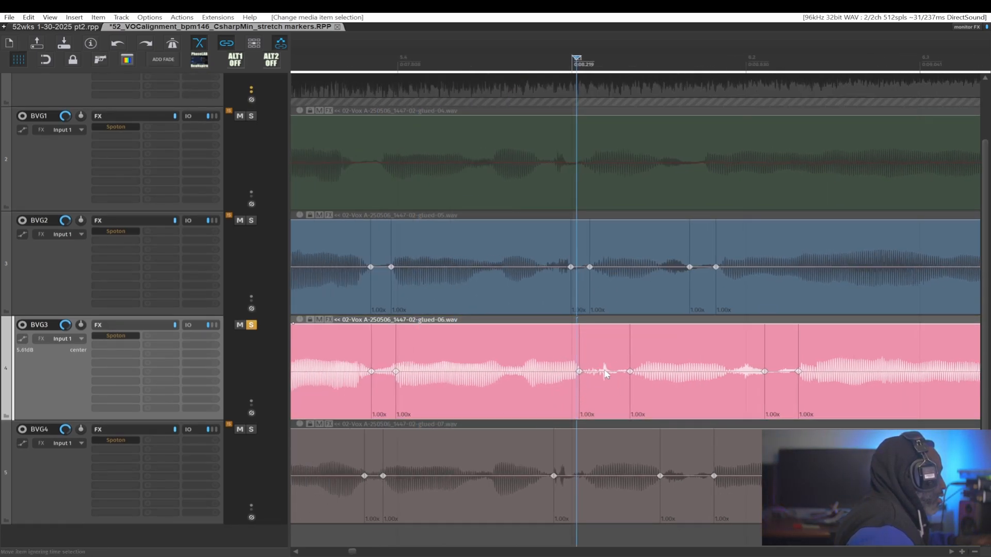
# Step: Select the BVG4 item with the edit cursor just before measure 6, and save the project
pyautogui.click(563, 473)
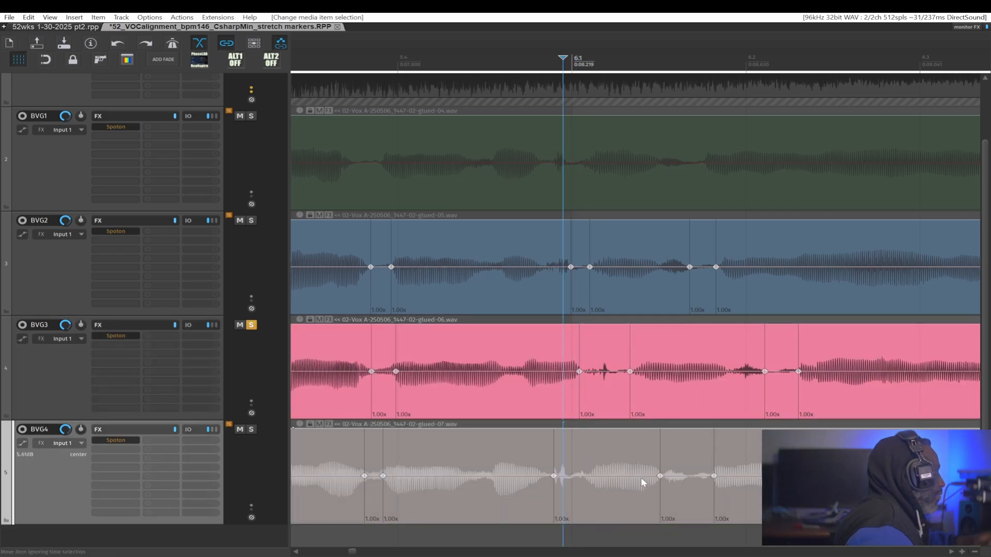
pyautogui.scroll(-2, 652, 472)
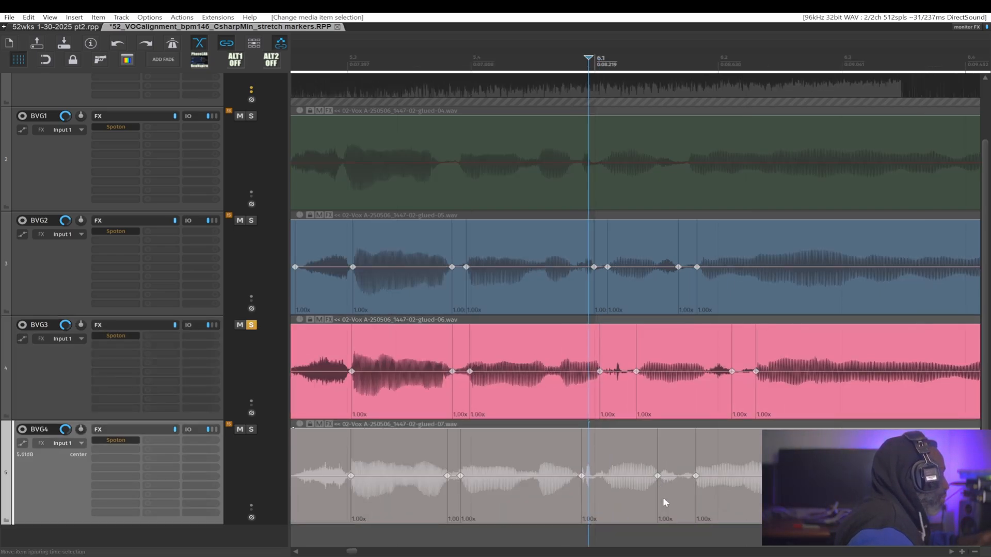
pyautogui.scroll(-2, 638, 447)
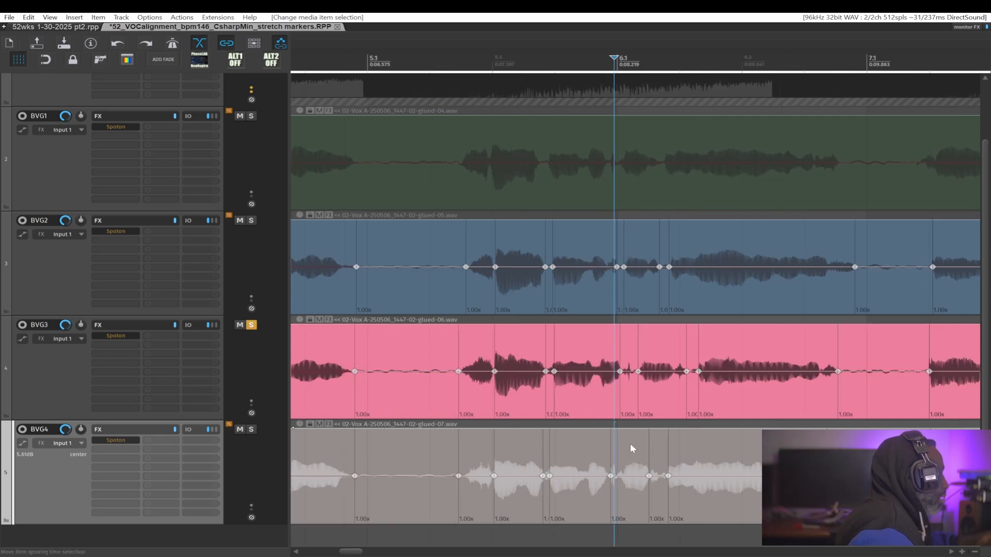
pyautogui.scroll(2, 631, 441)
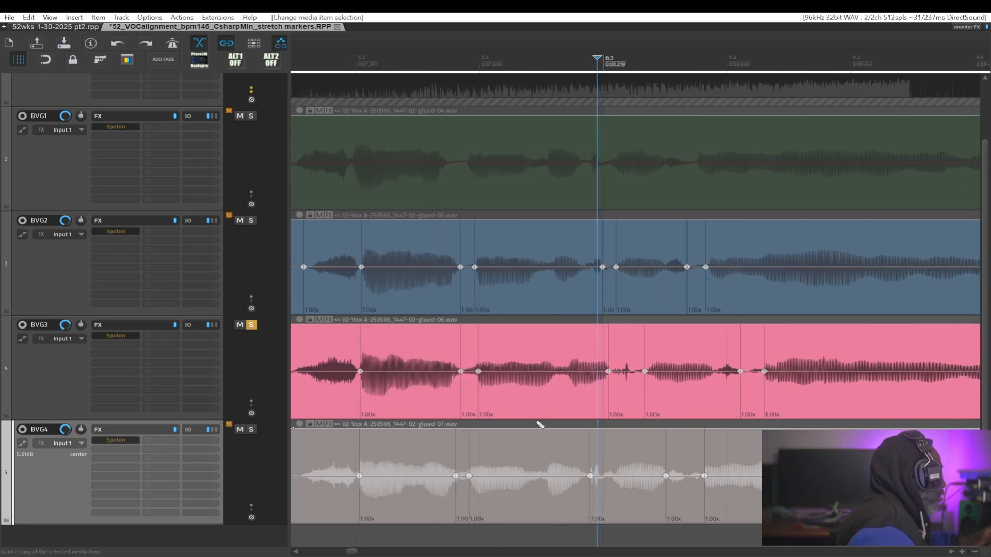
pyautogui.hotkey('ctrl', 's')
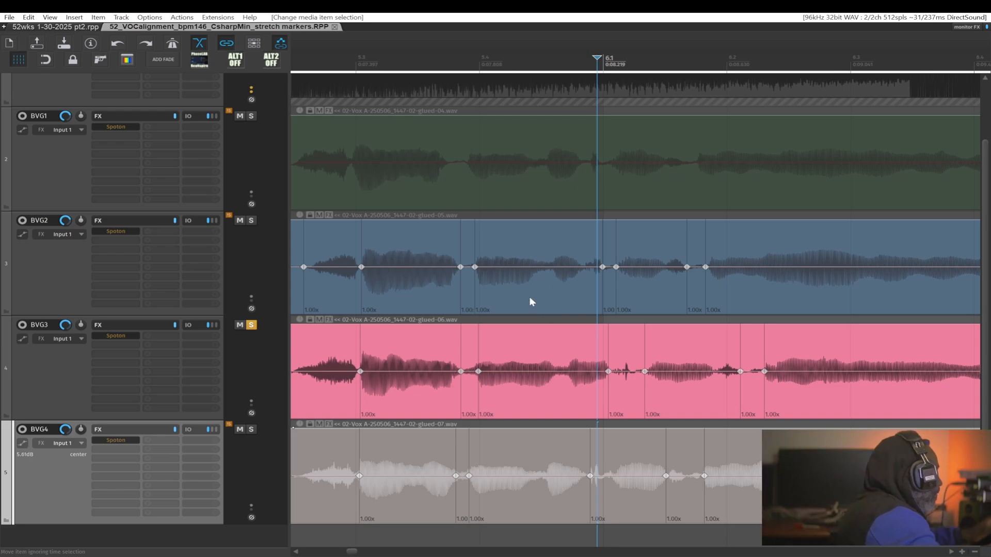
# Step: Open the mouse modifier preferences for left drag on a media item stretch marker and widen the Behavior column
pyautogui.hotkey('ctrl', 'p')
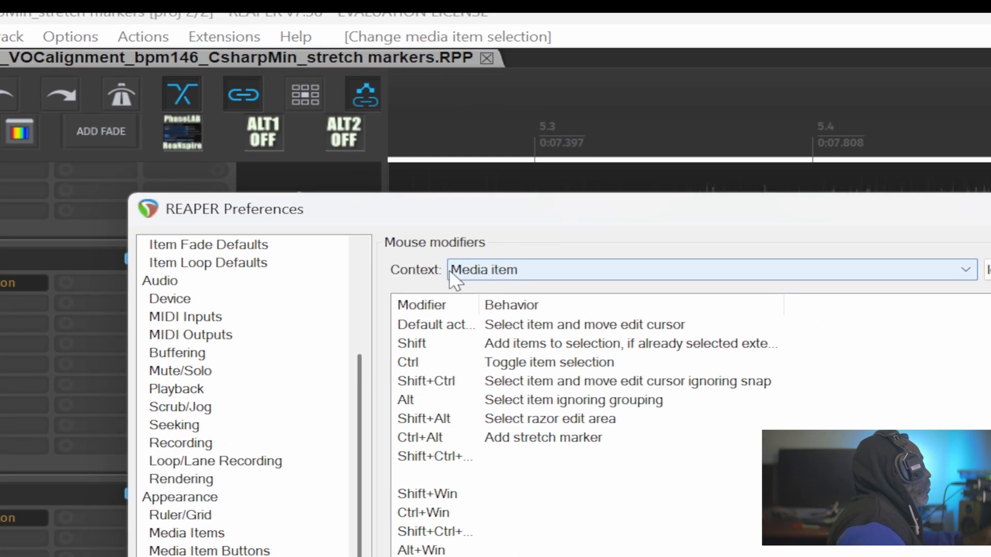
pyautogui.click(562, 269)
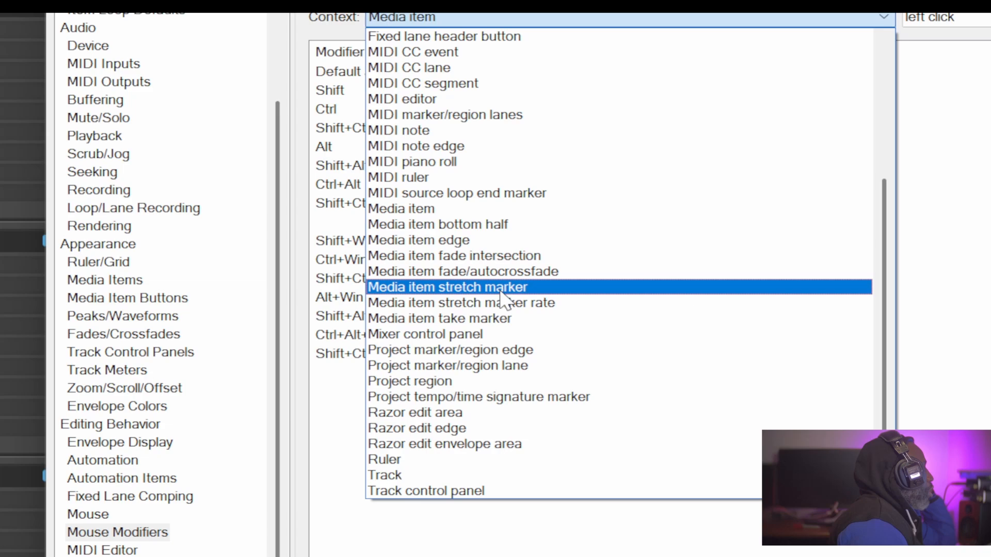
pyautogui.click(583, 540)
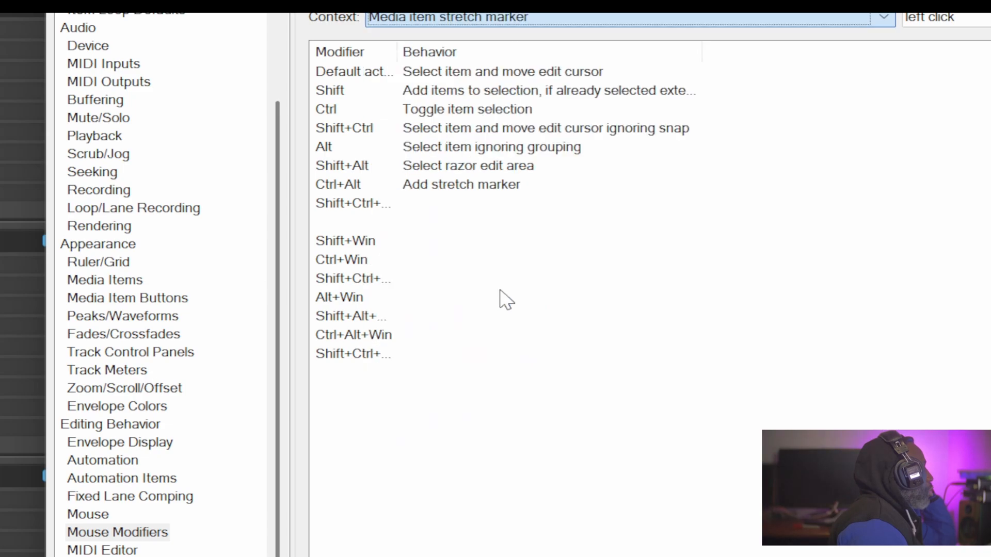
pyautogui.click(331, 111)
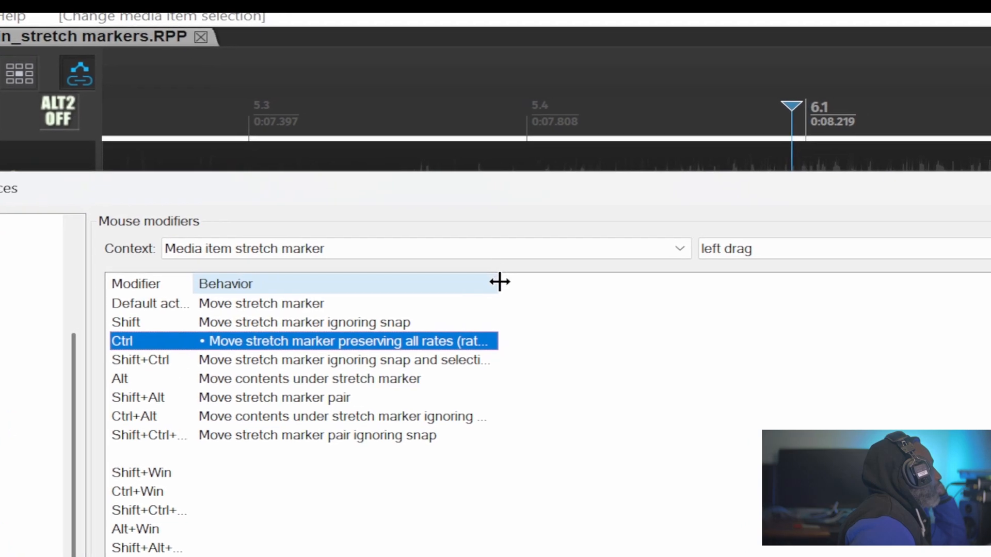
pyautogui.moveTo(500, 282); pyautogui.dragTo(821, 274)
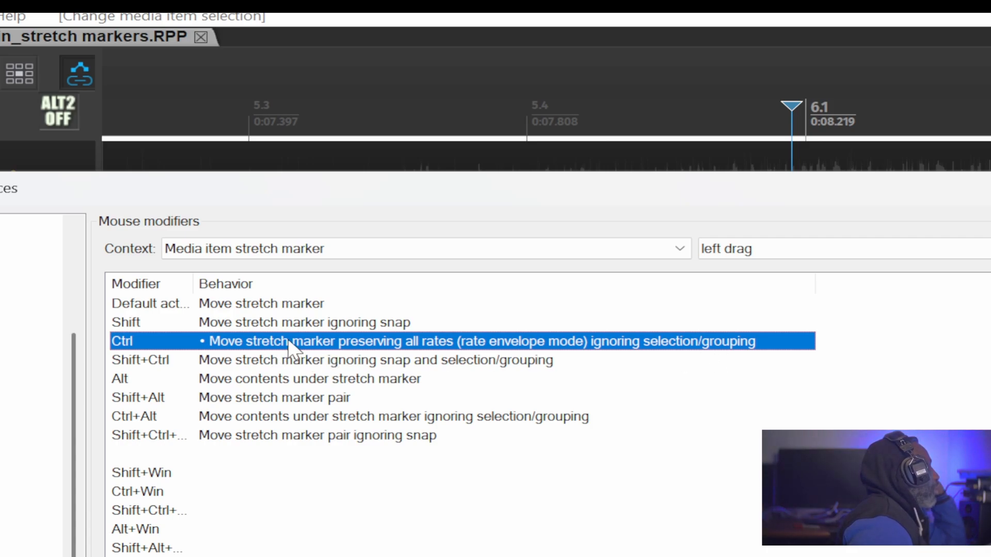
# Step: Assign Ctrl to moving a stretch marker preserving all rates (rate envelope mode), ignoring selection/grouping, and accept the preferences
pyautogui.doubleClick(321, 340)
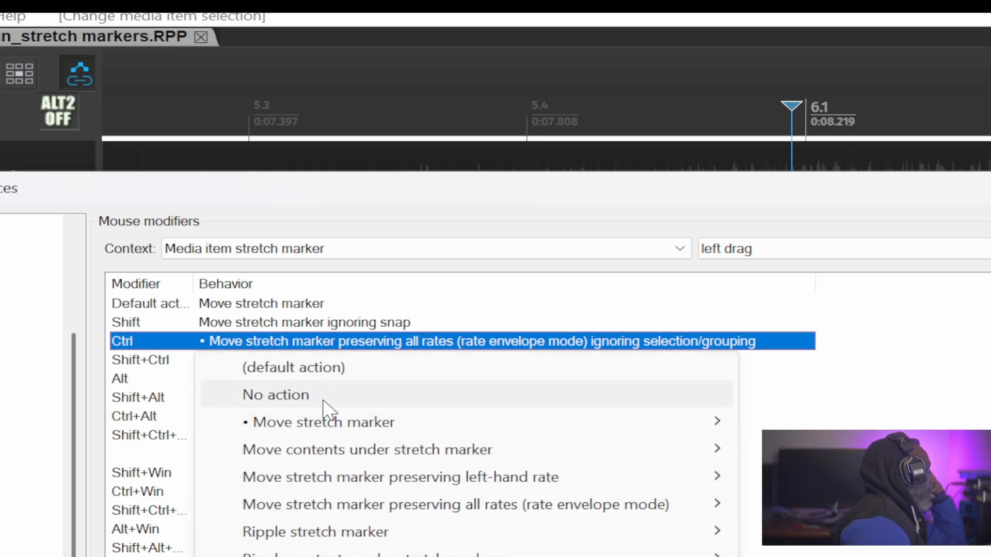
pyautogui.moveTo(265, 509)
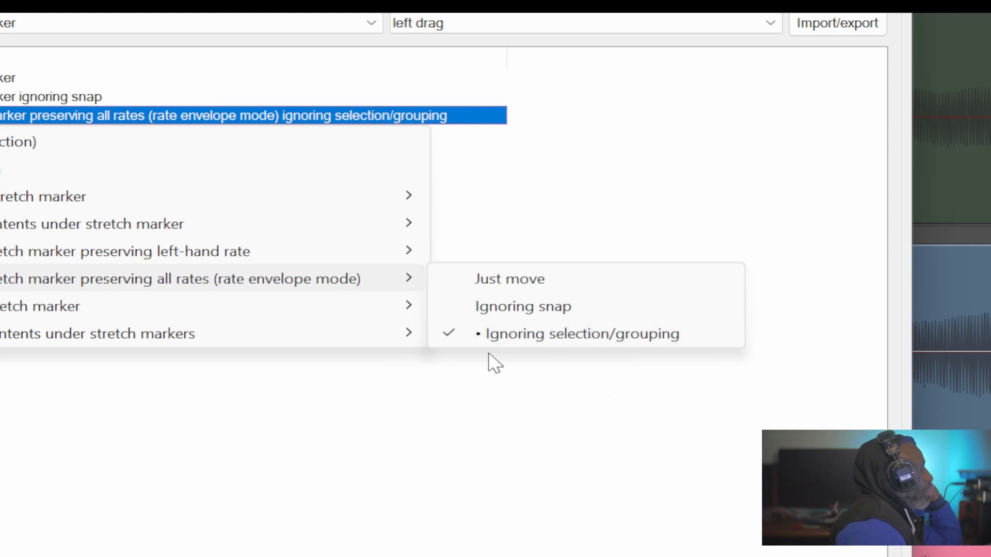
pyautogui.click(503, 333)
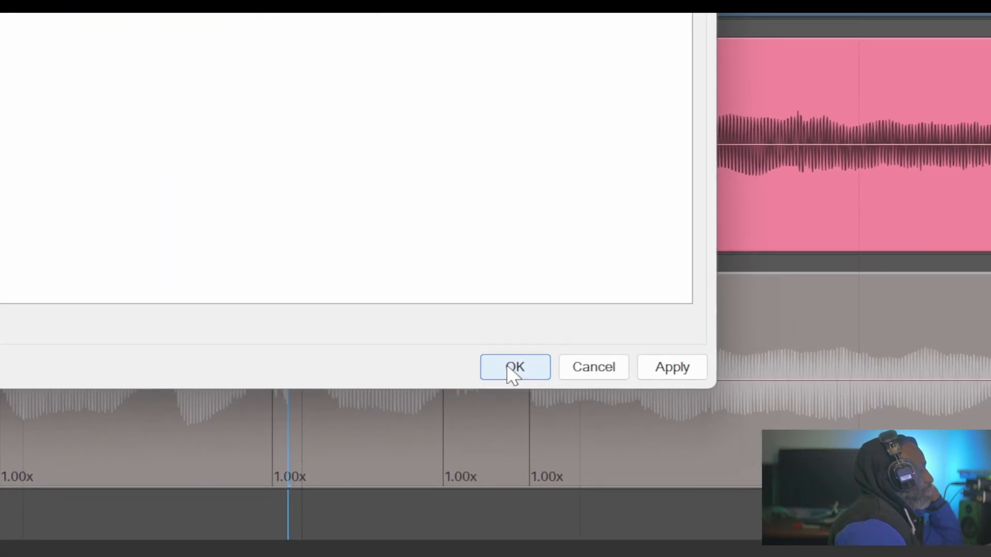
pyautogui.click(508, 366)
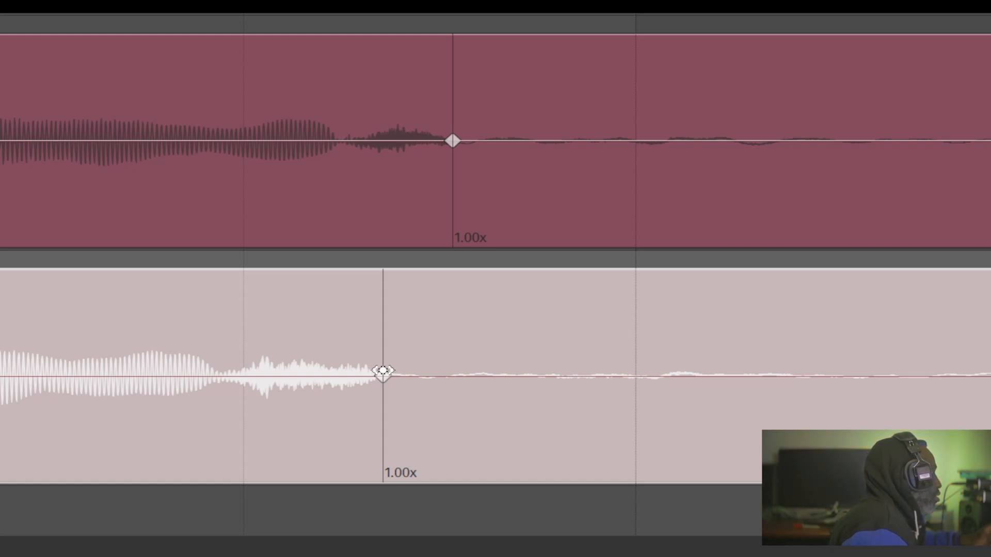
# Step: Move the BVG4 stretch marker before measure 7 along the audio with rates preserved, leaving it at the end of the phrase
pyautogui.moveTo(382, 370)
pyautogui.mouseDown()
pyautogui.moveTo(409, 374)
pyautogui.moveTo(375, 375)
pyautogui.moveTo(816, 338)
pyautogui.mouseUp()
pyautogui.moveTo(668, 347); pyautogui.dragTo(133, 343)
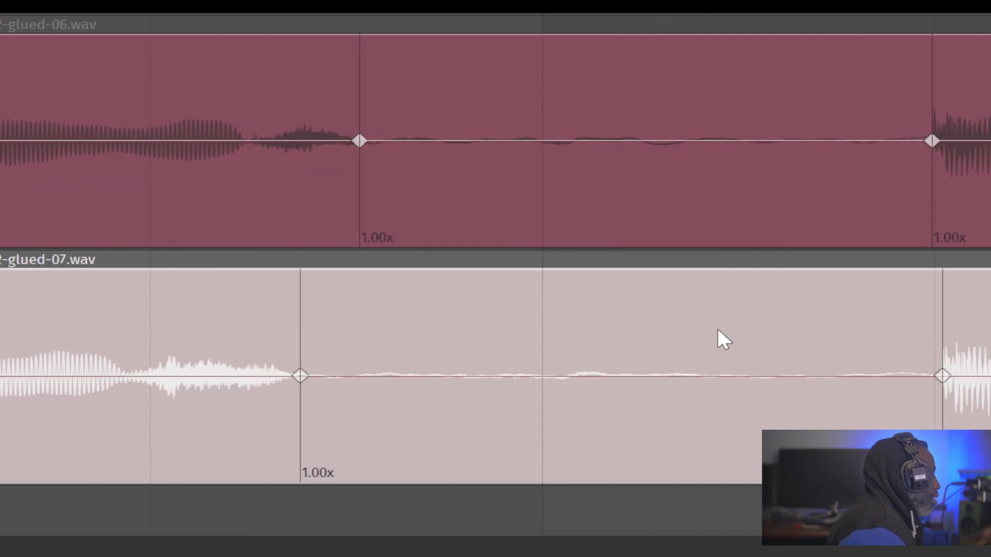
pyautogui.moveTo(764, 332); pyautogui.dragTo(442, 351)
pyautogui.moveTo(603, 362); pyautogui.dragTo(509, 363)
pyautogui.moveTo(146, 360); pyautogui.dragTo(695, 358)
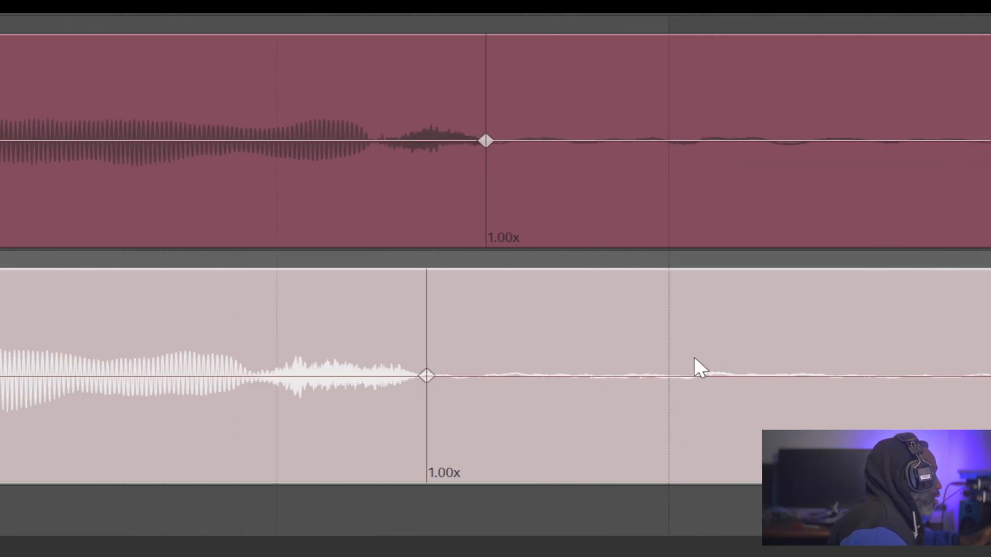
# Step: Check the BVG4 item from beat 5.4, from just before measure 6, and from the marker between beats 6.1 and 6.2
pyautogui.moveTo(260, 325); pyautogui.dragTo(542, 327)
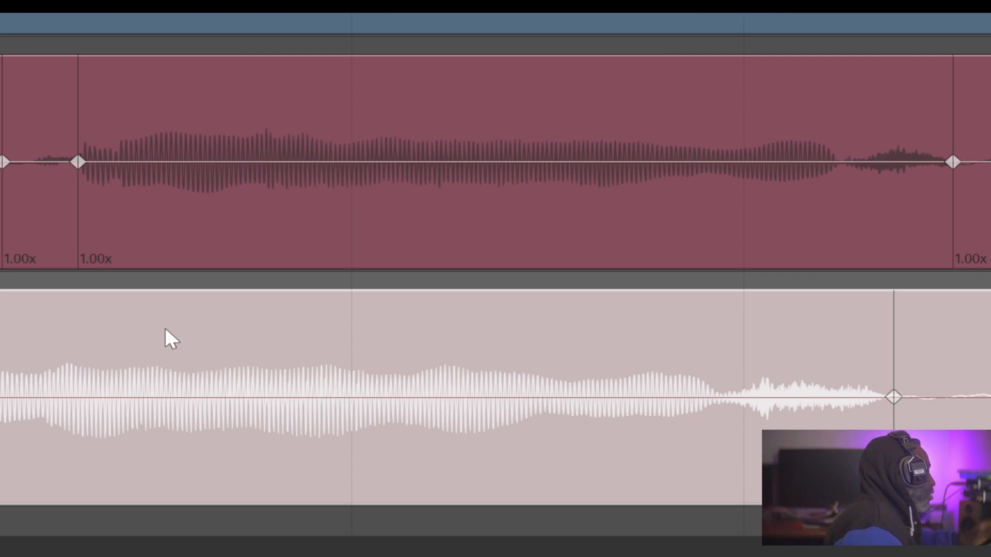
pyautogui.moveTo(273, 335); pyautogui.dragTo(646, 322)
pyautogui.moveTo(137, 365); pyautogui.dragTo(502, 333)
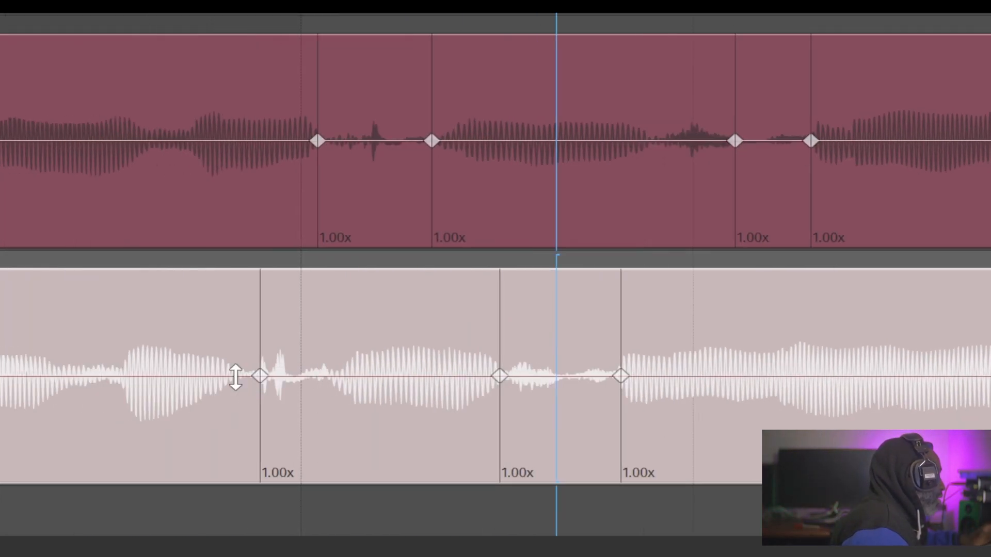
pyautogui.moveTo(236, 376); pyautogui.dragTo(407, 333)
pyautogui.moveTo(359, 362); pyautogui.dragTo(375, 356)
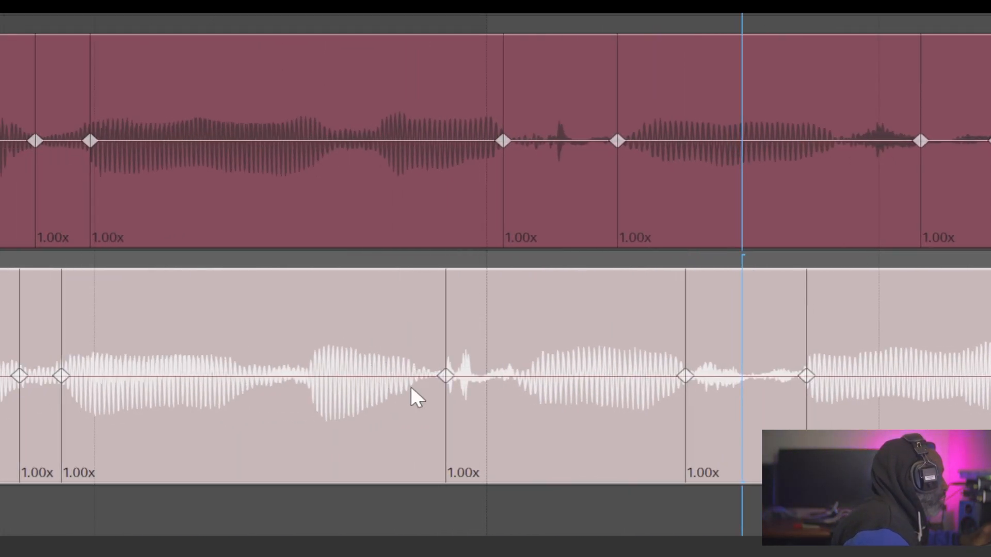
pyautogui.click(95, 315)
pyautogui.press('space')
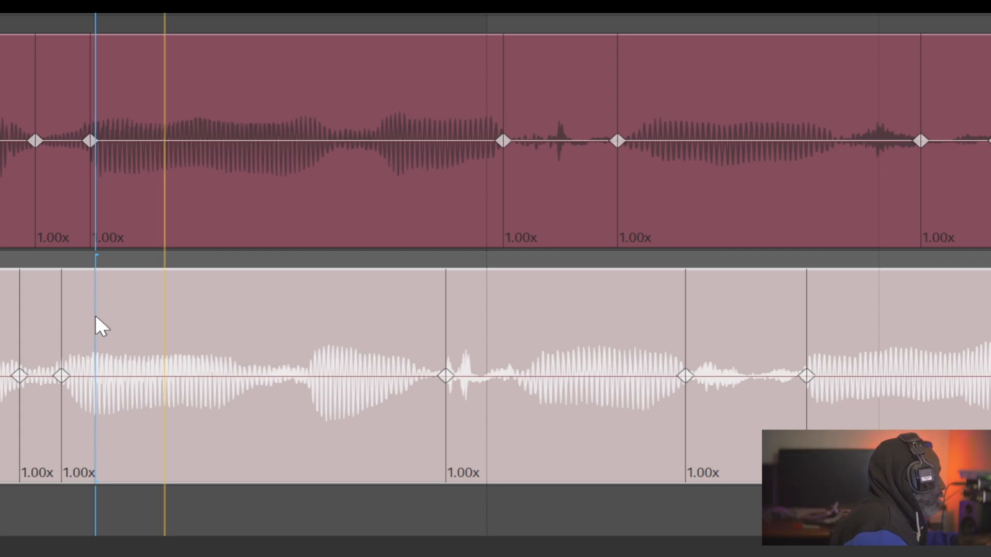
pyautogui.click(438, 316)
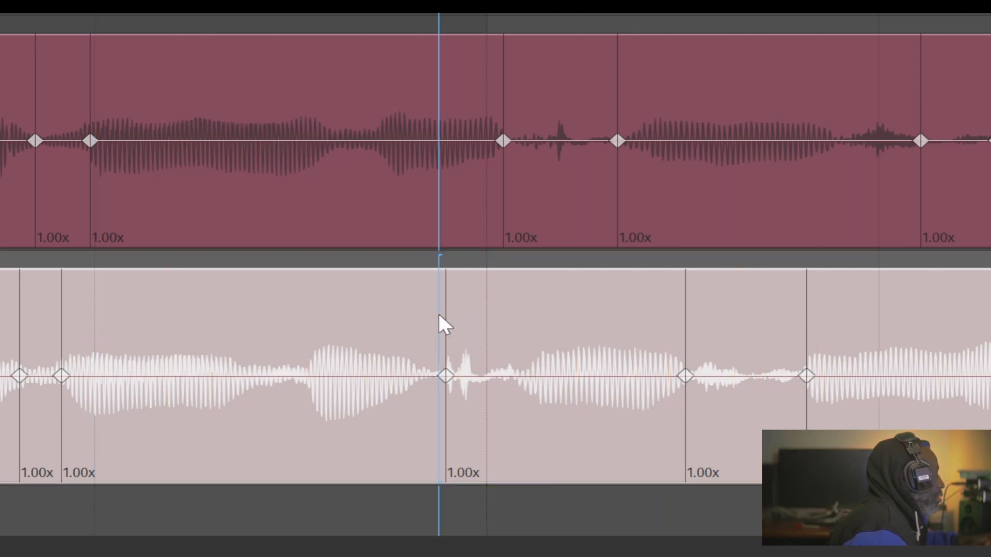
pyautogui.click(686, 344)
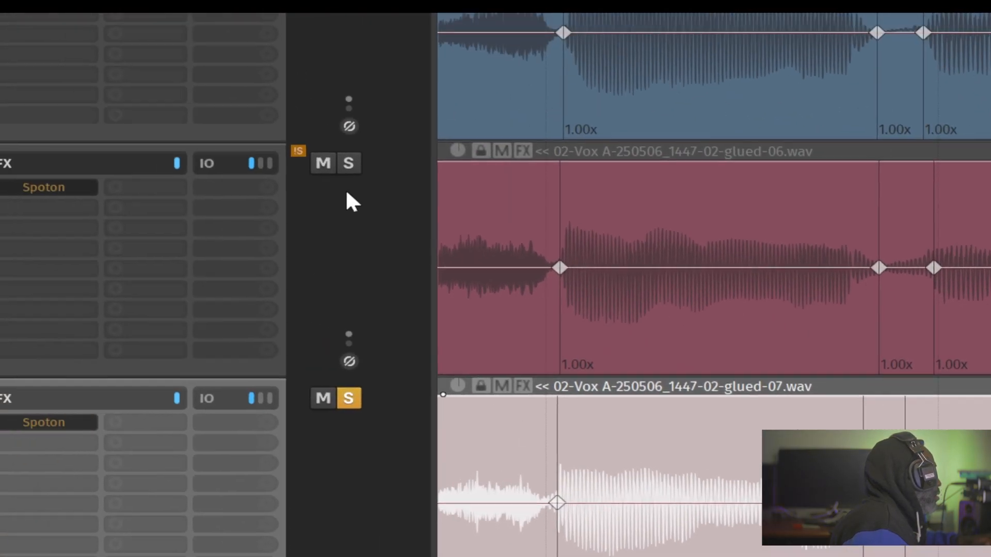
# Step: Solo BVG3 instead of BVG4 and play its item from just before the stretch marker near the start of measure 6
pyautogui.click(347, 162)
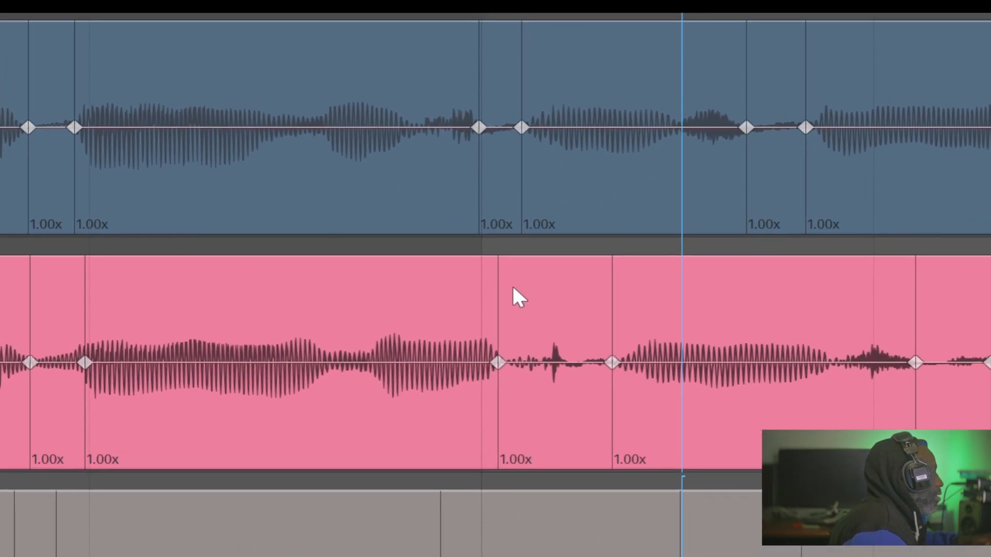
pyautogui.click(494, 281)
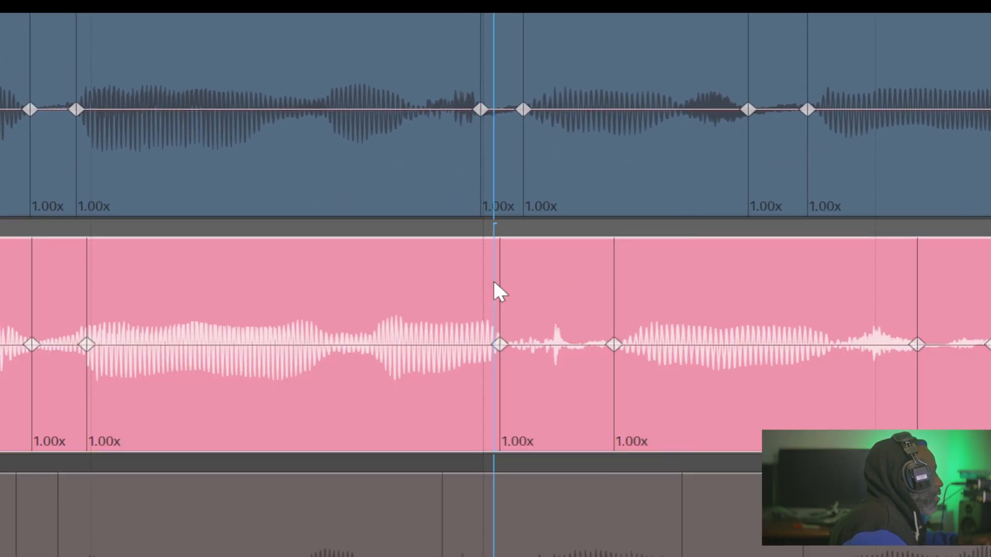
pyautogui.press('space')
pyautogui.press('space')
pyautogui.press('space')
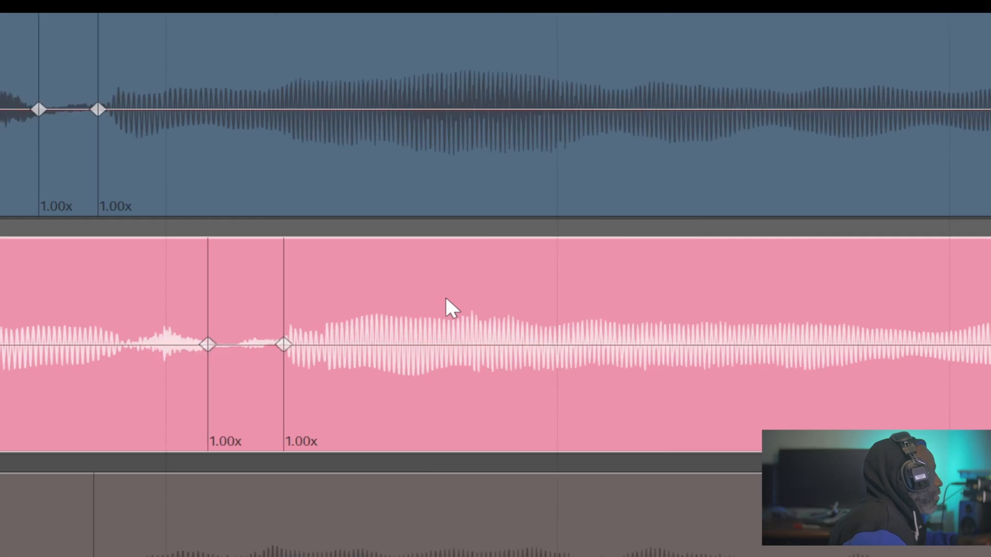
# Step: Play the BVG3 item from its stretch marker just after beat 6.2 and from the end of the held word before that beat
pyautogui.click(202, 305)
pyautogui.press('space')
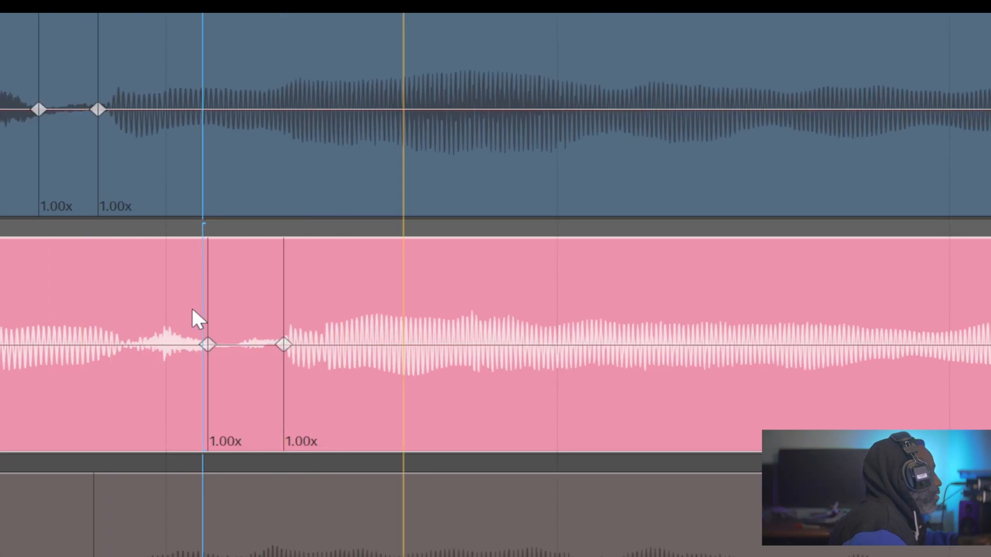
pyautogui.press('space')
pyautogui.click(113, 296)
pyautogui.press('space')
pyautogui.press('space')
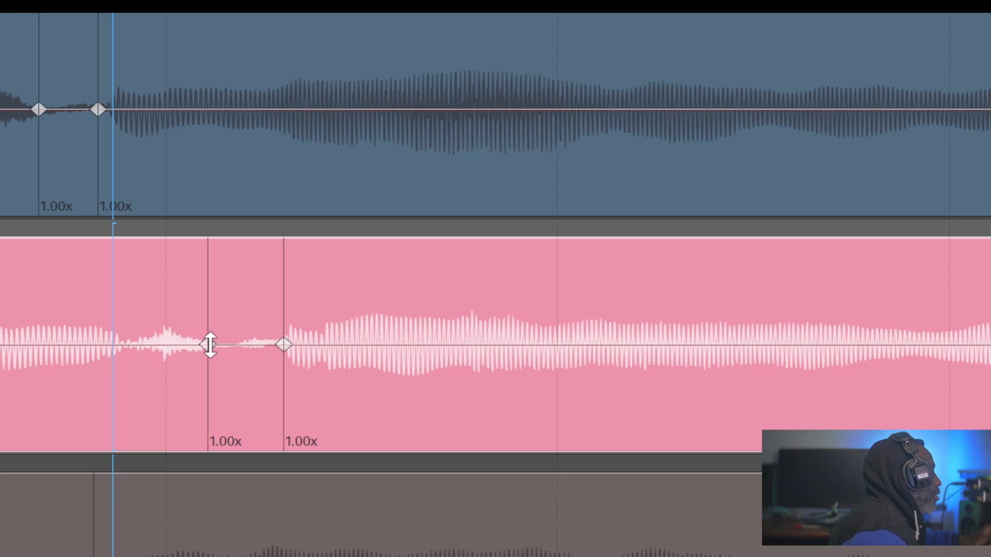
# Step: Move the BVG3 stretch marker after beat 6.2 back to the end of the held word before the beat, preserving rates, and play from measure 6
pyautogui.moveTo(208, 350); pyautogui.dragTo(124, 373)
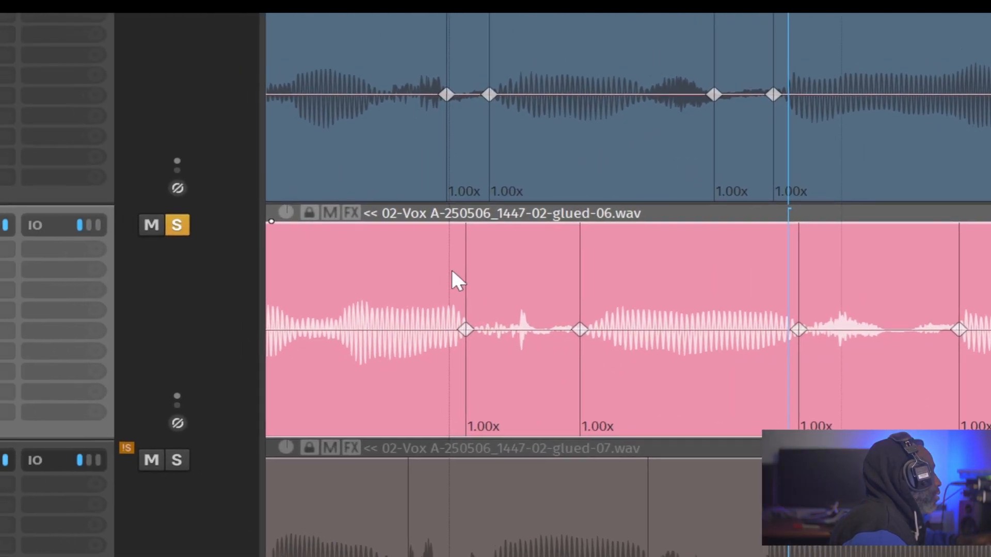
pyautogui.click(451, 269)
pyautogui.press('space')
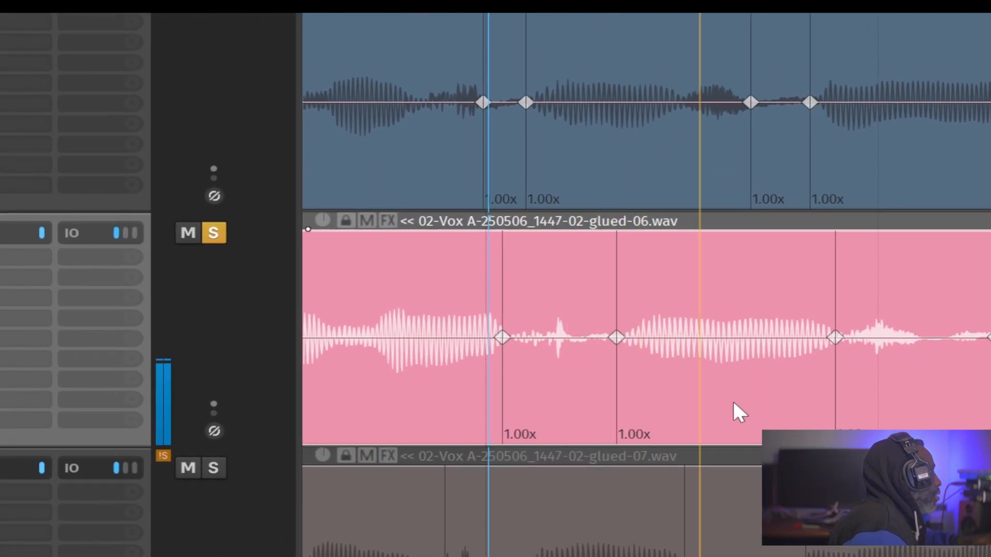
# Step: Play the BVG3 item from its stretch marker just before beat 6.2
pyautogui.press('space')
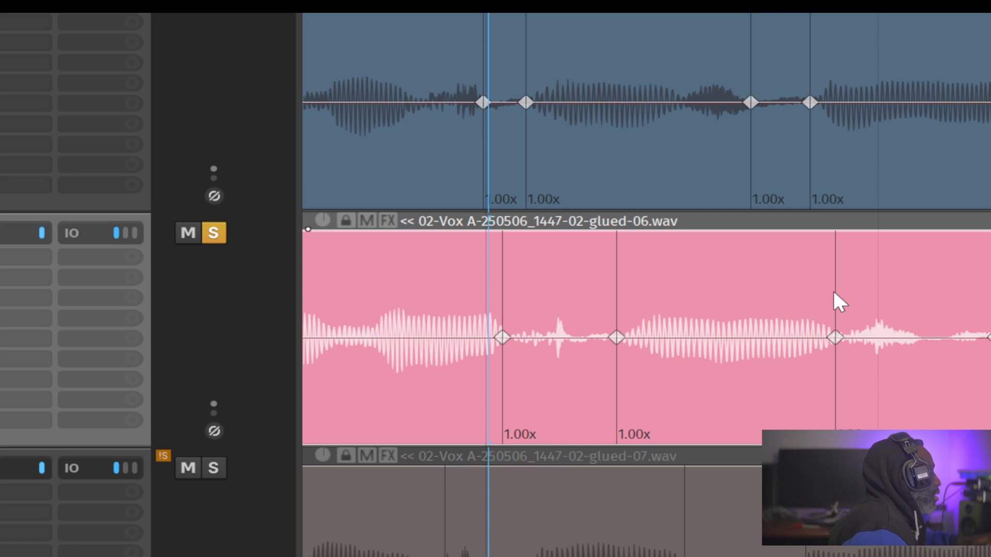
pyautogui.click(833, 293)
pyautogui.press('space')
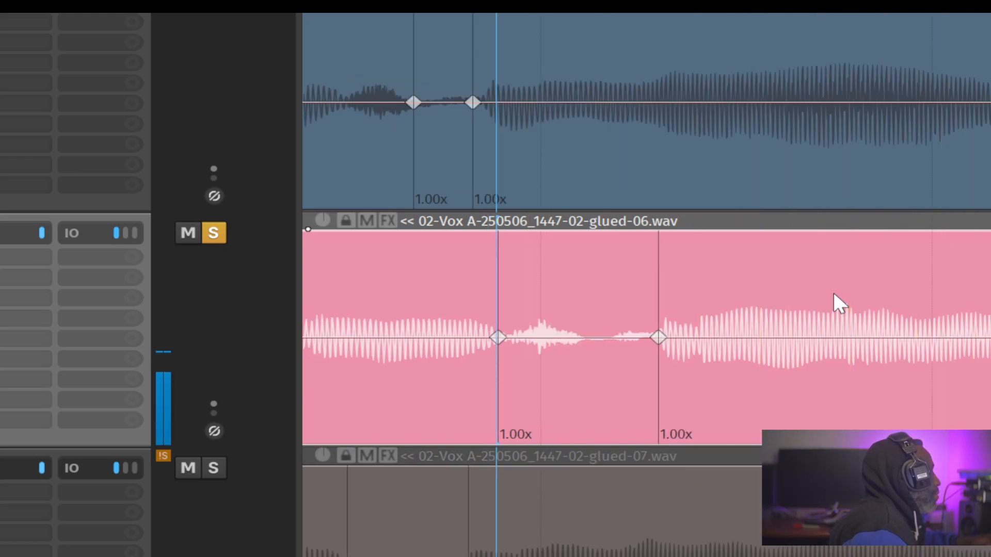
pyautogui.press('space')
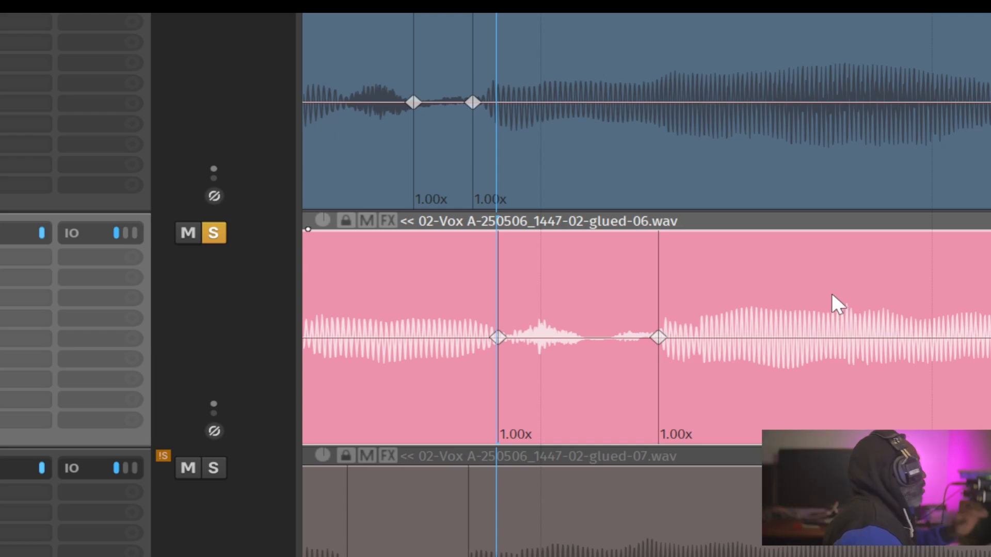
# Step: Turn off solo on BVG3 and select the BVG2, BVG3 and BVG4 items together
pyautogui.scroll(-5, 875, 337)
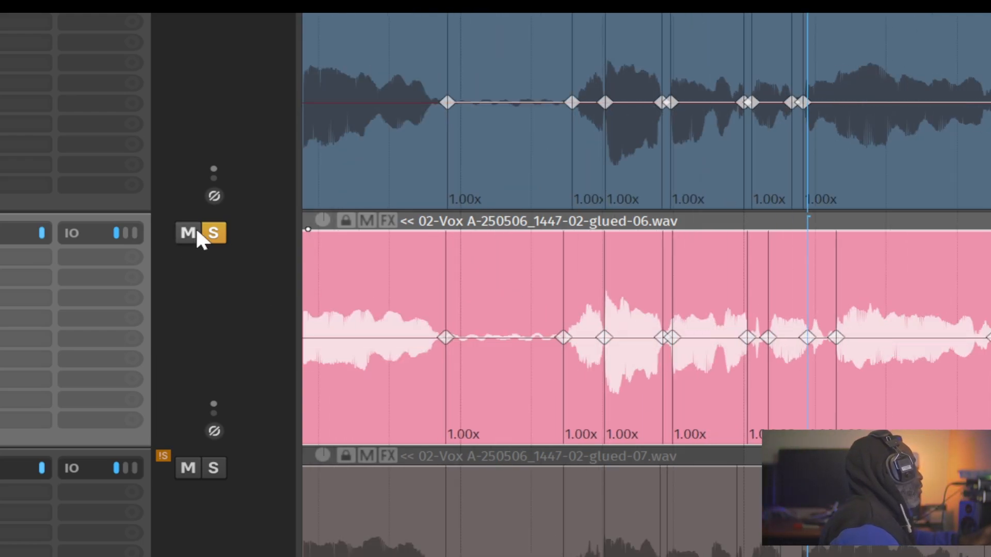
pyautogui.click(213, 233)
pyautogui.scroll(-2, 571, 299)
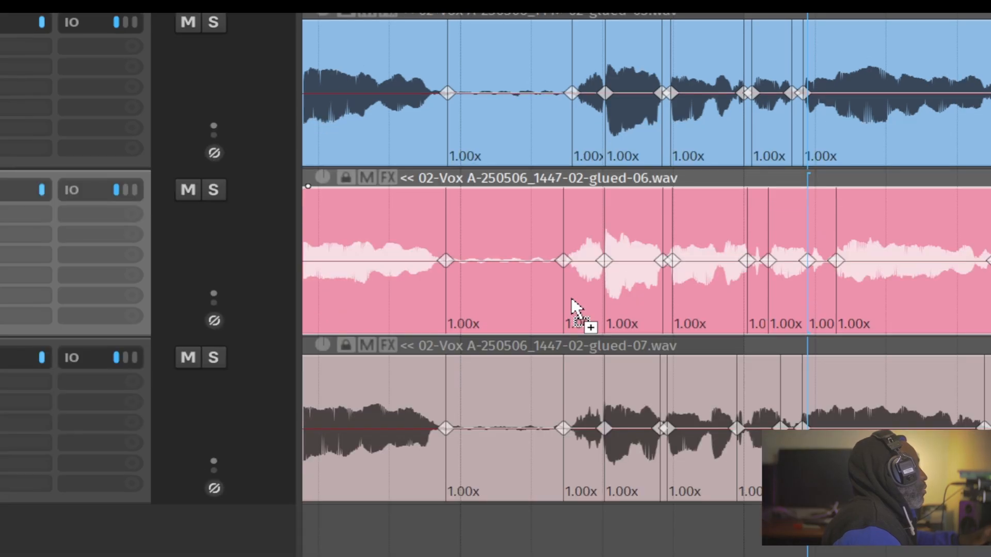
pyautogui.scroll(1, 541, 295)
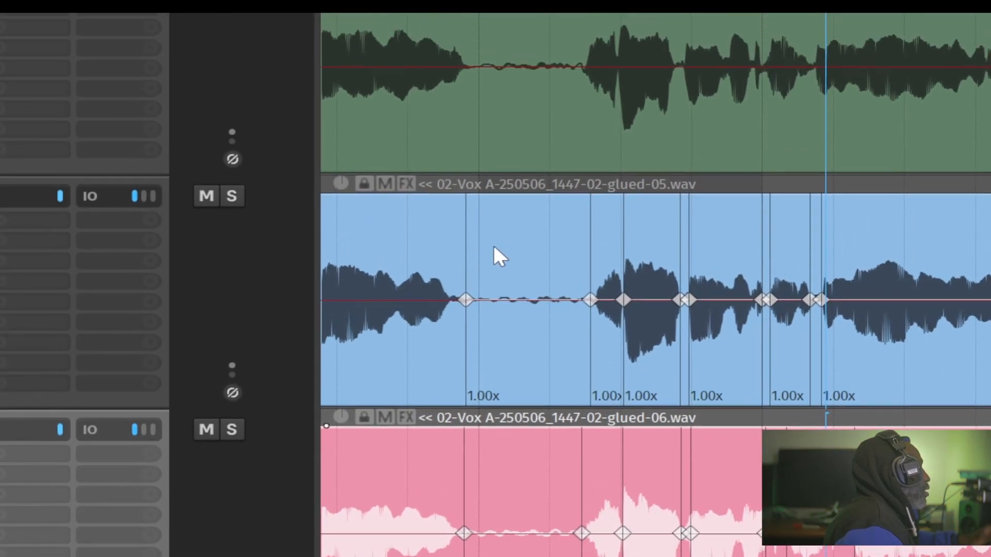
pyautogui.moveTo(493, 246); pyautogui.dragTo(495, 382)
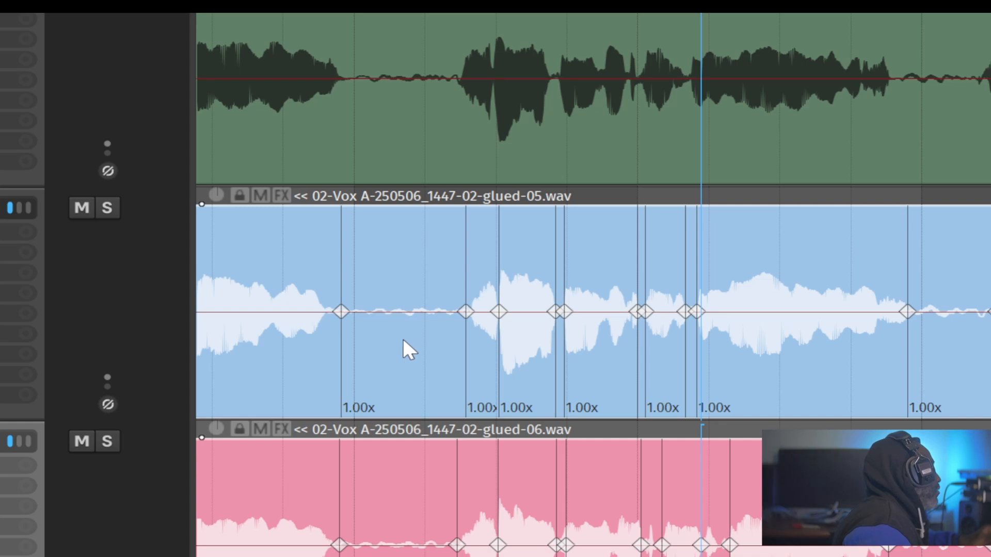
# Step: Play all the background vocals together from between beats 5.2 and 5.3
pyautogui.scroll(3, 418, 343)
pyautogui.scroll(1, 495, 345)
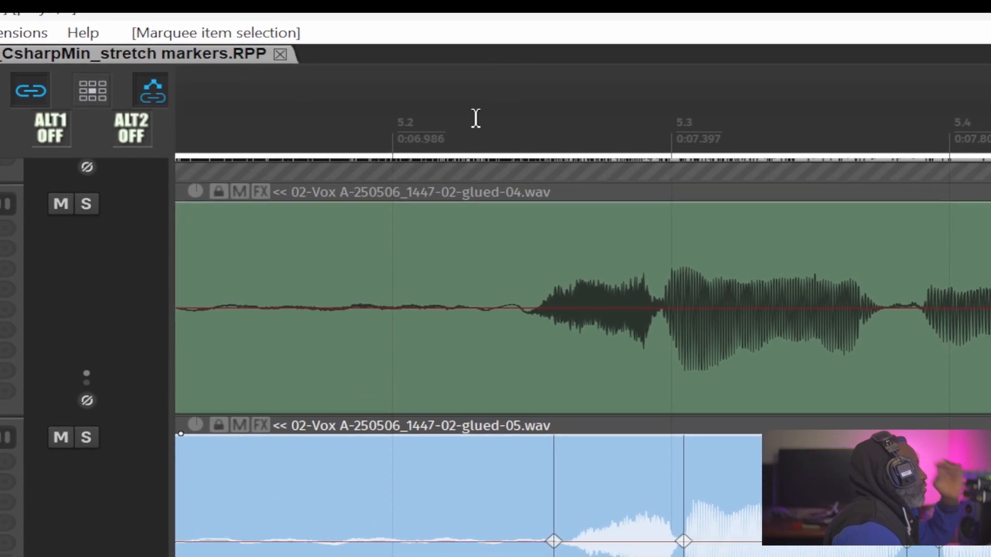
pyautogui.click(493, 118)
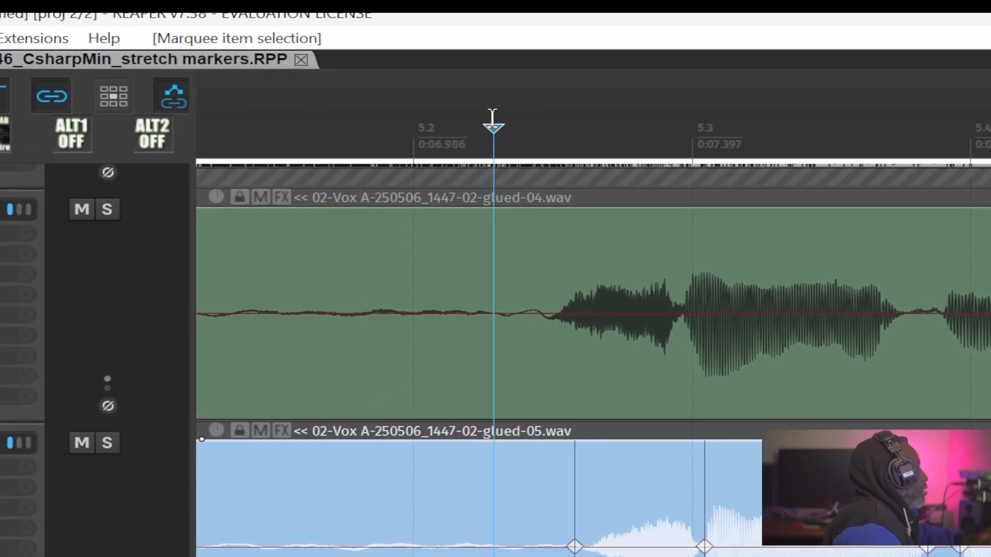
pyautogui.press('space')
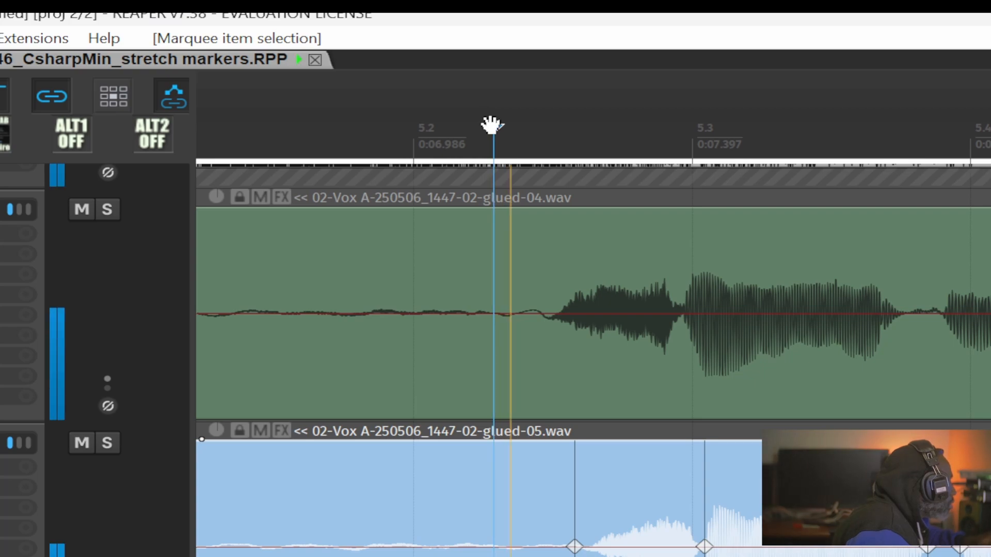
pyautogui.press('space')
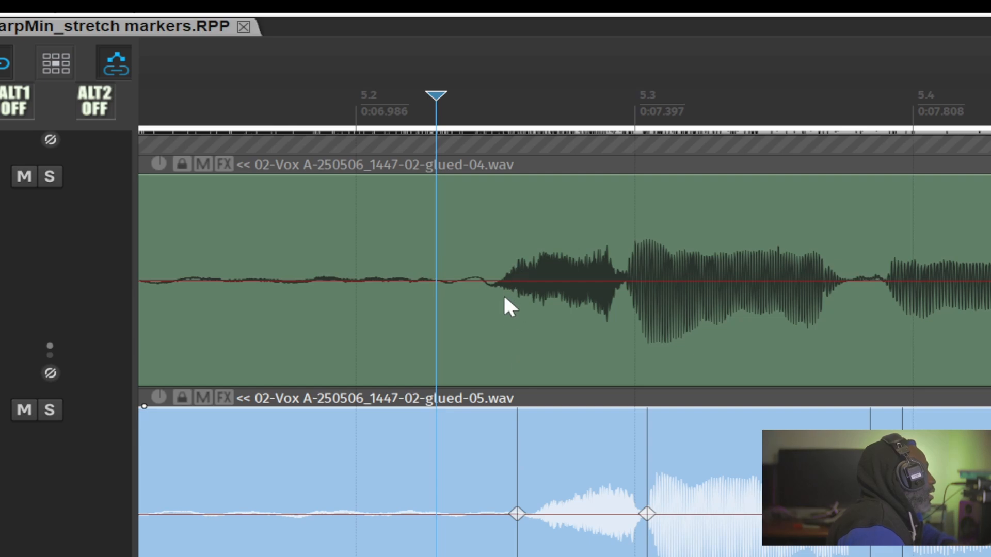
# Step: Move the stretch markers before and just after beat 5.3 on BVG2, BVG3 and BVG4 together to BVG1's consonant onset and vowel start
pyautogui.scroll(4, 493, 310)
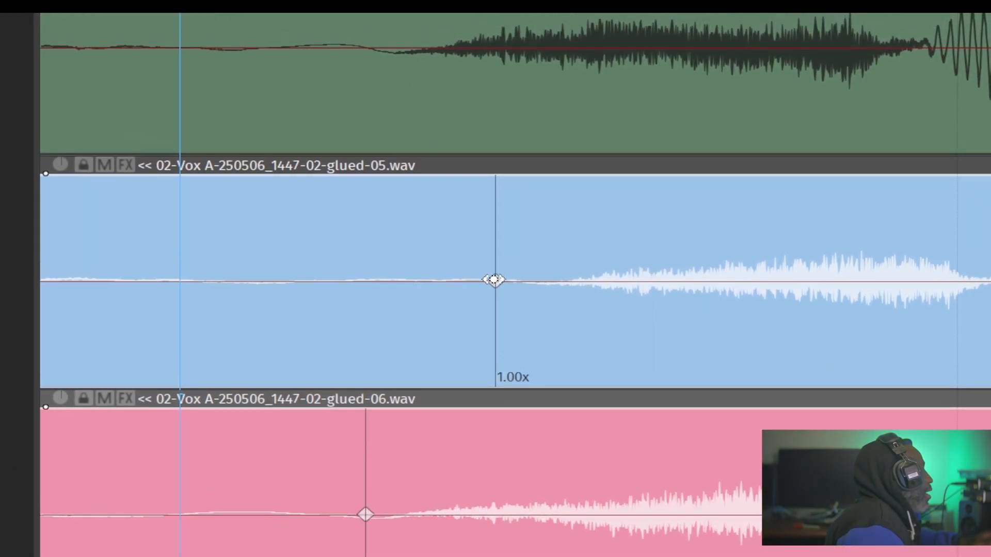
pyautogui.moveTo(495, 279)
pyautogui.mouseDown()
pyautogui.moveTo(323, 280)
pyautogui.moveTo(422, 284)
pyautogui.mouseUp()
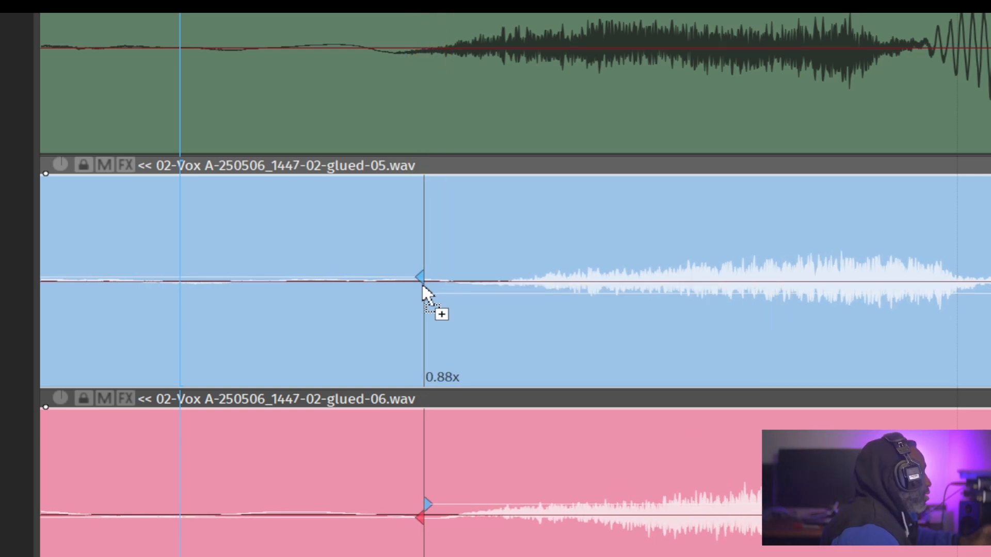
pyautogui.scroll(-3, 422, 285)
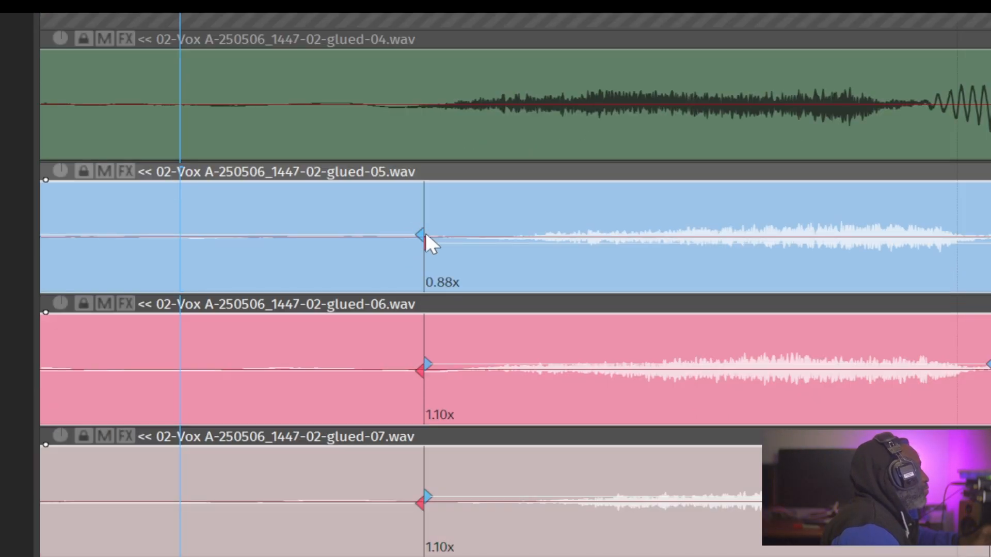
pyautogui.moveTo(422, 232)
pyautogui.mouseDown()
pyautogui.moveTo(412, 225)
pyautogui.moveTo(409, 237)
pyautogui.moveTo(423, 233)
pyautogui.moveTo(401, 237)
pyautogui.mouseUp()
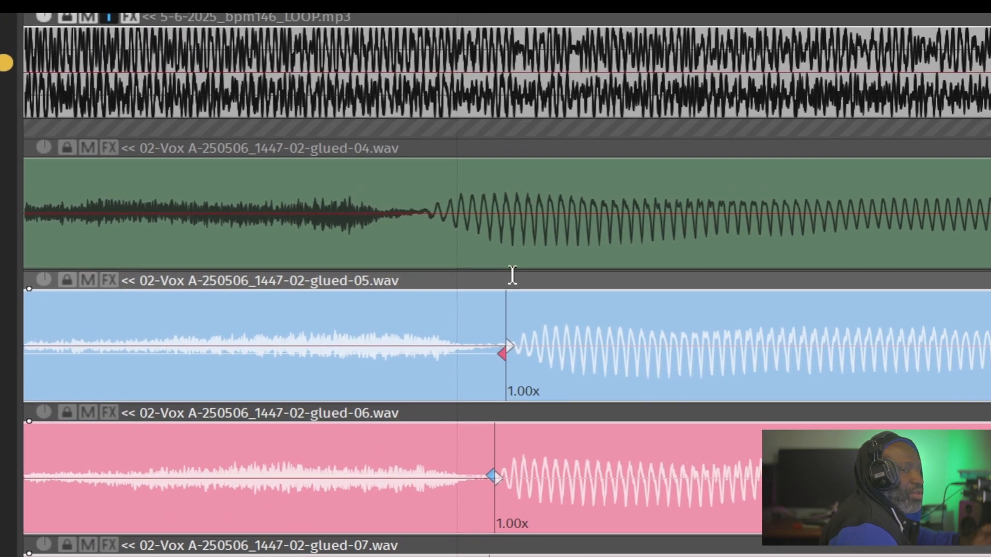
pyautogui.scroll(-1, 537, 393)
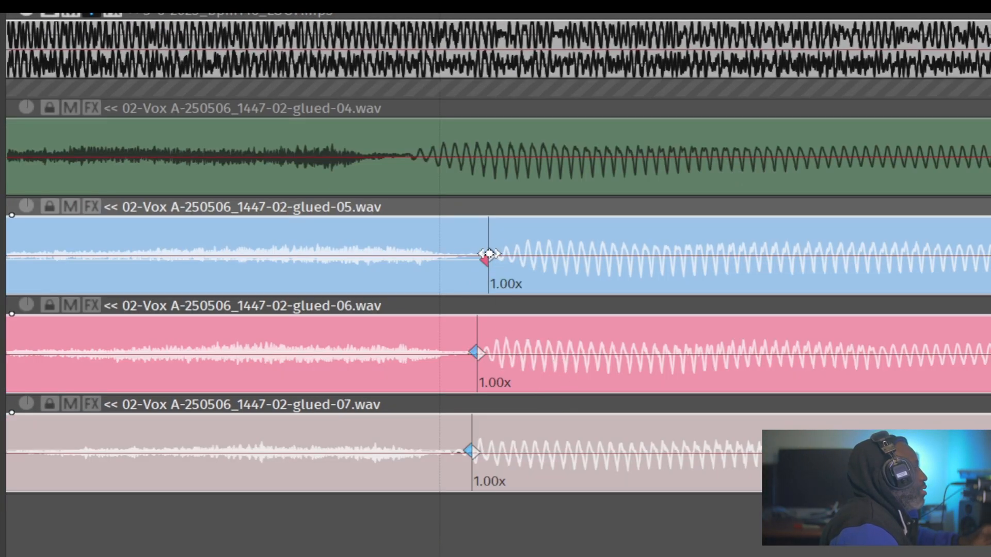
pyautogui.moveTo(489, 254)
pyautogui.mouseDown()
pyautogui.moveTo(402, 251)
pyautogui.moveTo(423, 253)
pyautogui.moveTo(414, 248)
pyautogui.mouseUp()
# Step: Move the selected items' stretch markers around the gap before beat 5.4 to BVG1's word end and next word start
pyautogui.moveTo(599, 272); pyautogui.dragTo(76, 247)
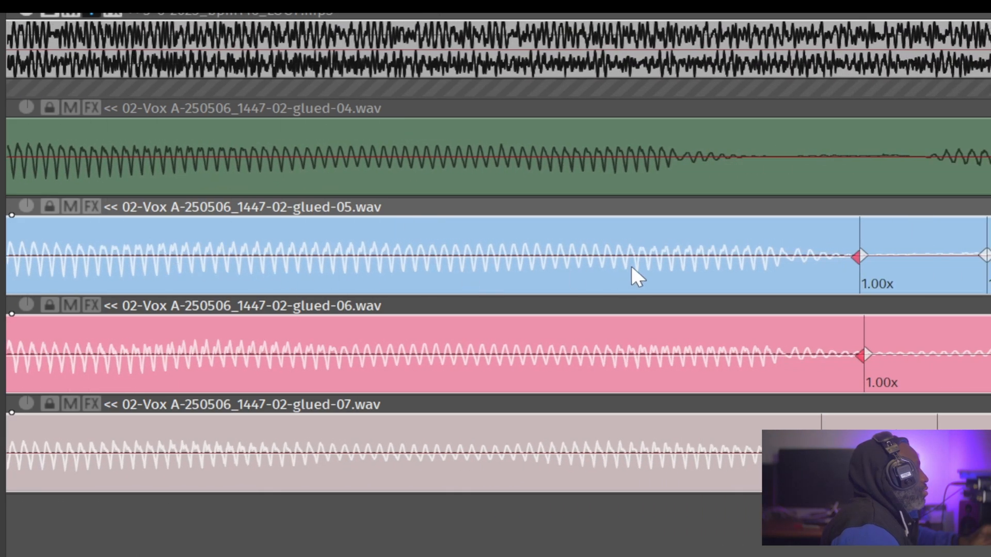
pyautogui.moveTo(859, 257)
pyautogui.mouseDown()
pyautogui.moveTo(752, 257)
pyautogui.moveTo(914, 257)
pyautogui.mouseUp()
pyautogui.moveTo(620, 274); pyautogui.dragTo(469, 276)
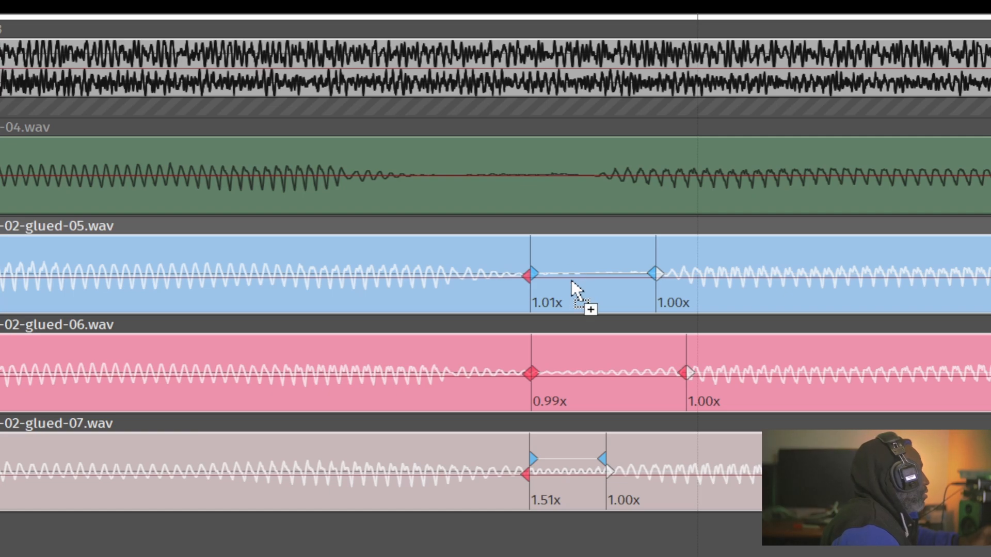
pyautogui.moveTo(535, 272); pyautogui.dragTo(405, 272)
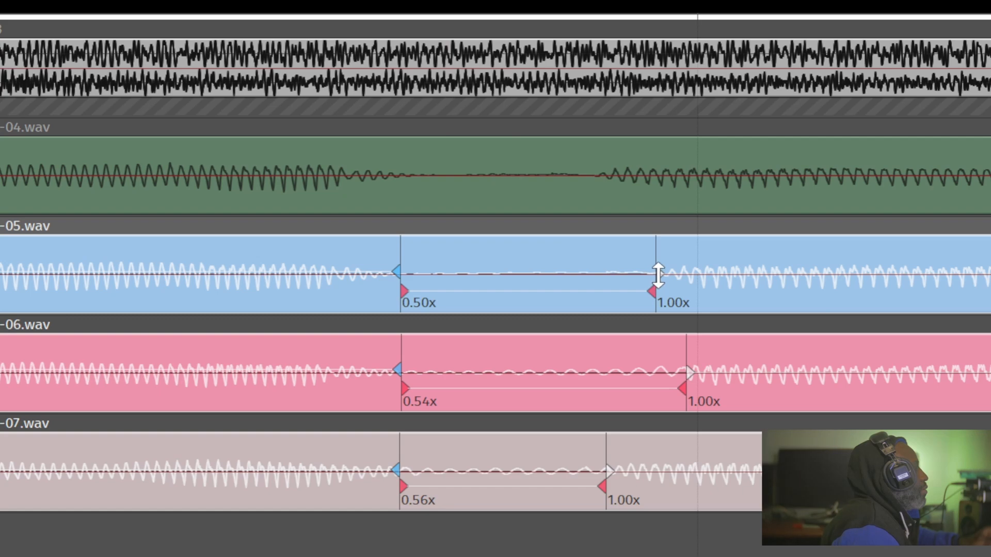
pyautogui.moveTo(658, 271)
pyautogui.mouseDown()
pyautogui.moveTo(699, 273)
pyautogui.moveTo(590, 273)
pyautogui.moveTo(636, 274)
pyautogui.moveTo(603, 275)
pyautogui.mouseUp()
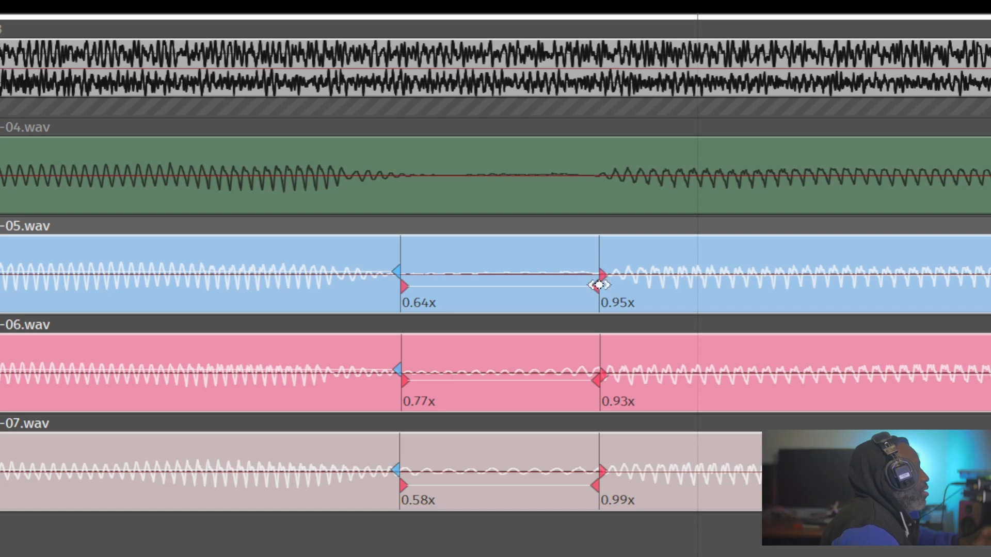
pyautogui.moveTo(599, 284); pyautogui.dragTo(601, 281)
# Step: Align the stretch markers of BVG2, BVG3 and BVG4 near measure 6 to the short consonant in BVG1 just before the bar line
pyautogui.moveTo(648, 317); pyautogui.dragTo(85, 305)
pyautogui.scroll(-2, 583, 401)
pyautogui.moveTo(675, 408); pyautogui.dragTo(153, 402)
pyautogui.scroll(3, 363, 384)
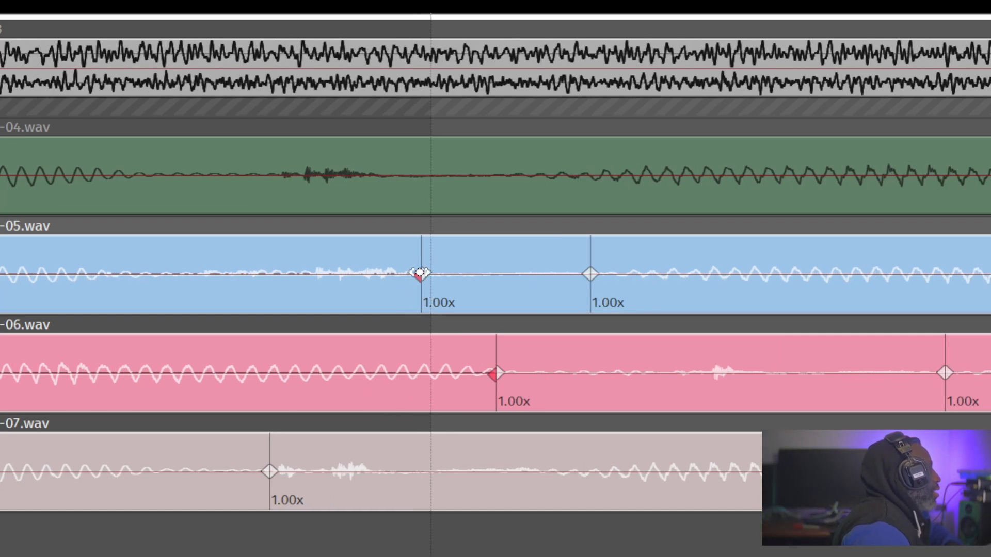
pyautogui.moveTo(474, 275)
pyautogui.mouseDown()
pyautogui.moveTo(413, 276)
pyautogui.moveTo(503, 277)
pyautogui.moveTo(231, 280)
pyautogui.moveTo(321, 282)
pyautogui.moveTo(285, 282)
pyautogui.mouseUp()
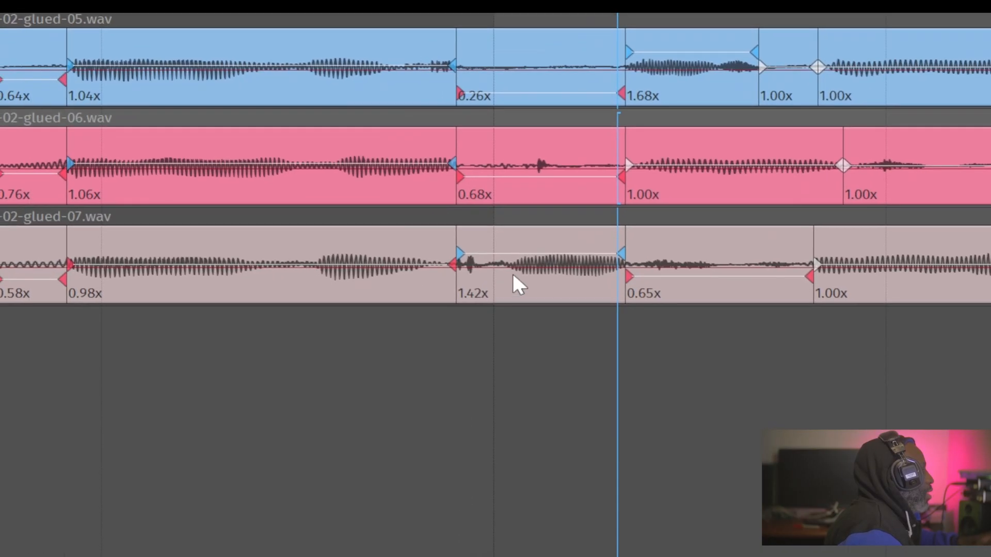
# Step: Compare the word positions in BVG4, BVG3 and BVG2 between beats 6.1 and 6.2
pyautogui.click(515, 266)
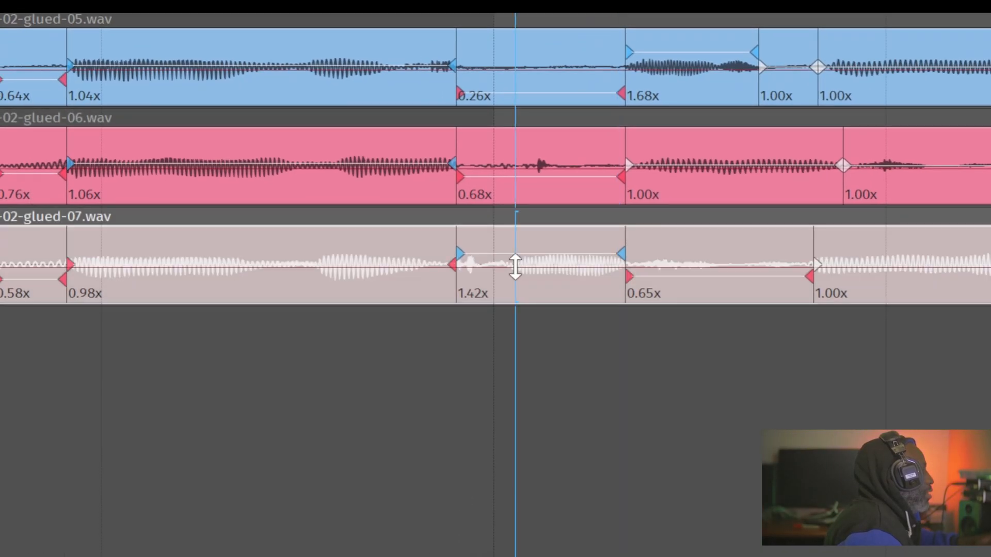
pyautogui.click(717, 142)
pyautogui.click(681, 69)
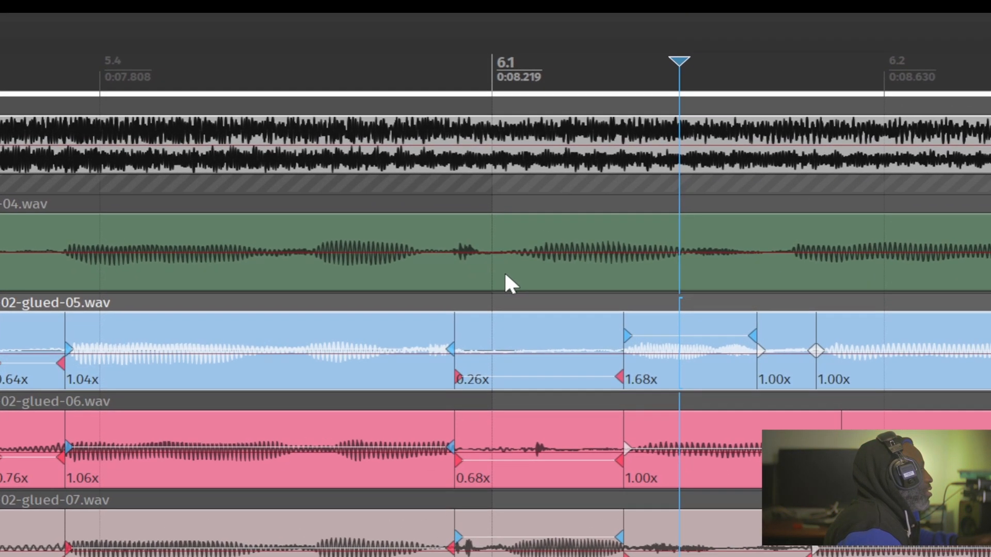
# Step: Select the BVG1 item, toggle its track's solo and play the vocals from the word start just before beat 5.4
pyautogui.click(500, 274)
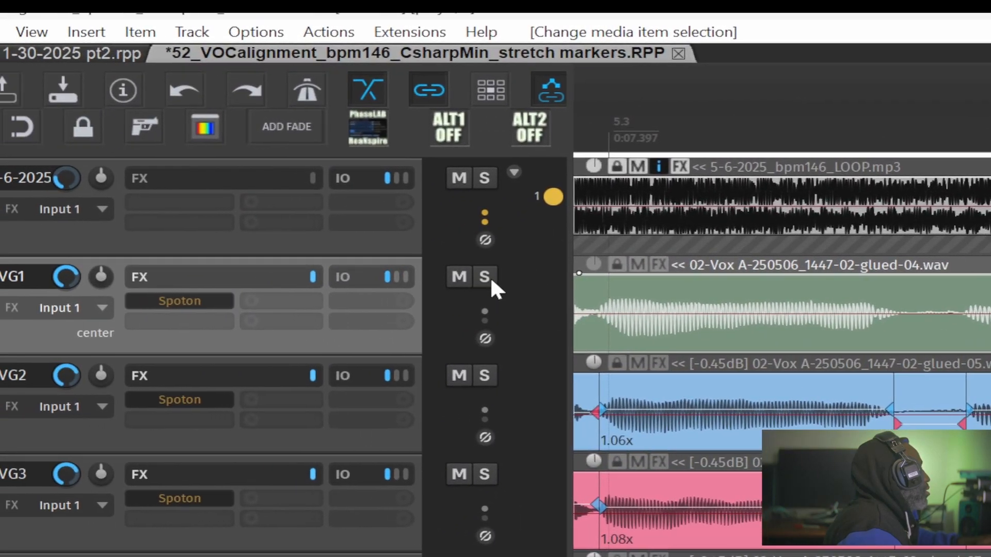
pyautogui.click(487, 279)
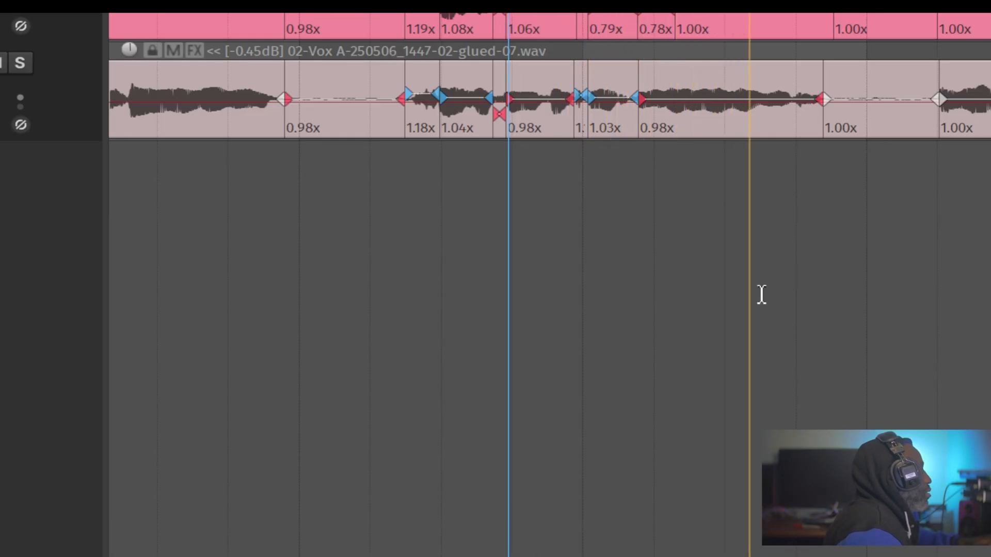
pyautogui.press('space')
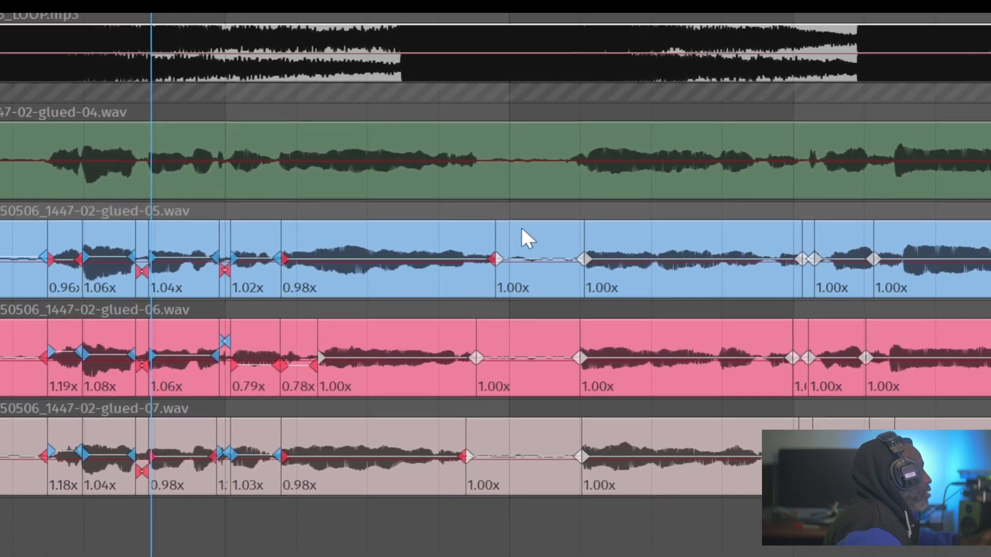
# Step: Select the BVG2, BVG3 and BVG4 items and align their held-word end markers before measure 7 to BVG1
pyautogui.moveTo(641, 79); pyautogui.dragTo(567, 324)
pyautogui.scroll(3, 640, 324)
pyautogui.scroll(2, 503, 282)
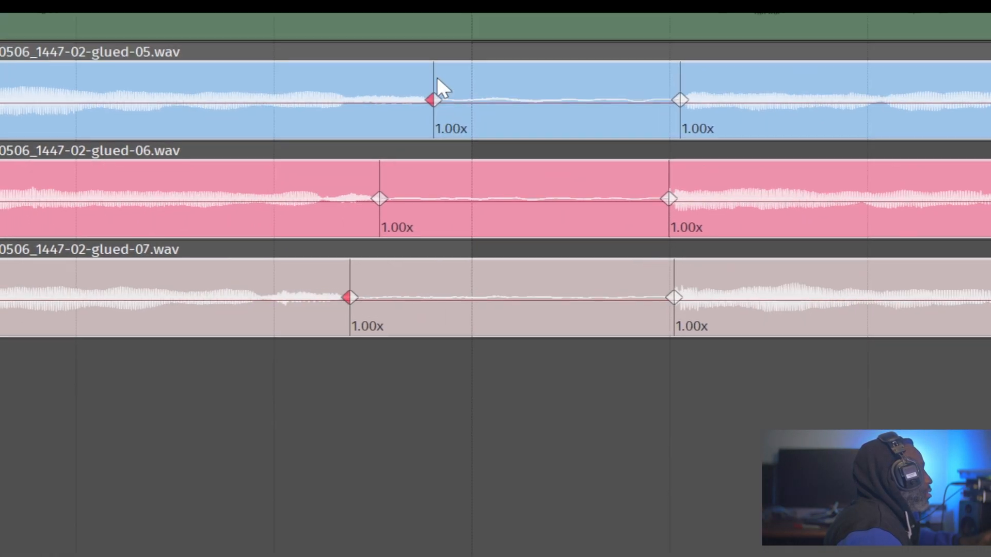
pyautogui.moveTo(492, 280)
pyautogui.mouseDown()
pyautogui.moveTo(416, 281)
pyautogui.moveTo(450, 282)
pyautogui.moveTo(417, 279)
pyautogui.moveTo(434, 277)
pyautogui.mouseUp()
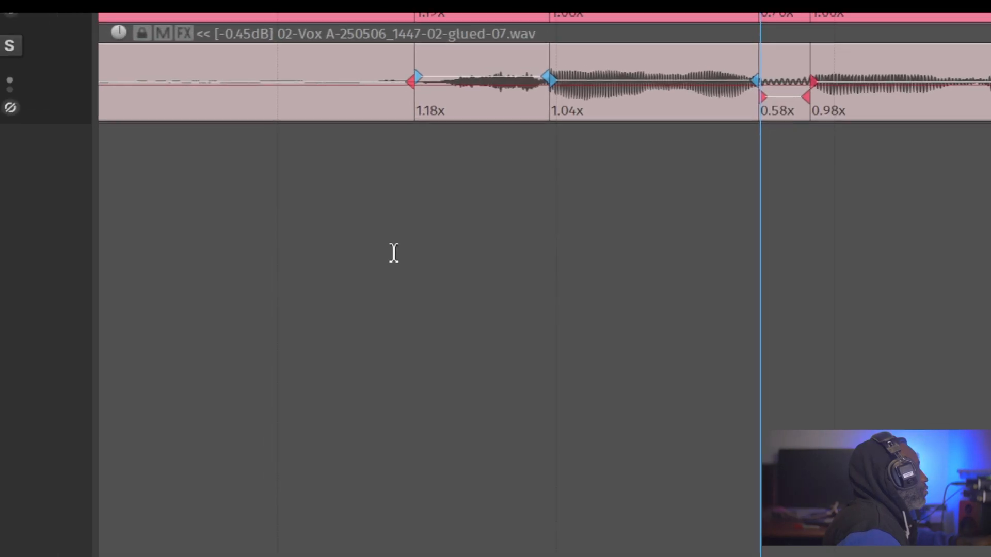
# Step: Play the aligned background vocals from between beats 5.2 and 5.3 toward the end of the items
pyautogui.press('space')
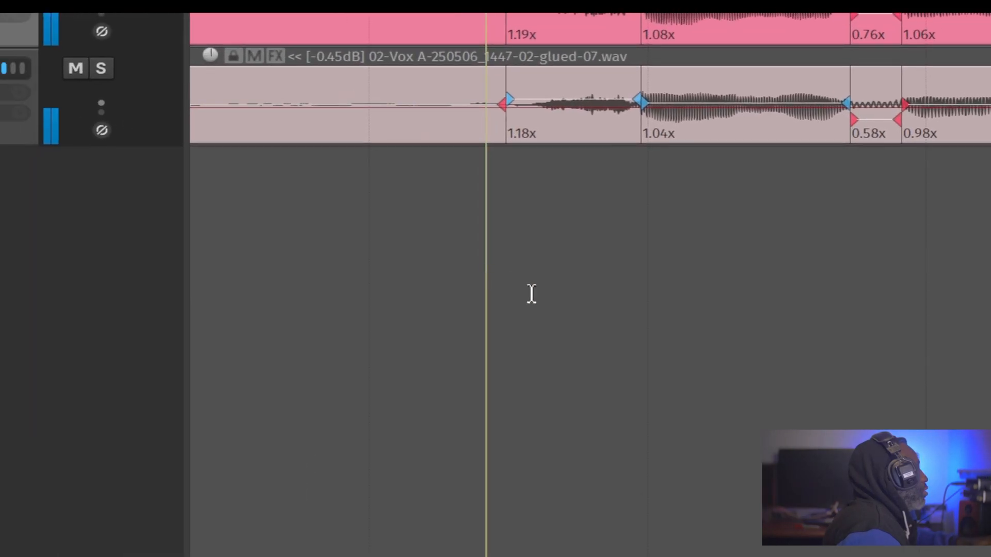
pyautogui.scroll(-3, 700, 350)
pyautogui.scroll(-2, 700, 349)
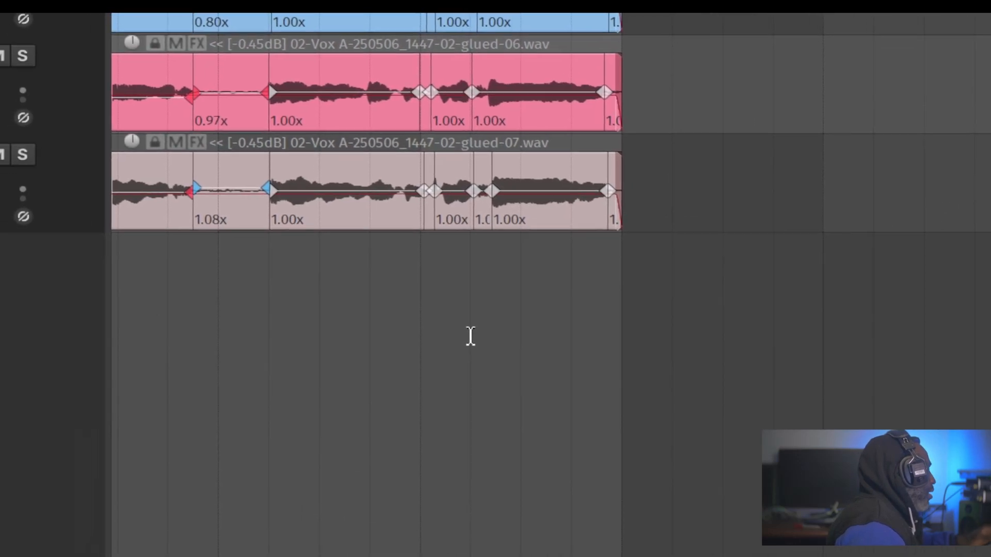
# Step: Add stretch markers to BVG2 and BVG3 at the start of the last held word, about midway between beats 8.2 and 8.3
pyautogui.scroll(7, 376, 402)
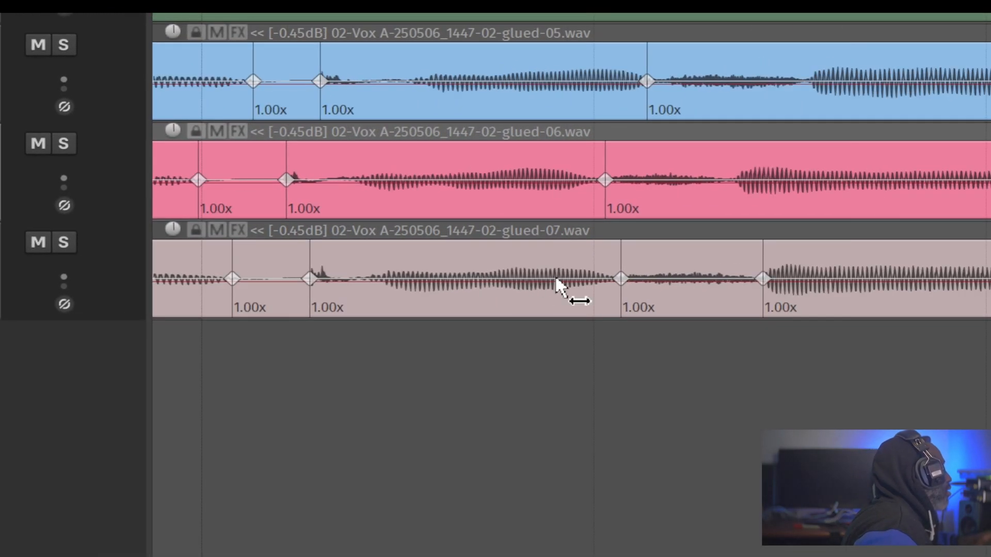
pyautogui.click(810, 69)
pyautogui.hotkey('shift', 'w')
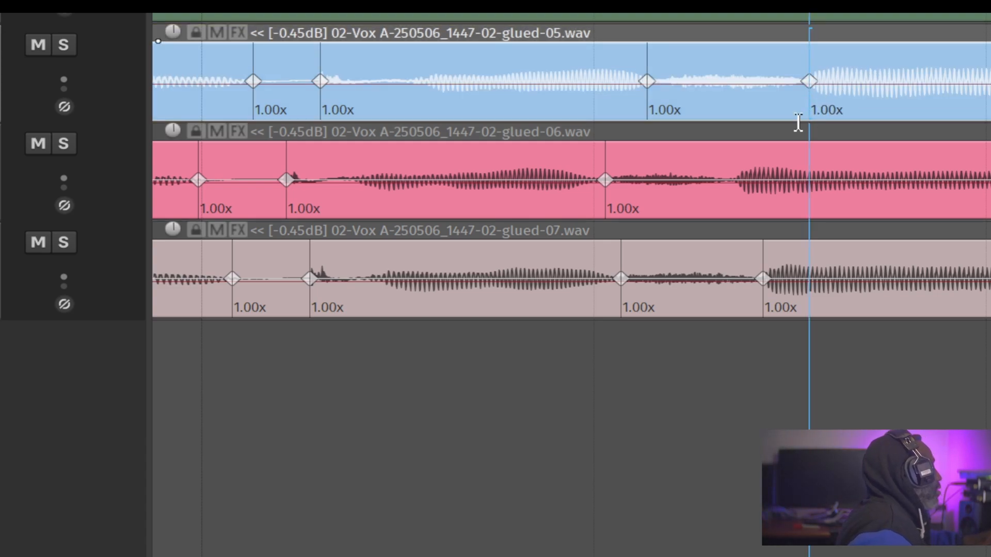
pyautogui.click(736, 168)
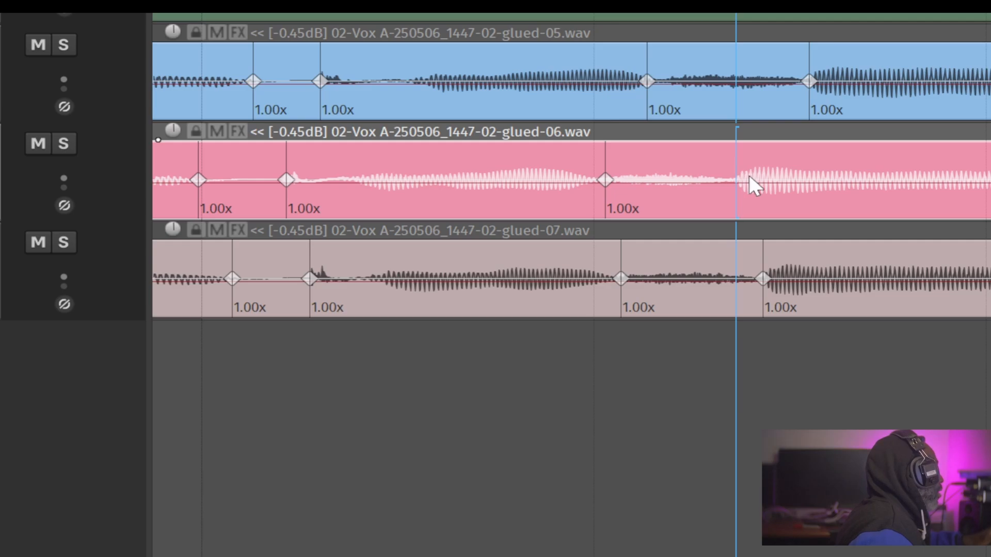
pyautogui.hotkey('shift', 'w')
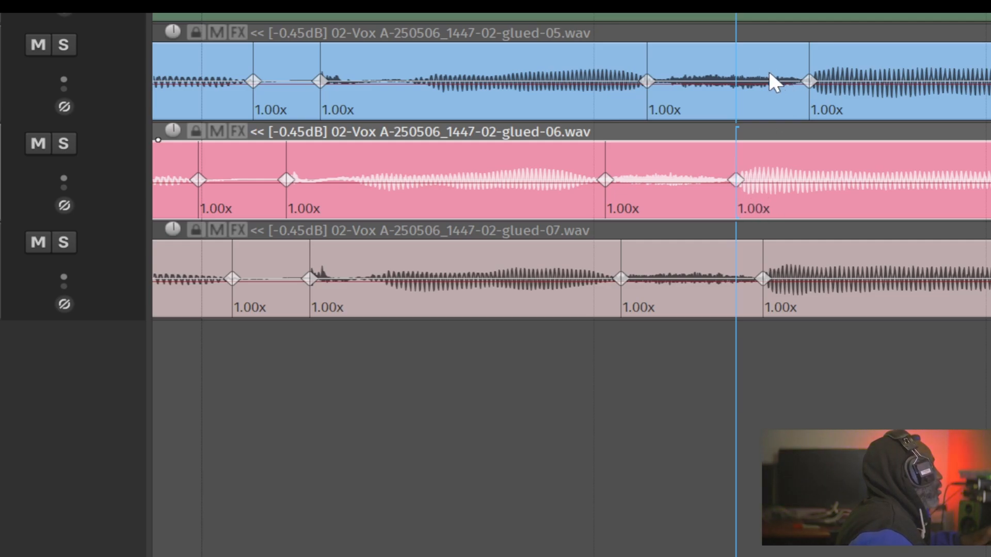
# Step: Select the BVG2, BVG3 and BVG4 items and align their markers just after beat 8.2 and at the last held word's start to BVG1
pyautogui.moveTo(769, 71); pyautogui.dragTo(921, 349)
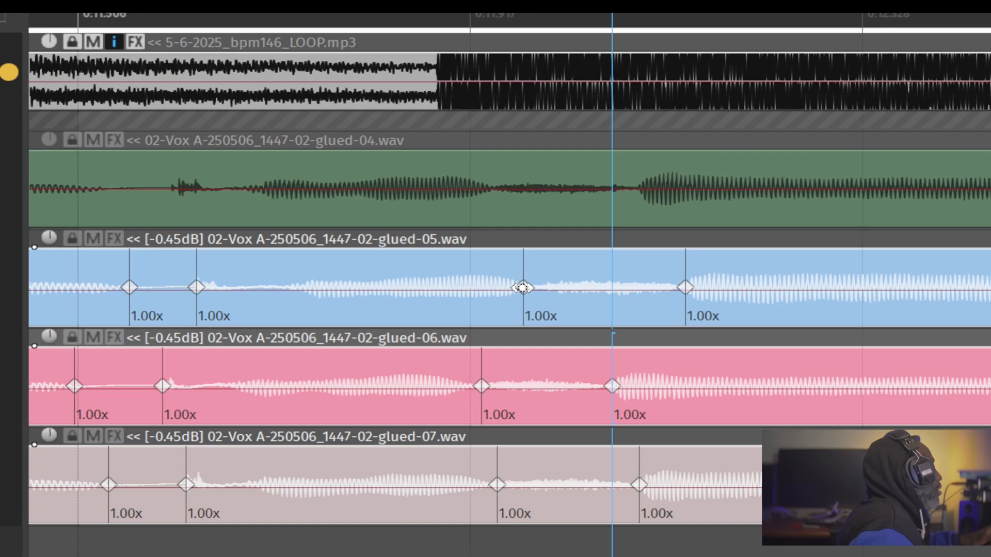
pyautogui.moveTo(523, 288); pyautogui.dragTo(477, 284)
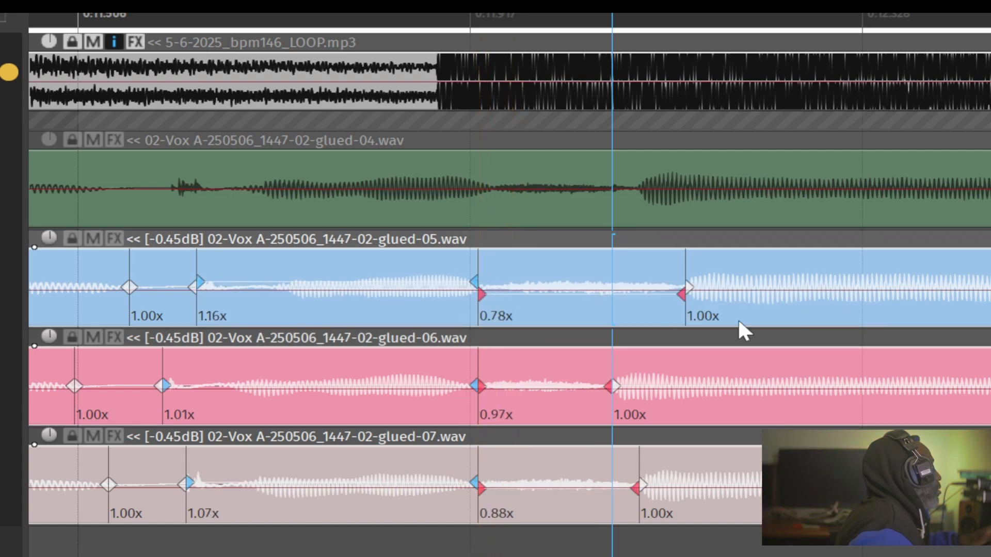
pyautogui.moveTo(684, 290)
pyautogui.mouseDown()
pyautogui.moveTo(583, 289)
pyautogui.moveTo(644, 288)
pyautogui.mouseUp()
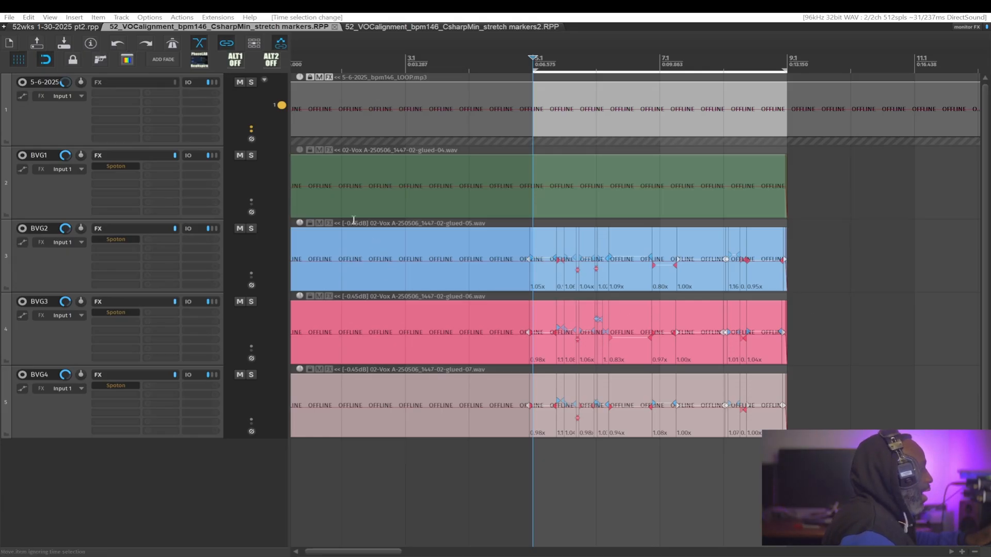
# Step: Play the unaligned vocals in the stretch markers2 project and the aligned vocals in the stretch markers project to compare their timing
pyautogui.click(384, 28)
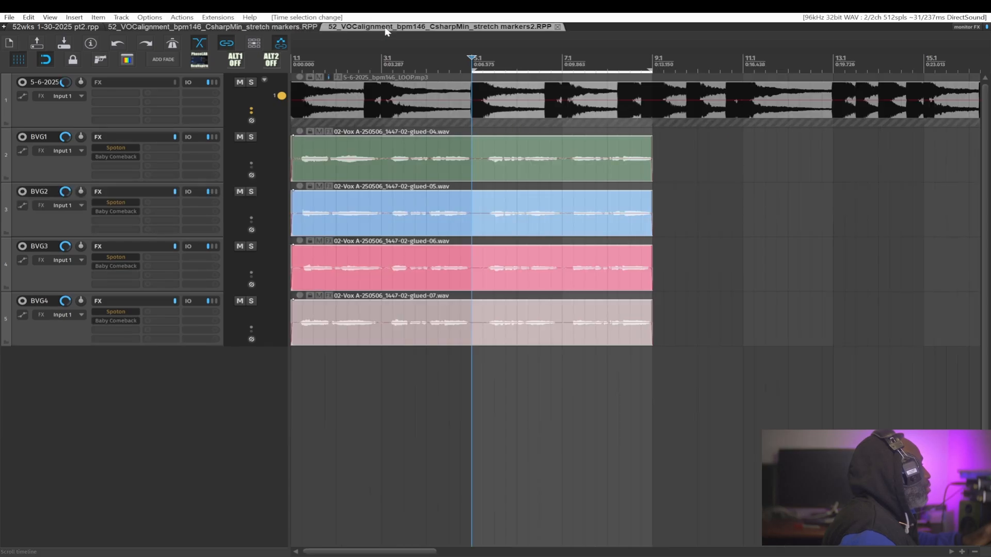
pyautogui.press('space')
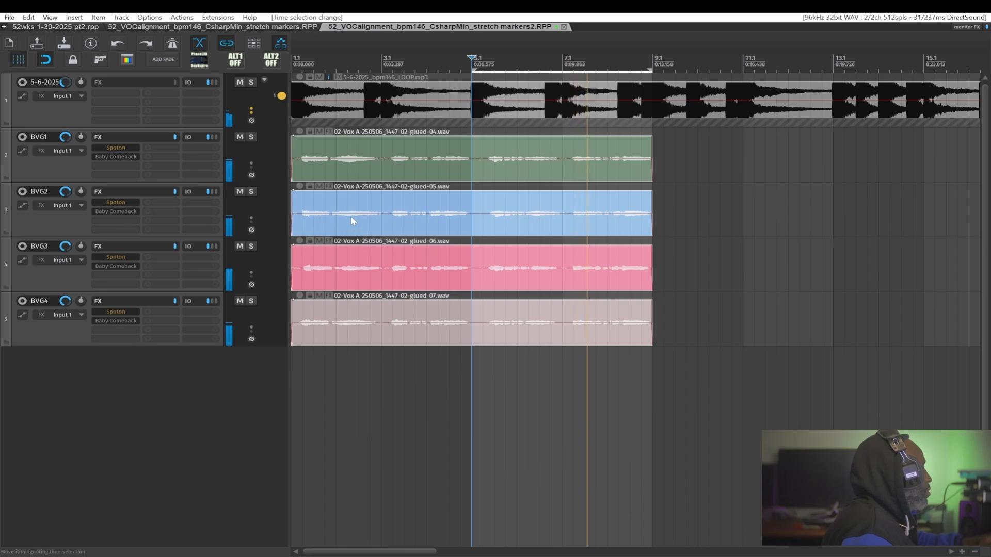
pyautogui.press('space')
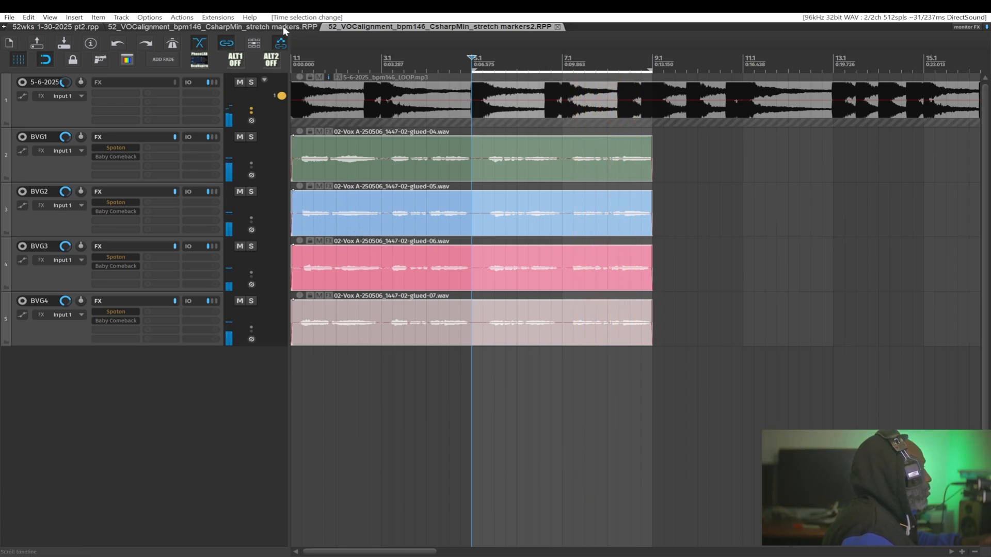
pyautogui.click(282, 27)
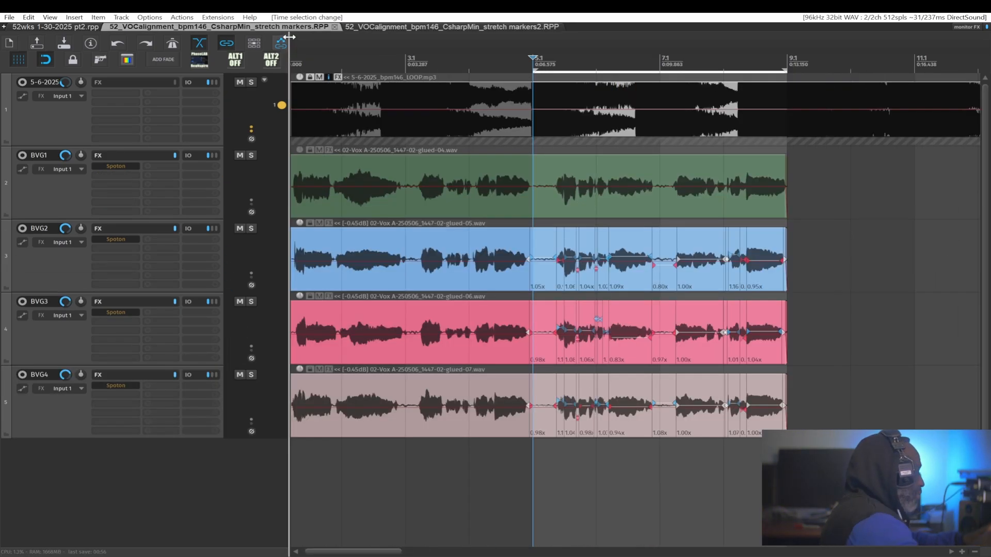
pyautogui.press('space')
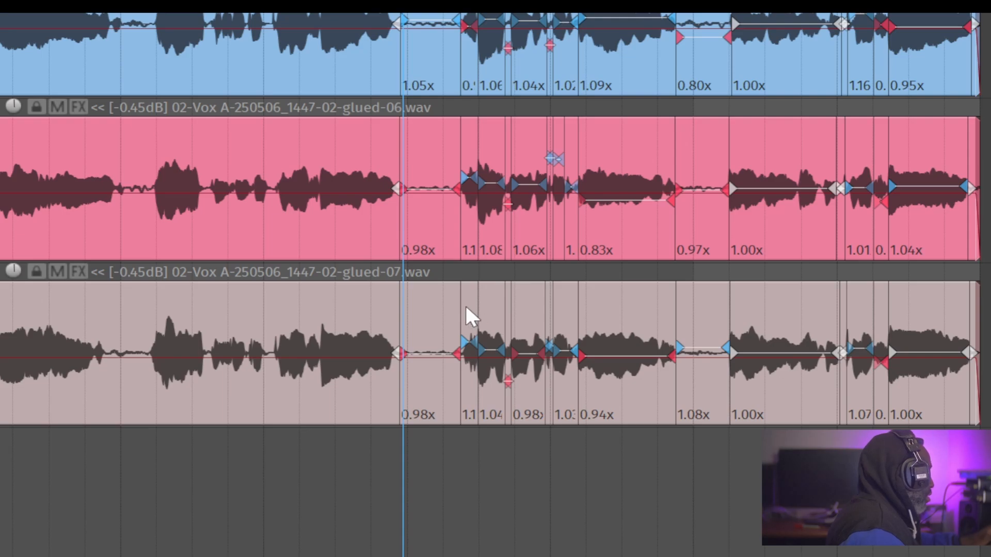
pyautogui.moveTo(731, 169); pyautogui.dragTo(890, 303)
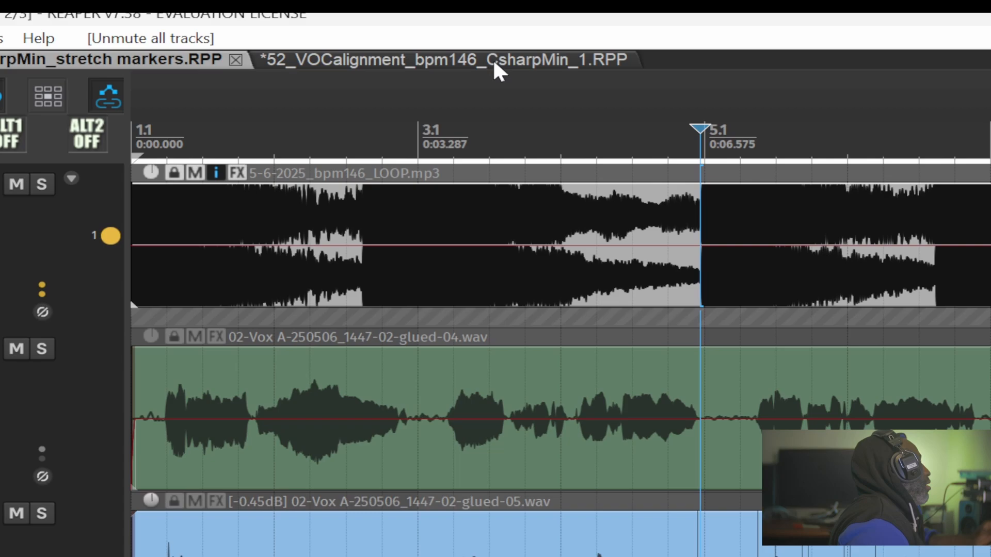
# Step: Switch to the 52_VOCalignment_bpm146_CsharpMin_1 project, select the BVG2, BVG3 and BVG4 items and open Dynamic split items for them
pyautogui.click(492, 57)
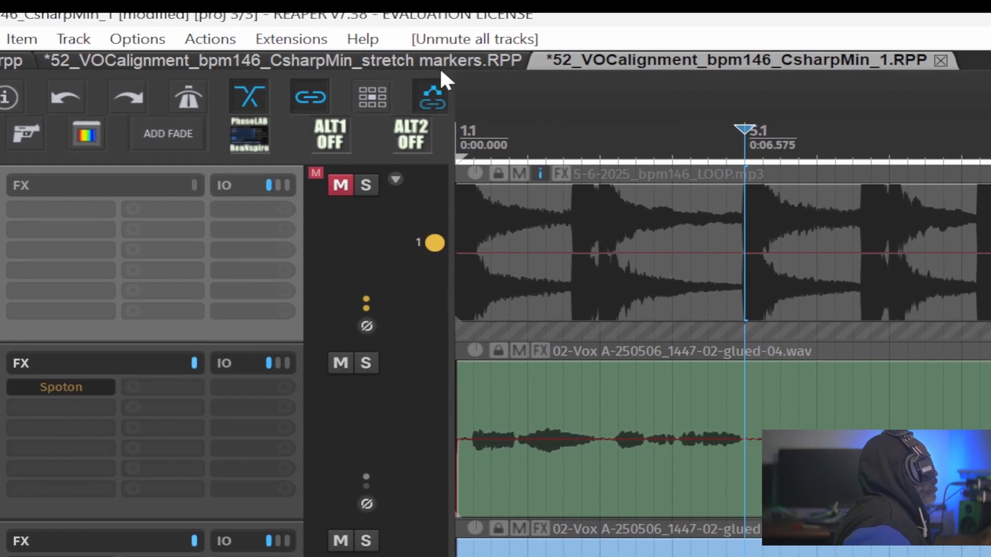
pyautogui.click(441, 61)
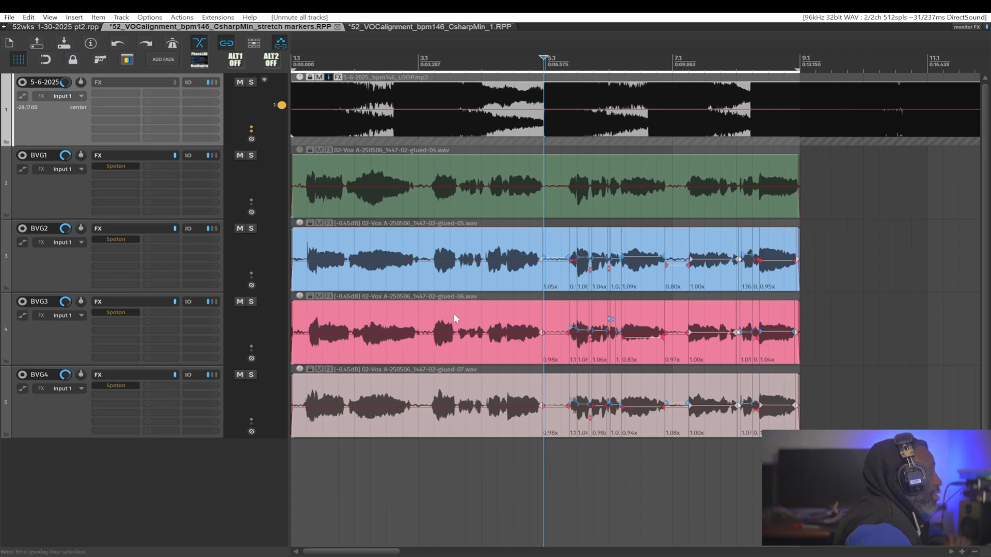
pyautogui.click(413, 26)
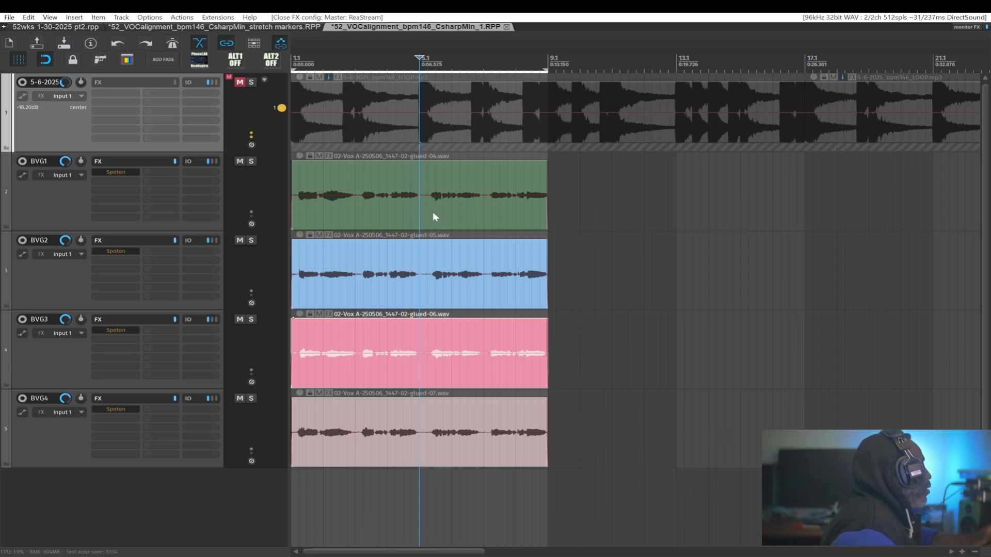
pyautogui.moveTo(609, 269); pyautogui.dragTo(336, 433)
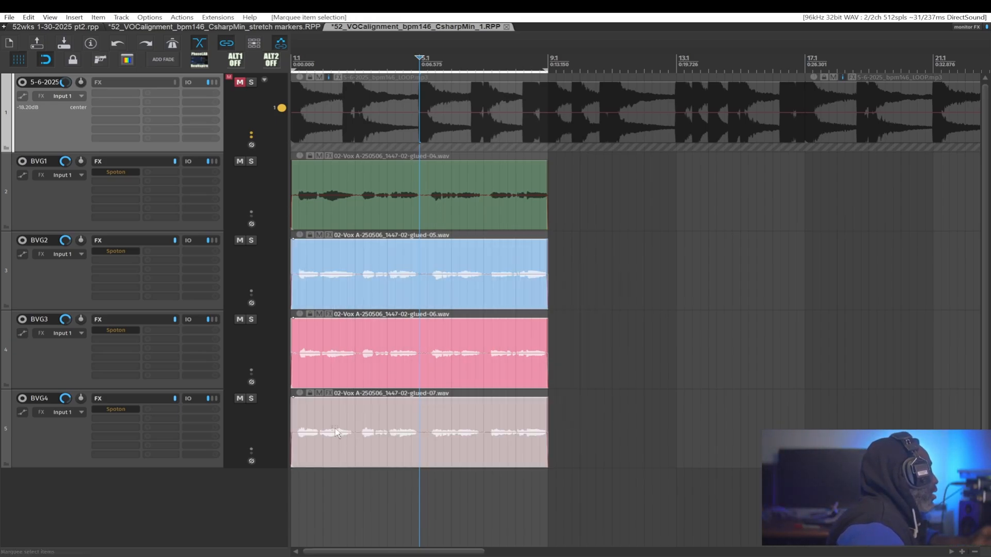
pyautogui.scroll(5, 428, 354)
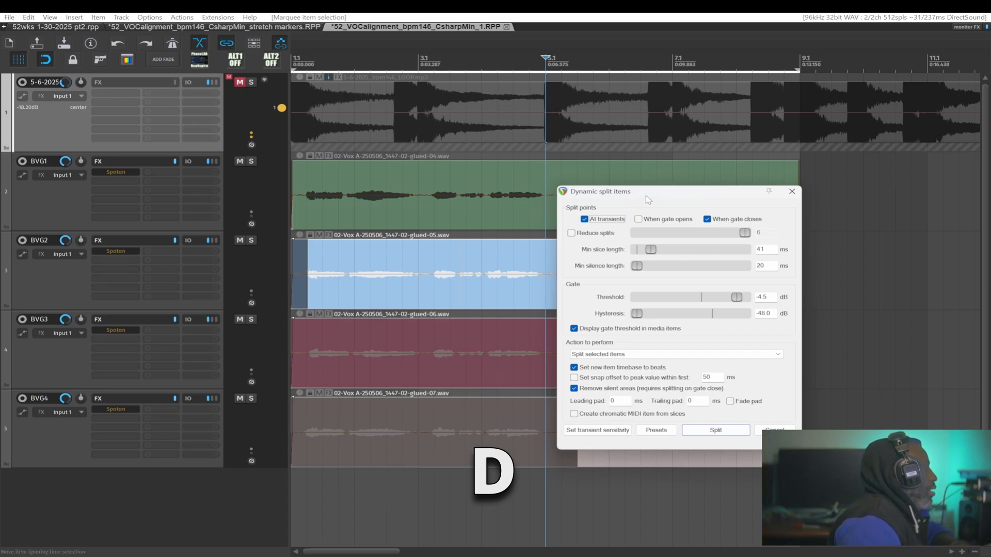
pyautogui.scroll(-4, 446, 275)
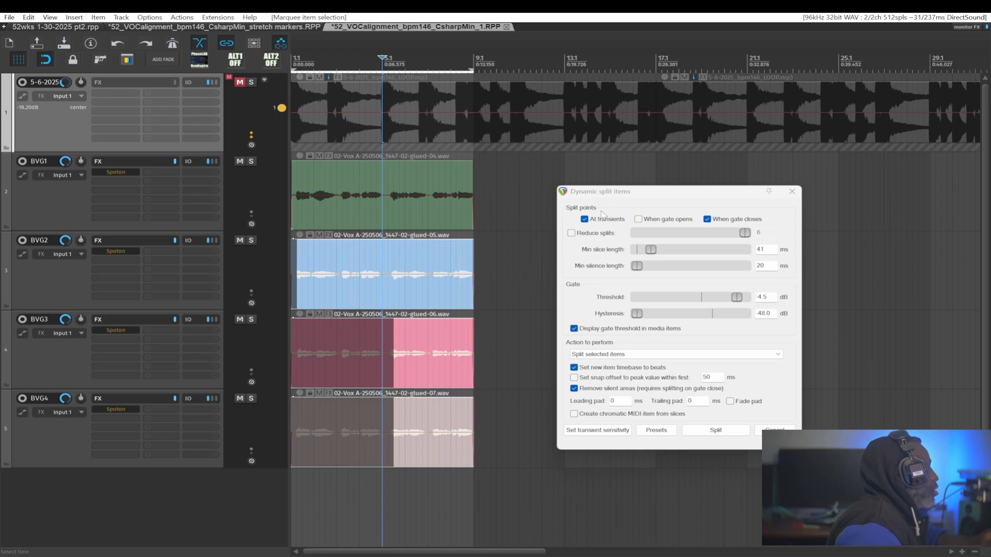
pyautogui.moveTo(613, 197); pyautogui.dragTo(508, 200)
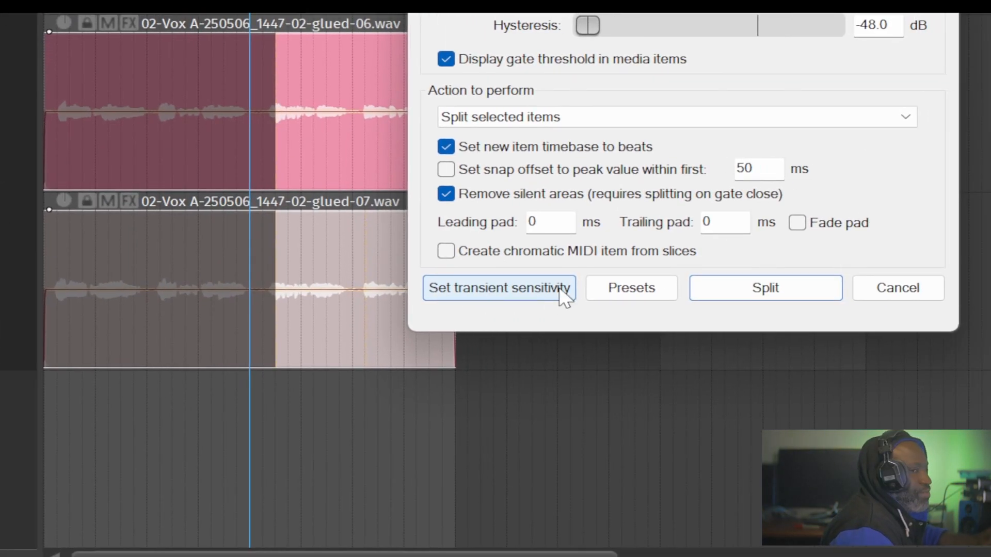
# Step: Open the transient detection settings and set the transient threshold to -46.1 dB while checking the detected points on the BVG2 waveform
pyautogui.click(561, 289)
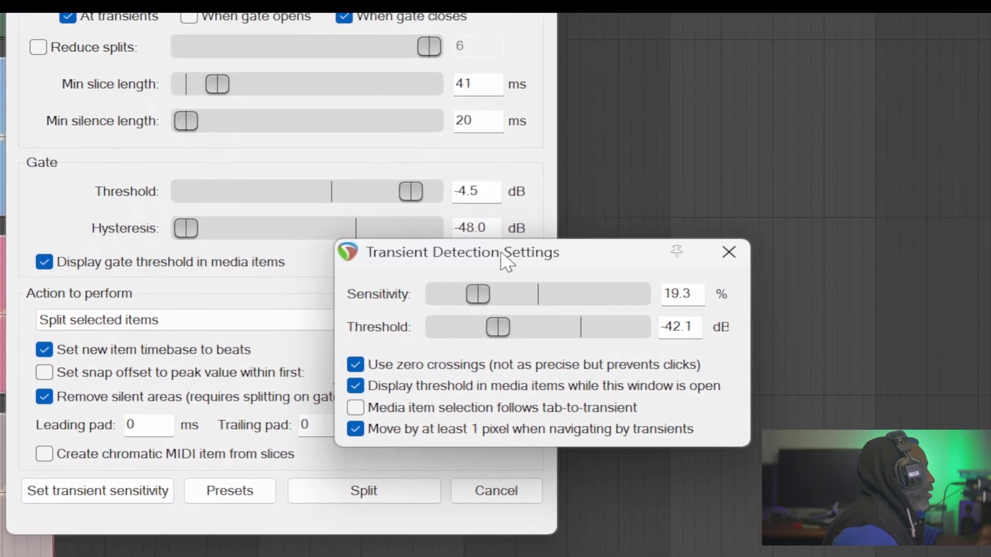
pyautogui.moveTo(478, 253); pyautogui.dragTo(387, 248)
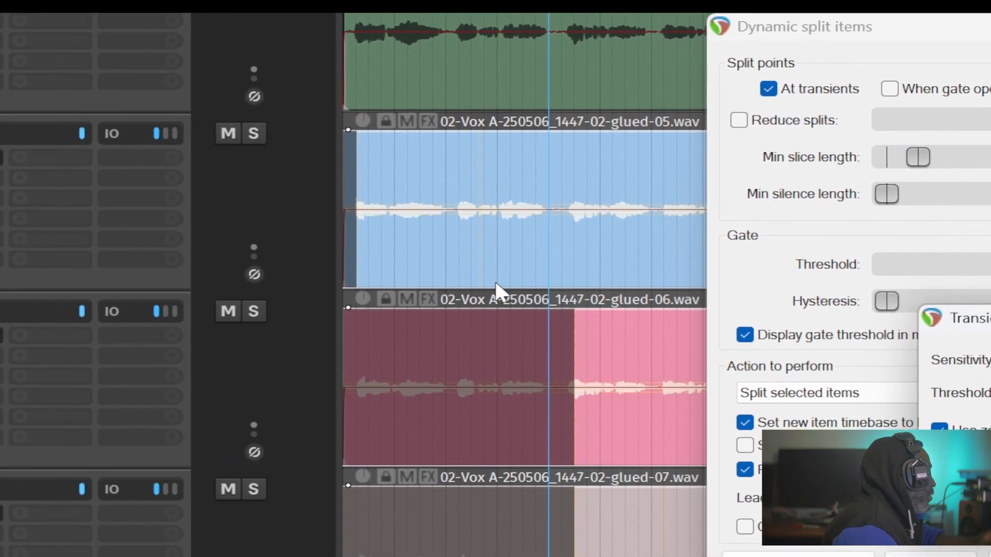
pyautogui.scroll(3, 495, 280)
pyautogui.scroll(2, 515, 280)
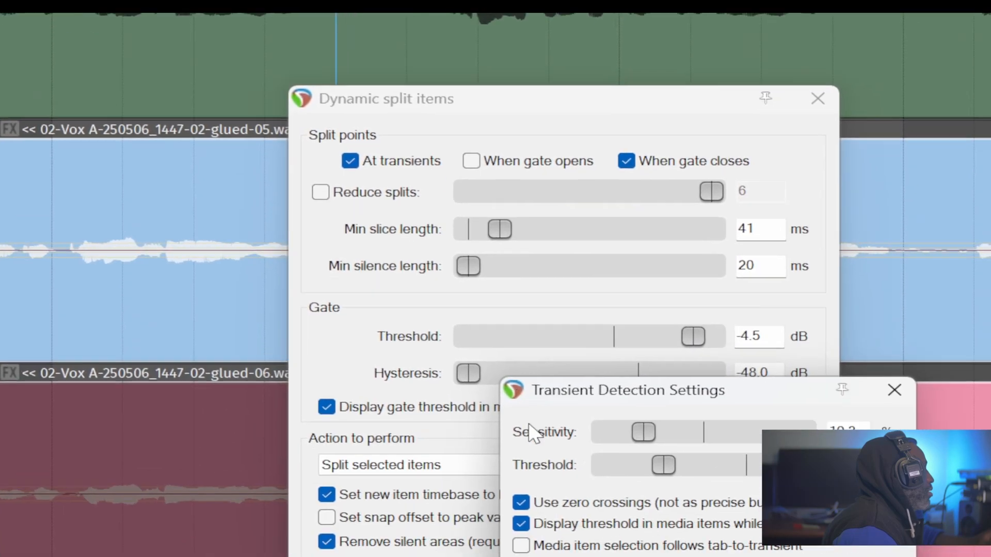
pyautogui.moveTo(622, 393); pyautogui.dragTo(415, 151)
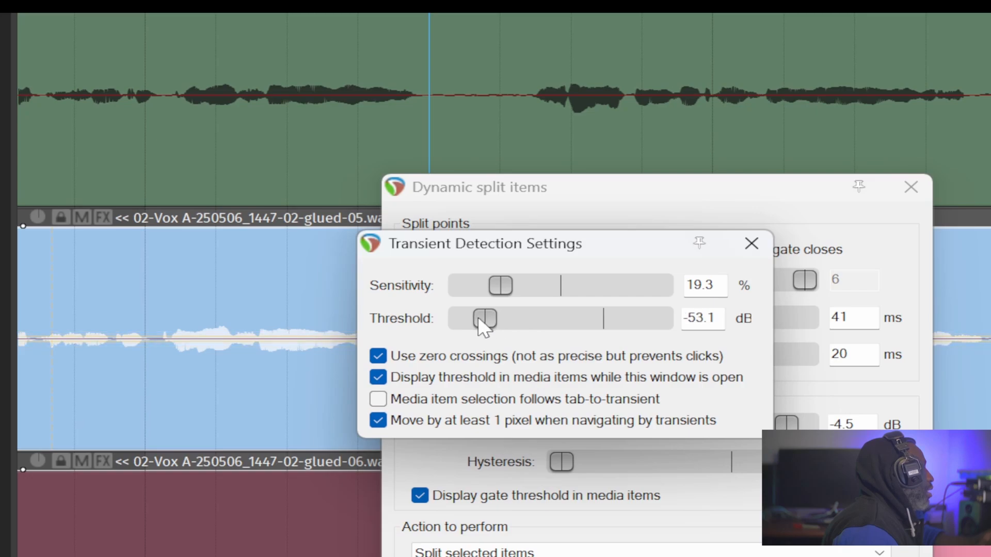
pyautogui.moveTo(466, 318); pyautogui.dragTo(459, 319)
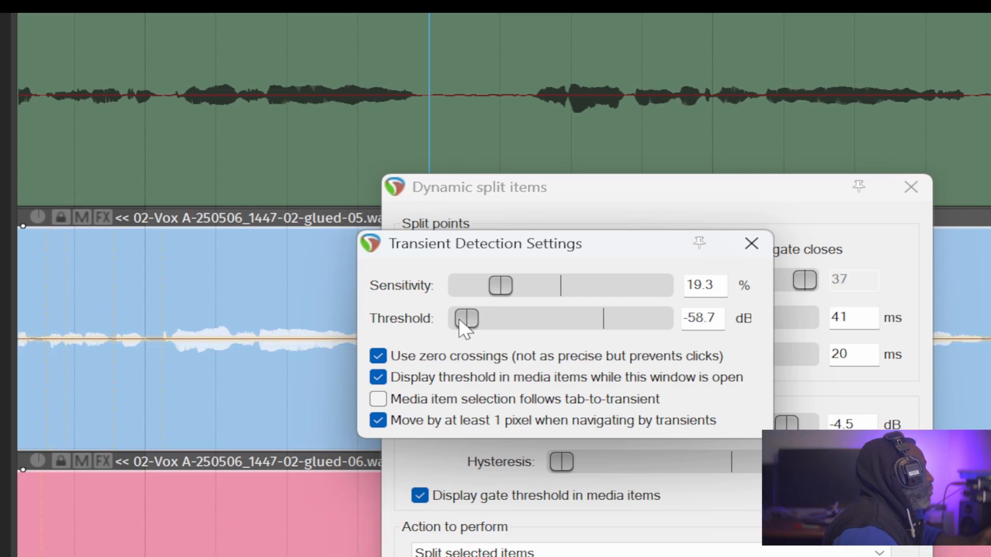
pyautogui.scroll(3, 106, 428)
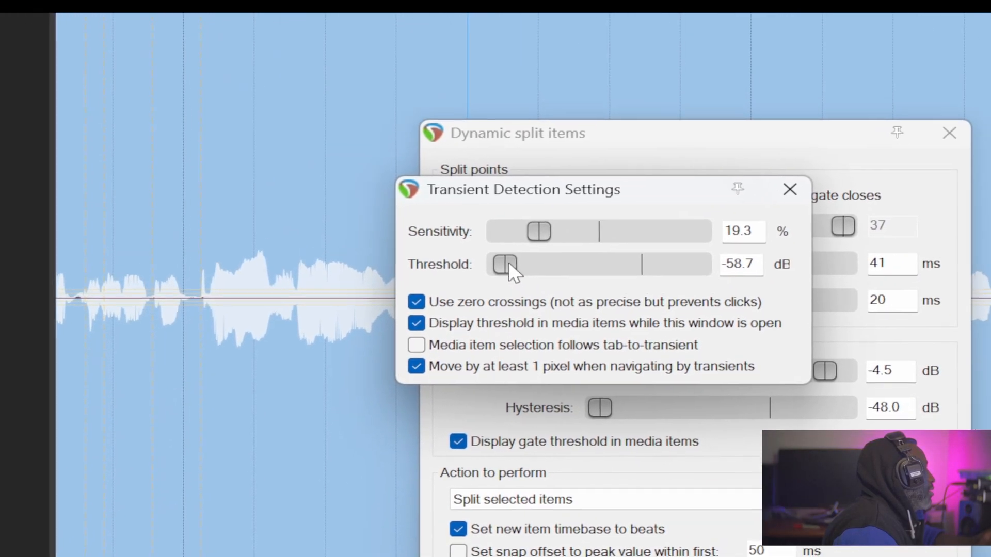
pyautogui.moveTo(721, 259); pyautogui.dragTo(771, 259)
pyautogui.moveTo(502, 279); pyautogui.dragTo(480, 283)
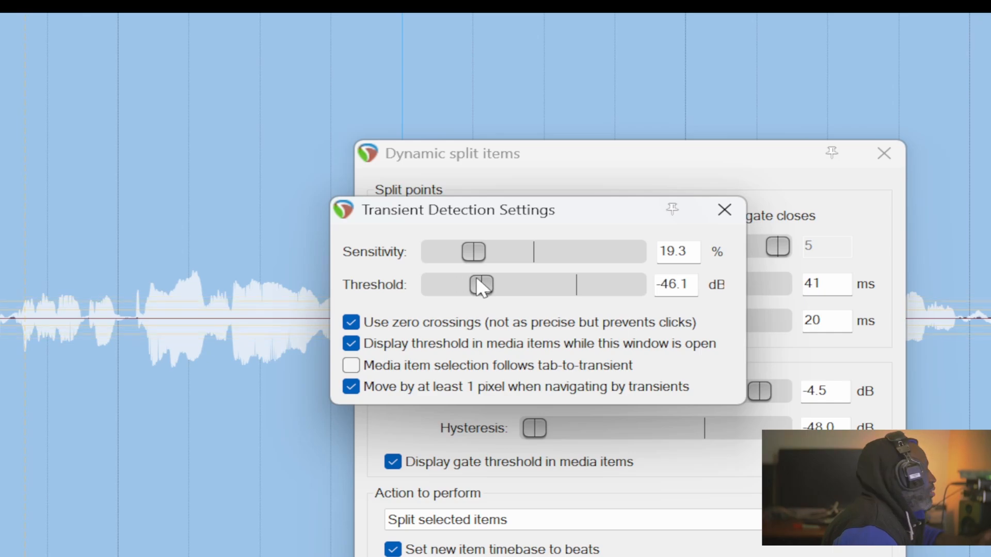
# Step: Arrange both dialogs clear of the waveforms and set the transient sensitivity to 28.0%, checking the detected points on the BVG items
pyautogui.click(482, 190)
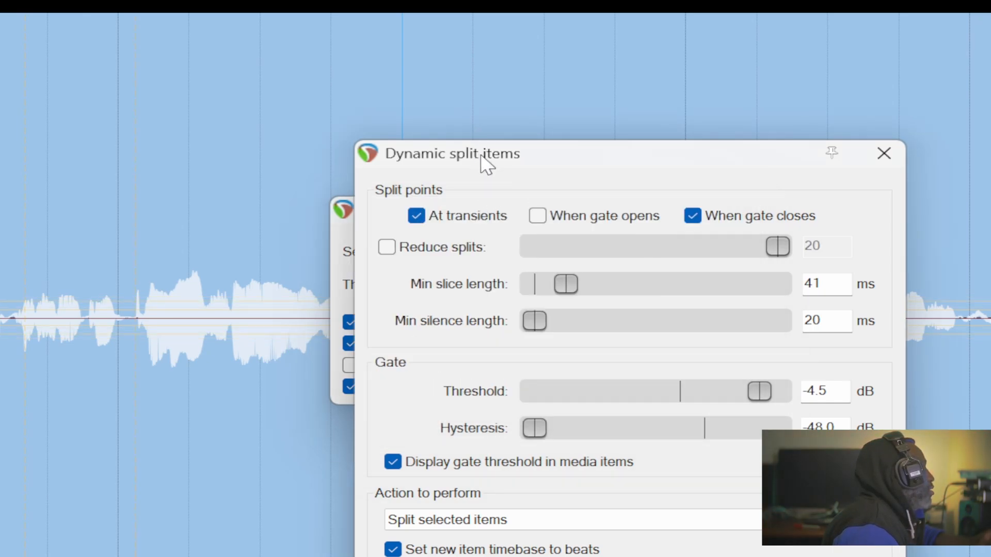
pyautogui.moveTo(482, 161); pyautogui.dragTo(754, 181)
pyautogui.moveTo(484, 207); pyautogui.dragTo(733, 208)
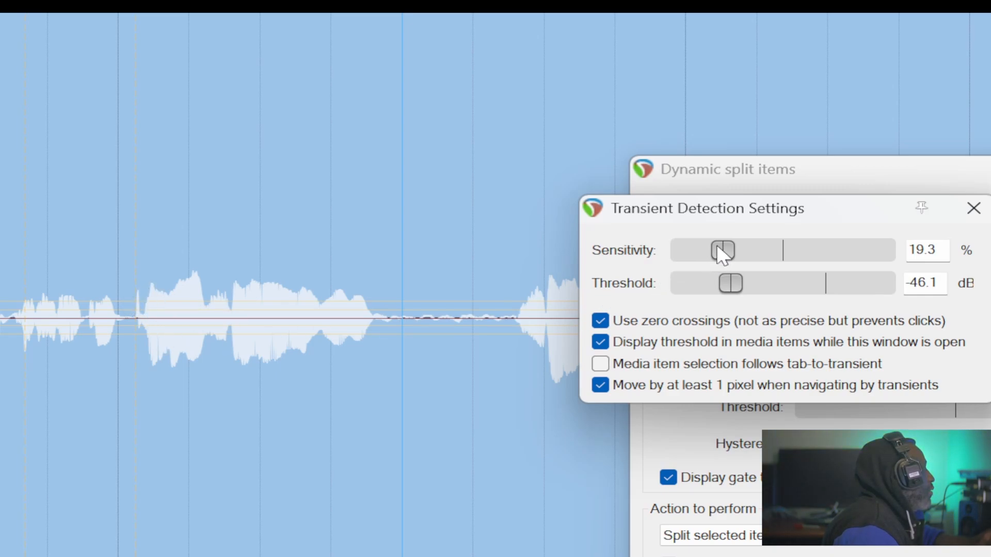
pyautogui.moveTo(730, 253); pyautogui.dragTo(746, 253)
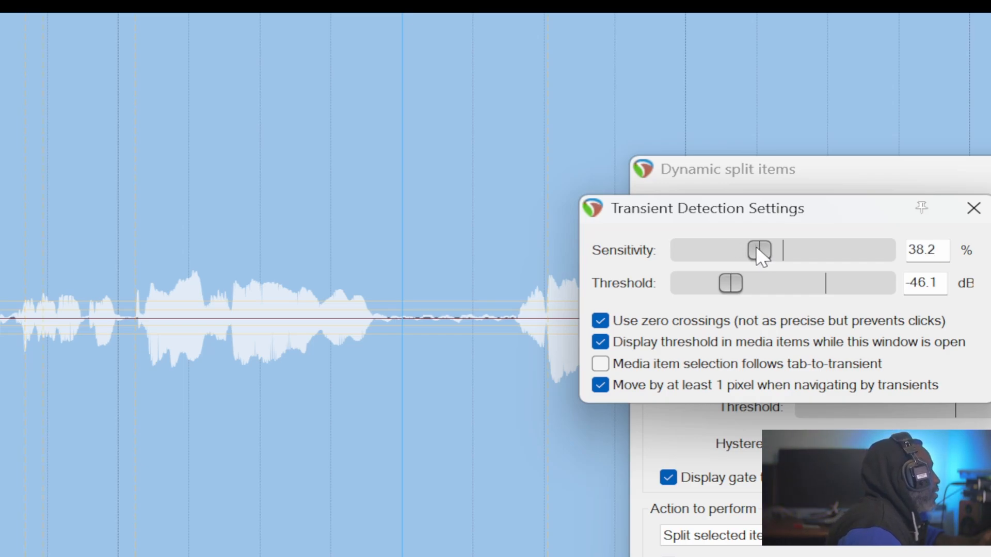
pyautogui.moveTo(756, 248); pyautogui.dragTo(755, 253)
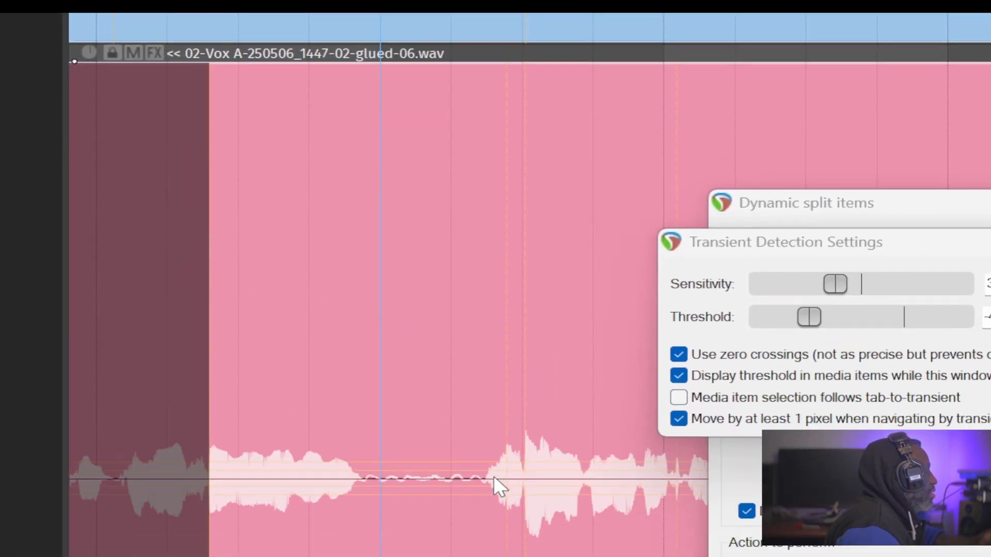
pyautogui.scroll(-3, 504, 441)
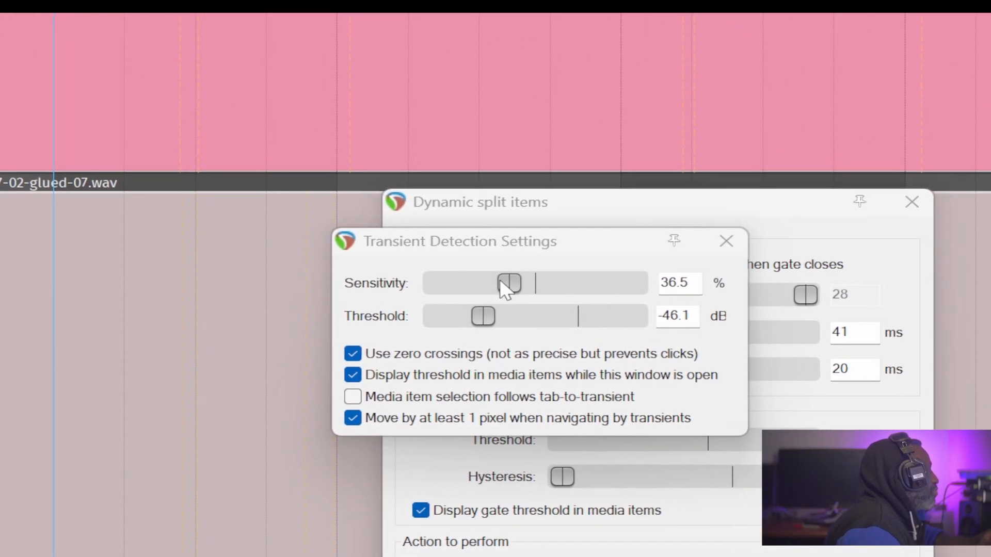
pyautogui.moveTo(631, 241); pyautogui.dragTo(624, 243)
pyautogui.moveTo(491, 279); pyautogui.dragTo(482, 280)
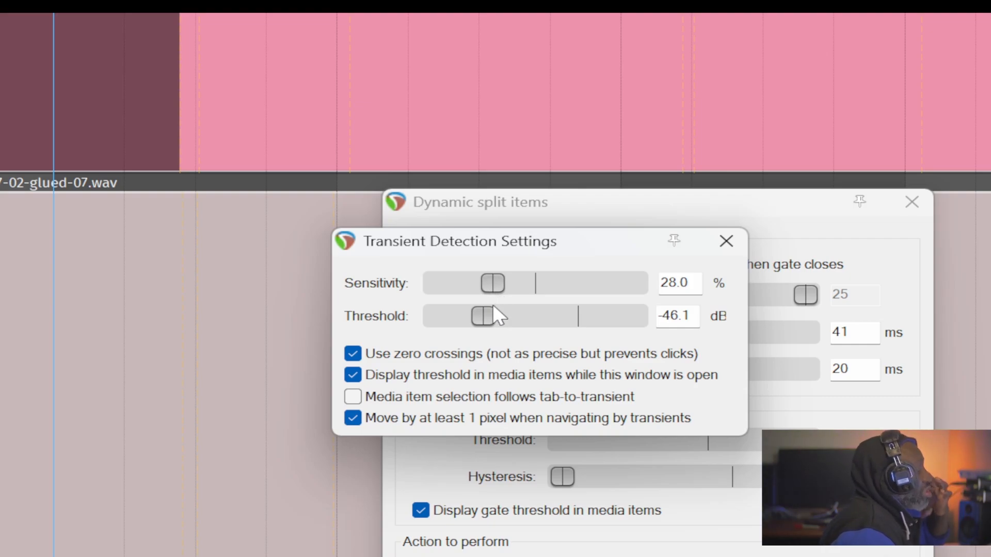
# Step: Lower the transient threshold to -48.4 dB and close the transient detection settings
pyautogui.moveTo(489, 316); pyautogui.dragTo(429, 331)
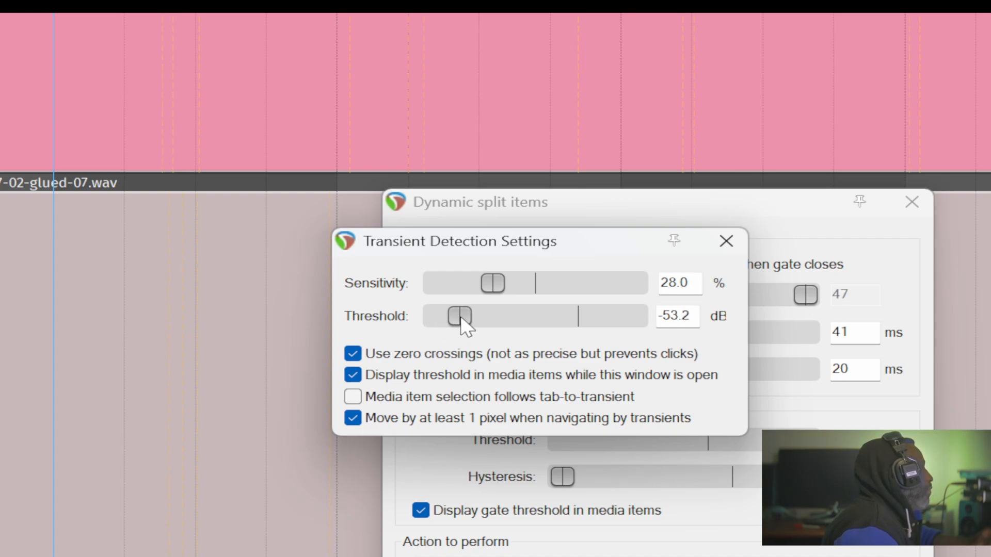
pyautogui.moveTo(463, 317); pyautogui.dragTo(470, 316)
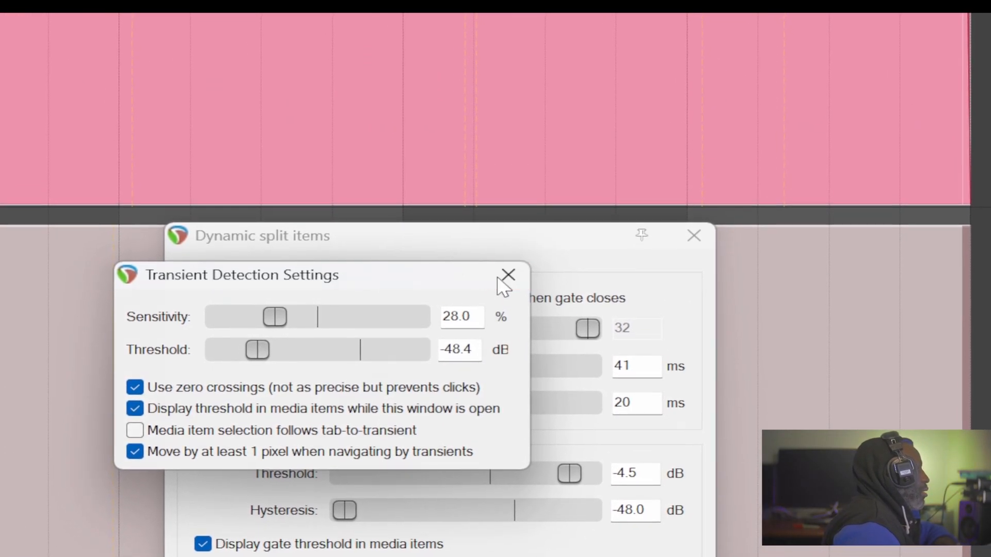
pyautogui.click(549, 152)
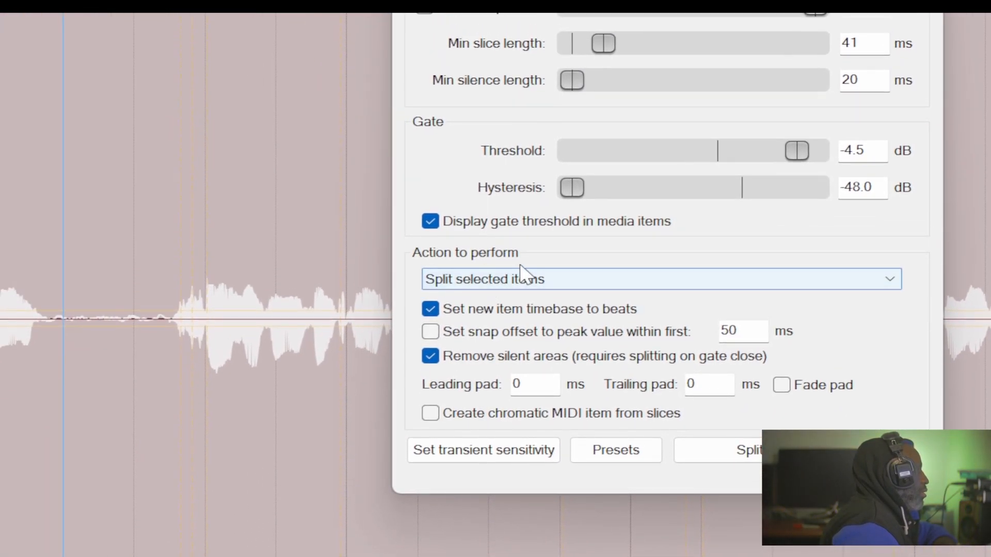
# Step: Set the dynamic split action to "Add stretch markers to selected items" and add the markers to BVG2, BVG3 and BVG4
pyautogui.click(447, 281)
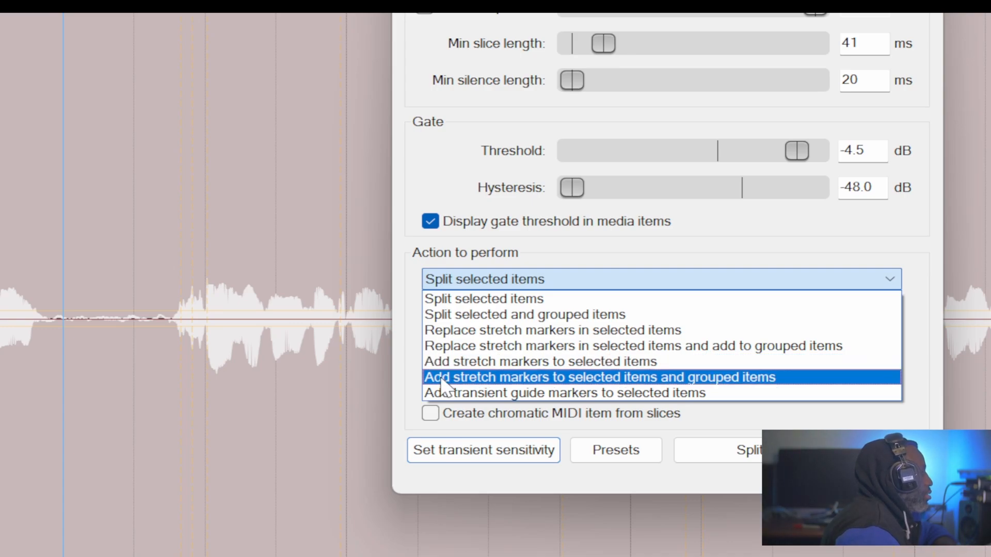
pyautogui.click(454, 362)
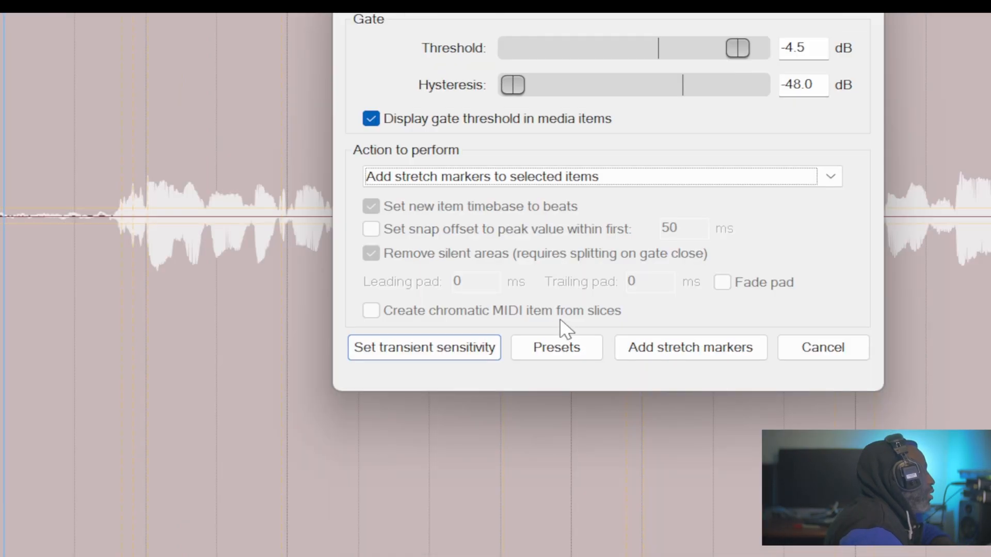
pyautogui.click(696, 345)
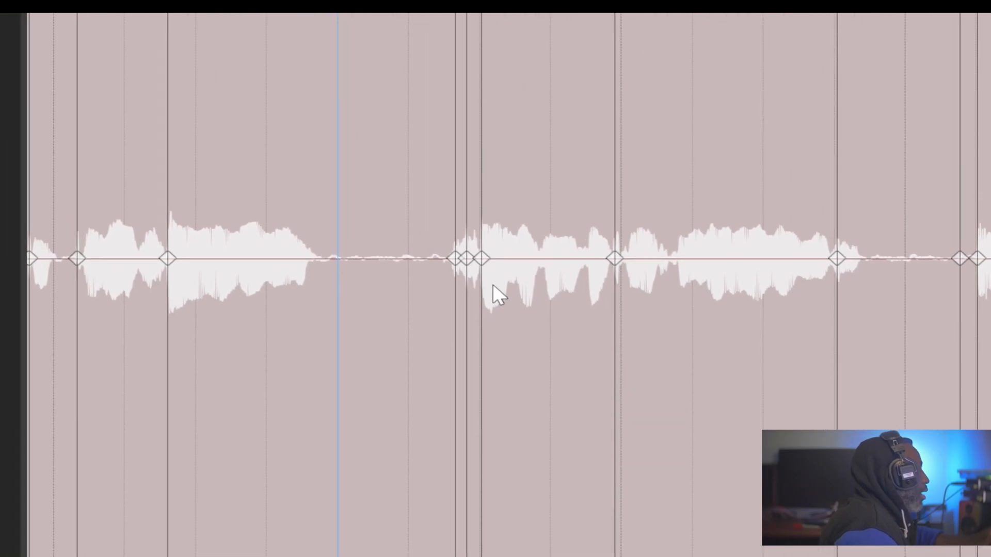
# Step: Examine where the automatic stretch markers fall on the words in the glued-07 vocal item, comparing them with the glued-06 item above
pyautogui.scroll(-5, 551, 265)
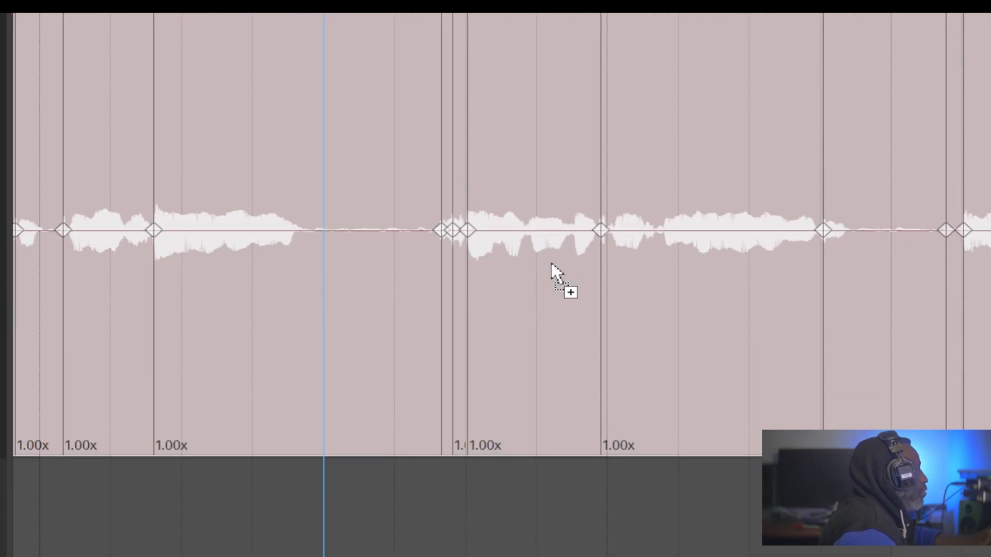
pyautogui.scroll(-2, 551, 262)
pyautogui.scroll(-6, 582, 210)
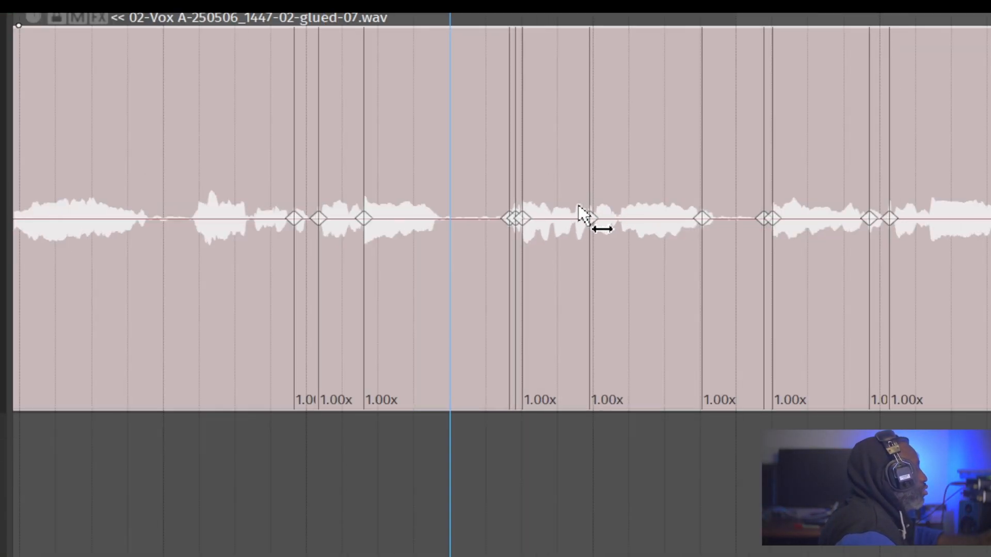
pyautogui.scroll(6, 382, 190)
pyautogui.scroll(6, 386, 191)
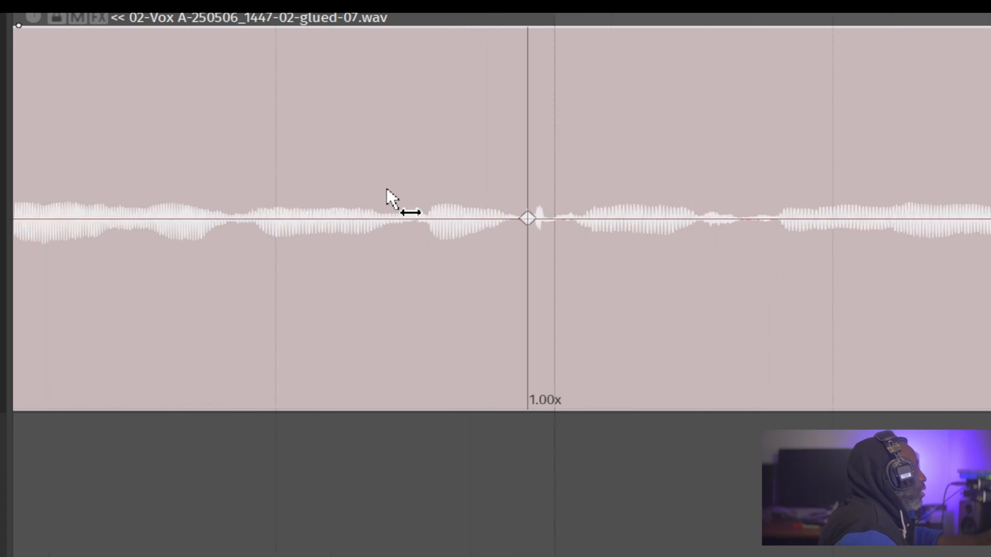
pyautogui.scroll(-3, 440, 213)
pyautogui.moveTo(449, 212); pyautogui.dragTo(471, 212)
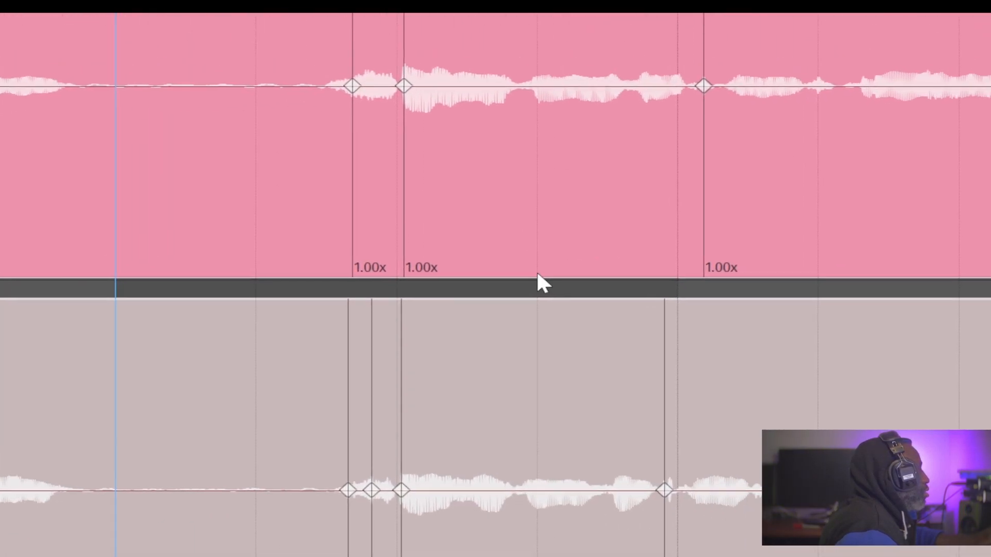
pyautogui.scroll(-1, 494, 282)
pyautogui.scroll(-5, 496, 287)
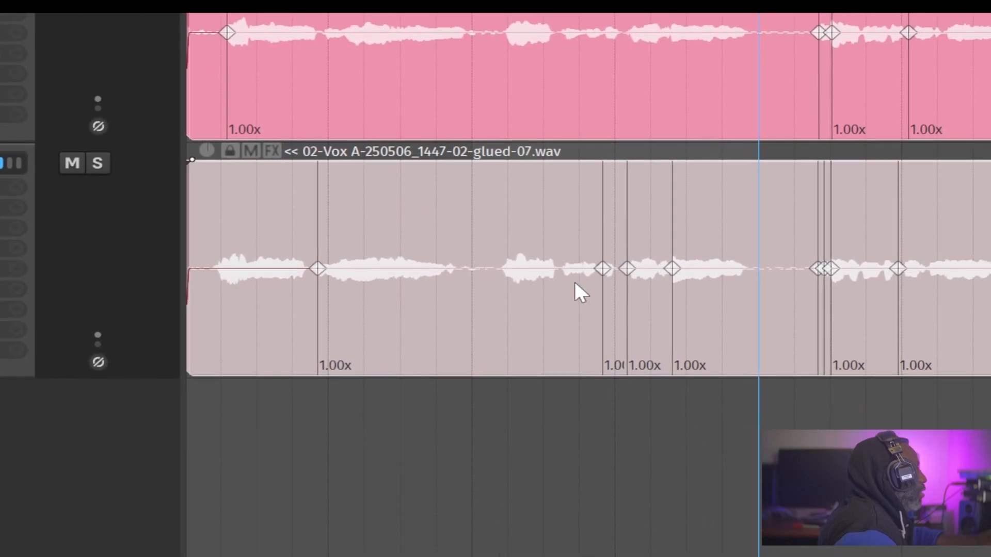
pyautogui.scroll(3, 35, 366)
pyautogui.scroll(5, 500, 279)
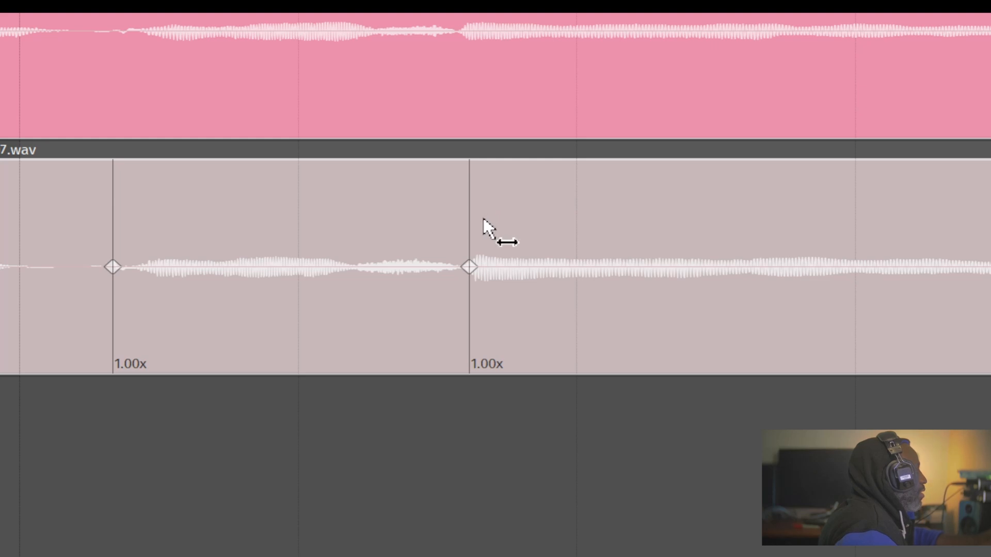
pyautogui.scroll(-5, 483, 219)
pyautogui.scroll(3, 291, 373)
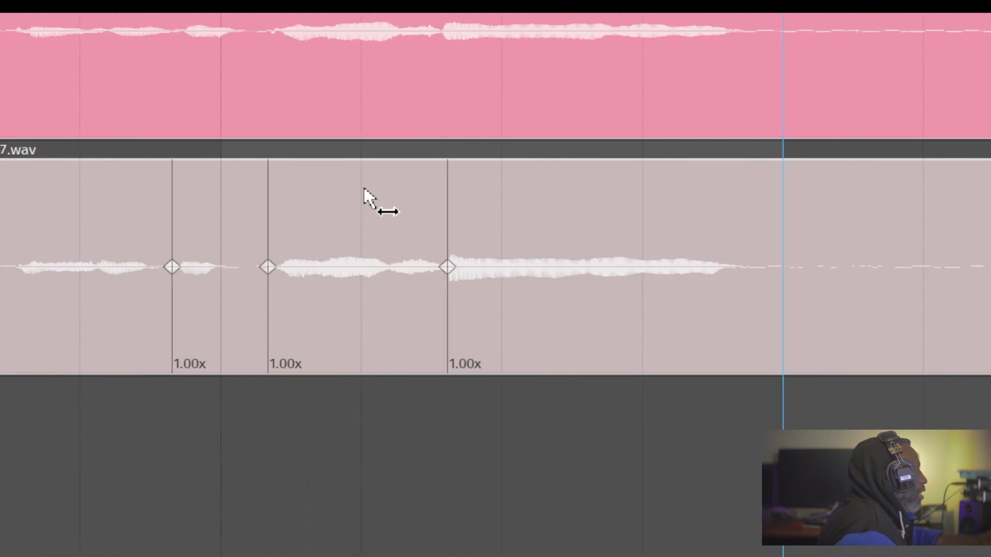
# Step: Inspect the glued-06 vocal item along its length for stretch marker coverage, comparing it with the neighbouring vocal items
pyautogui.moveTo(455, 57); pyautogui.dragTo(455, 286)
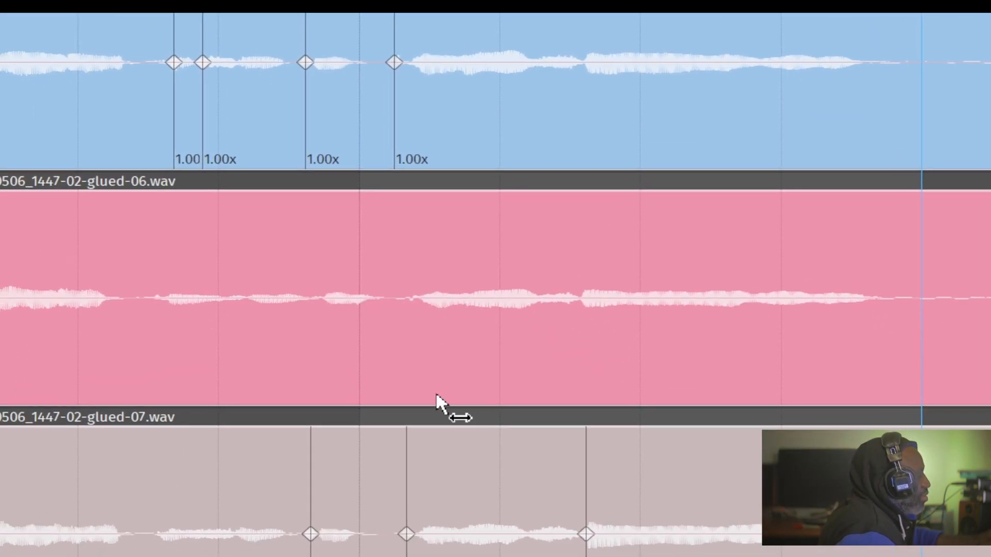
pyautogui.scroll(-3, 509, 336)
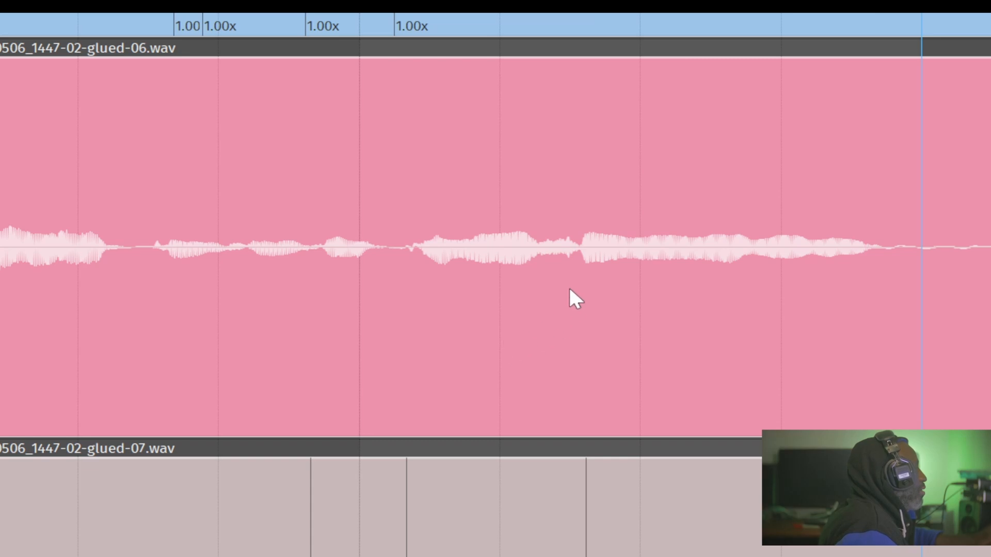
pyautogui.scroll(-5, 592, 361)
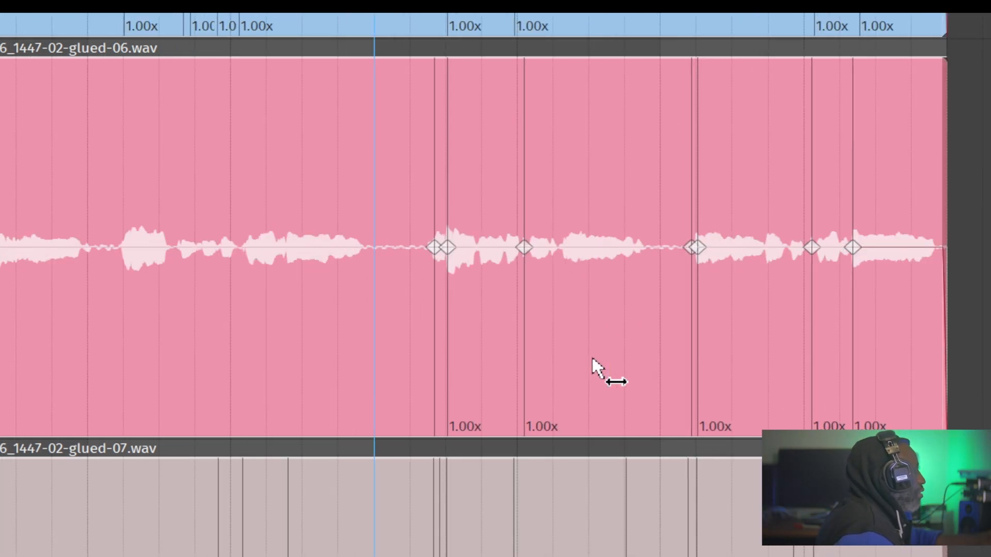
pyautogui.scroll(5, 470, 328)
pyautogui.scroll(3, 467, 326)
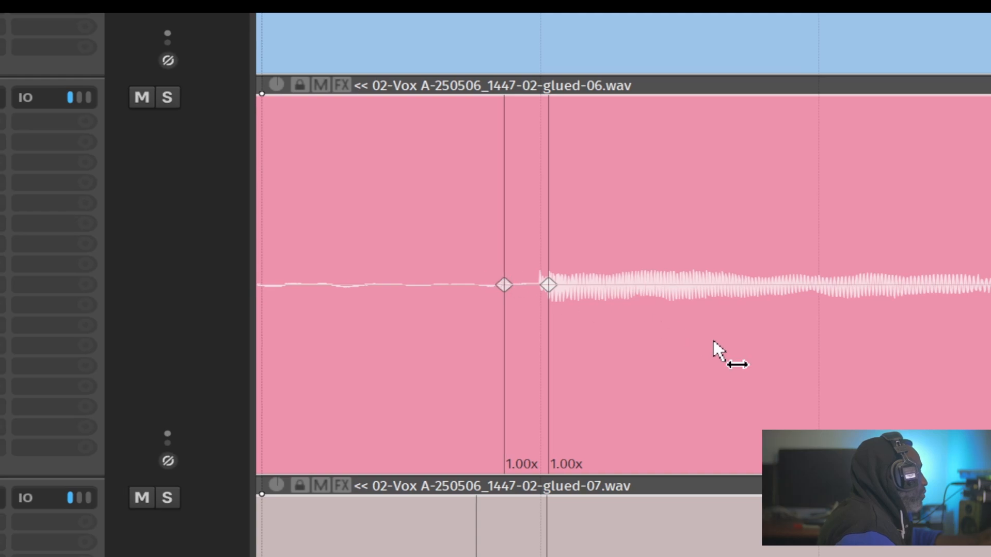
pyautogui.scroll(-6, 896, 400)
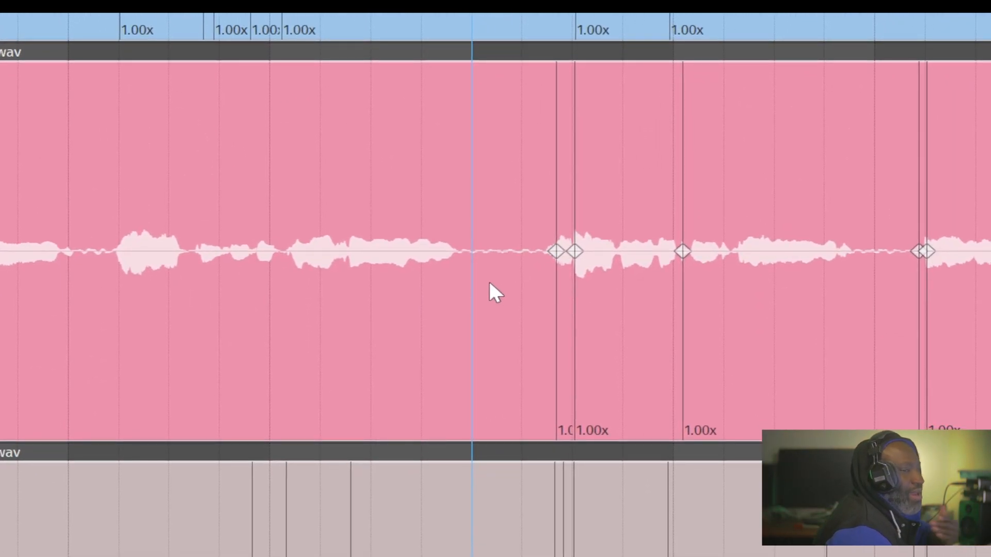
pyautogui.scroll(-5, 518, 263)
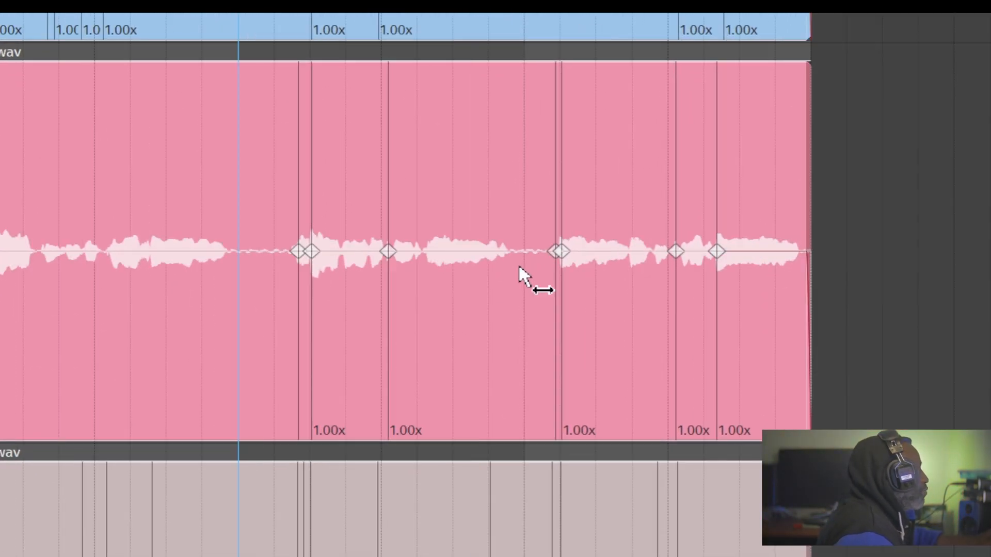
pyautogui.scroll(5, 457, 277)
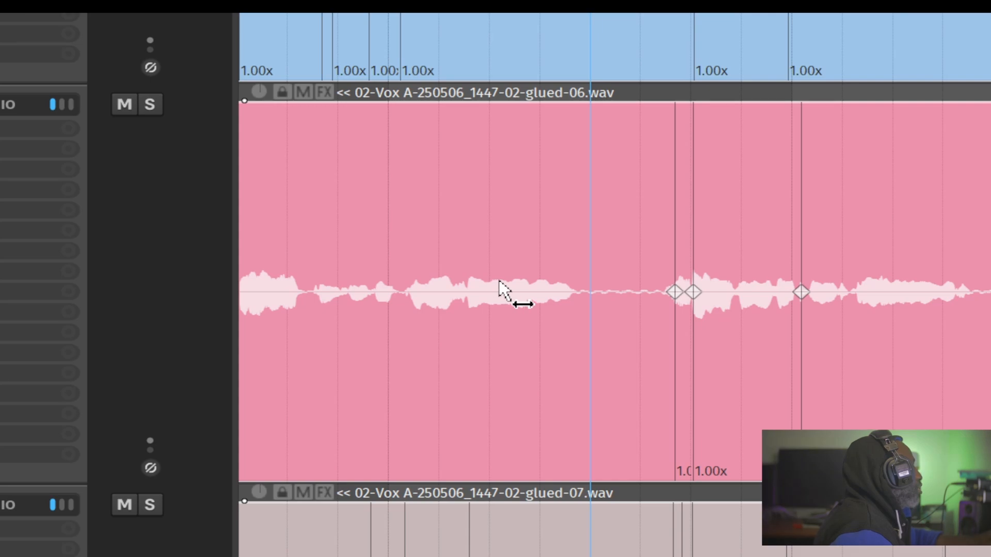
pyautogui.moveTo(549, 292); pyautogui.dragTo(813, 340)
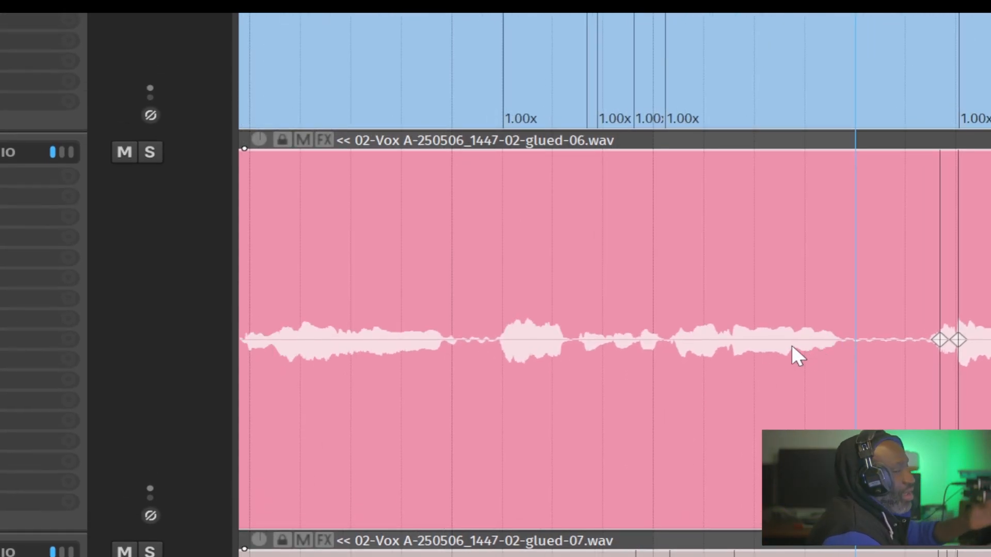